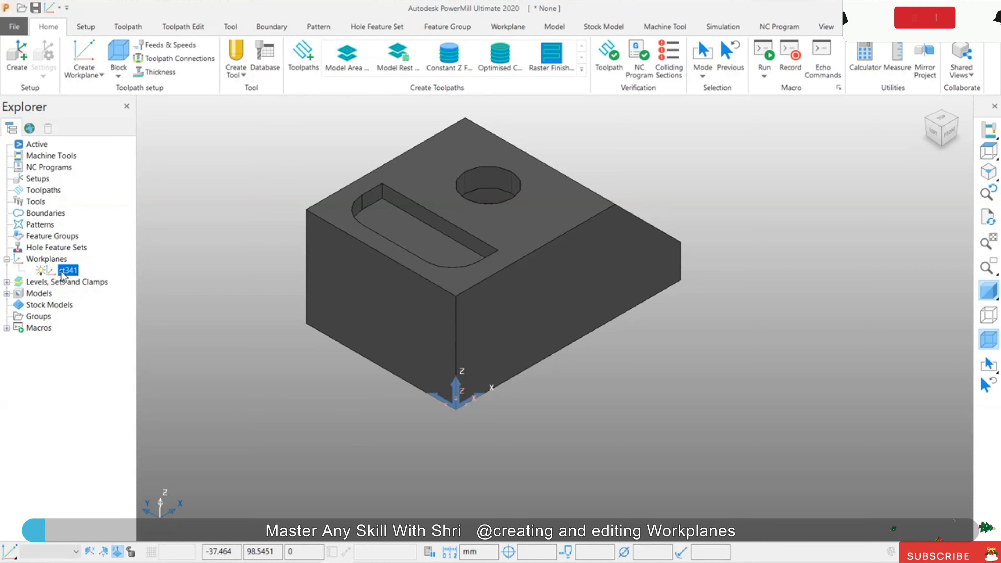
- Delete the only existing workplane from the project
{"action": "right_click", "coordinate": [67, 278]}
{"action": "left_click", "coordinate": [118, 479]}
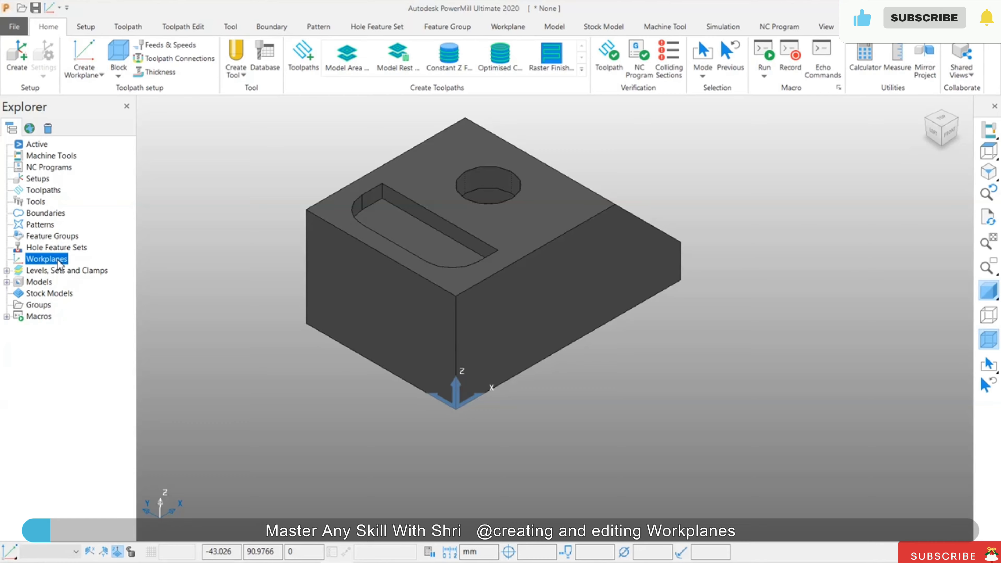
{"action": "right_click", "coordinate": [59, 263]}
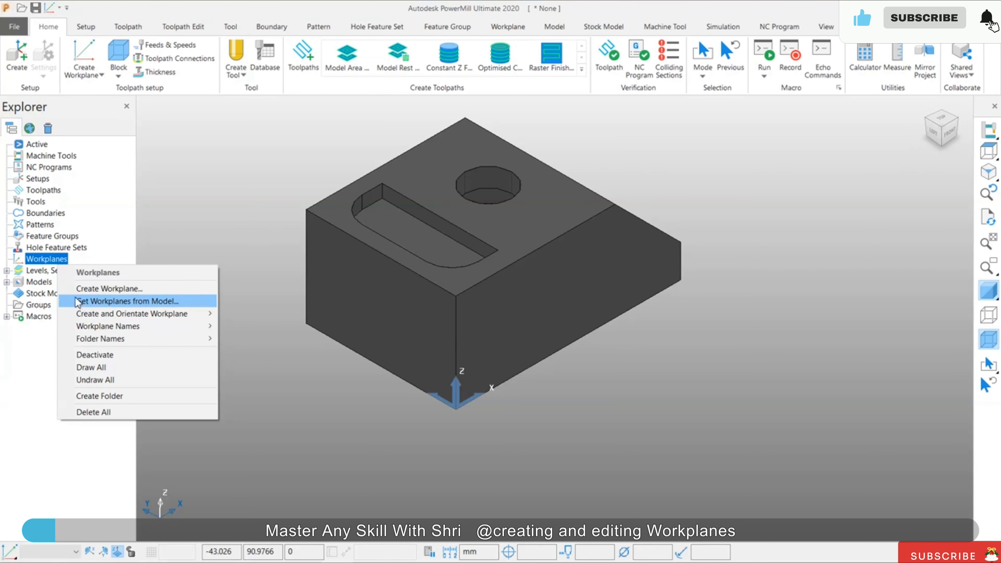
{"action": "mouse_move", "coordinate": [107, 315]}
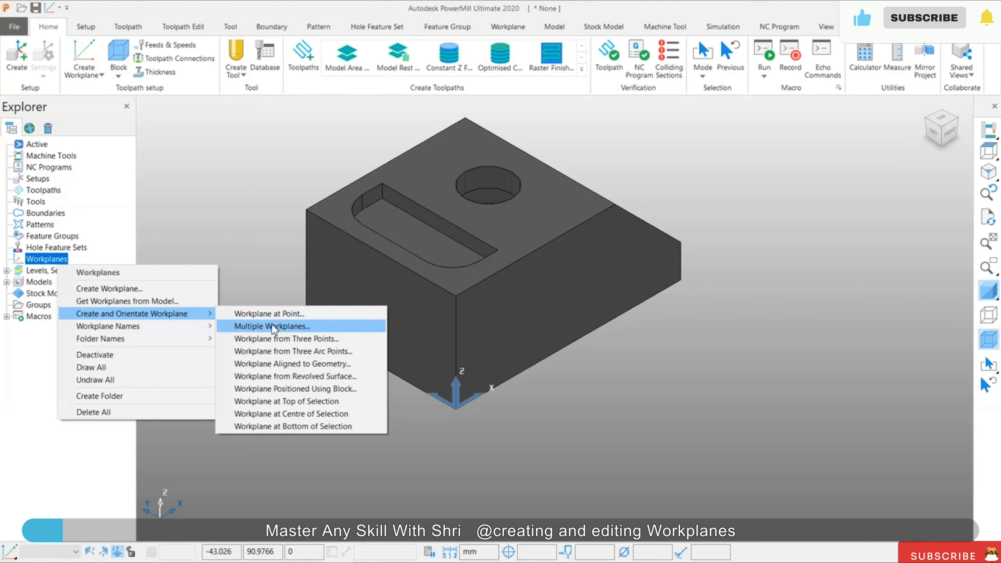
{"action": "left_click", "coordinate": [216, 196]}
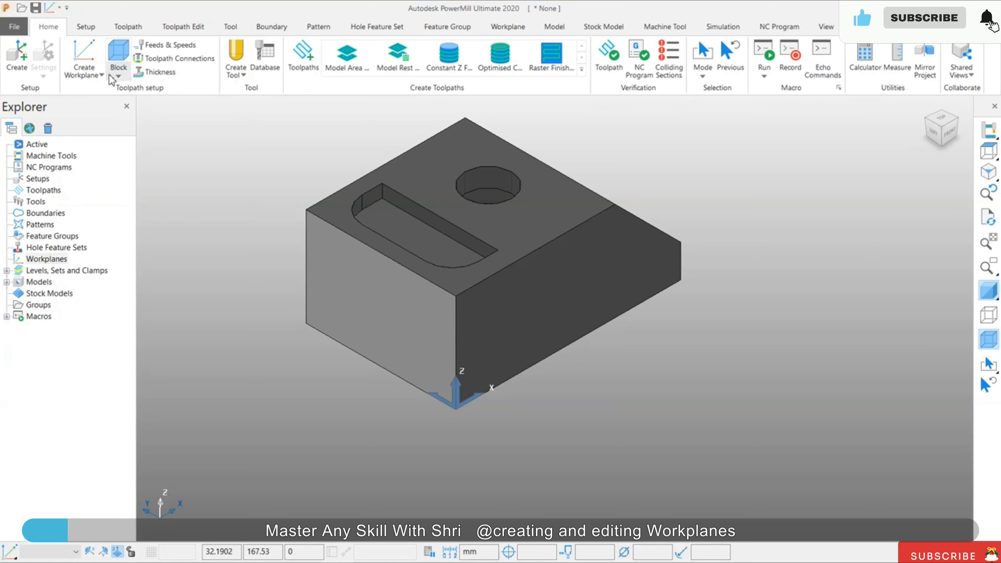
- Create a workplane at a point on the block's top front corner
{"action": "left_click", "coordinate": [99, 73]}
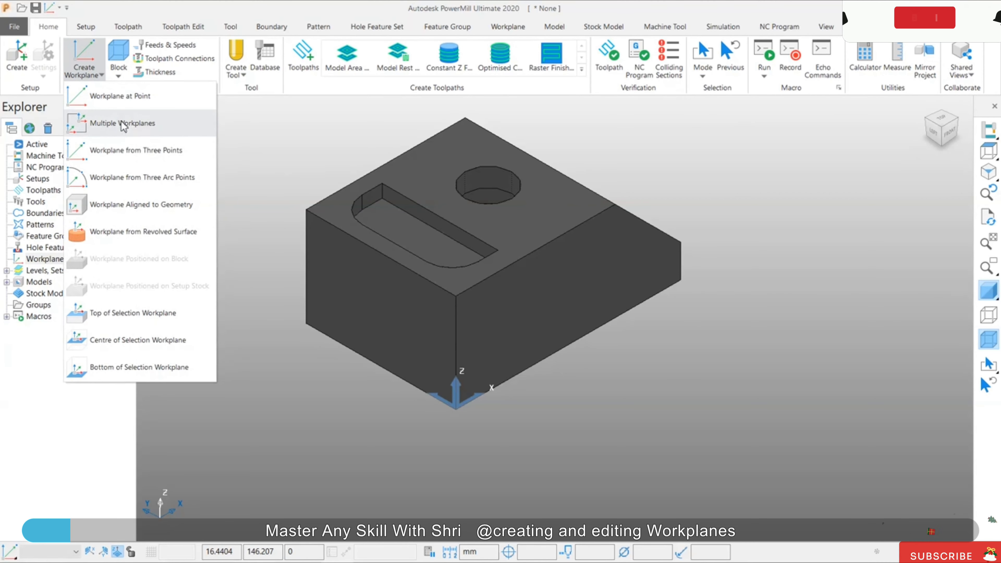
{"action": "left_click", "coordinate": [184, 104]}
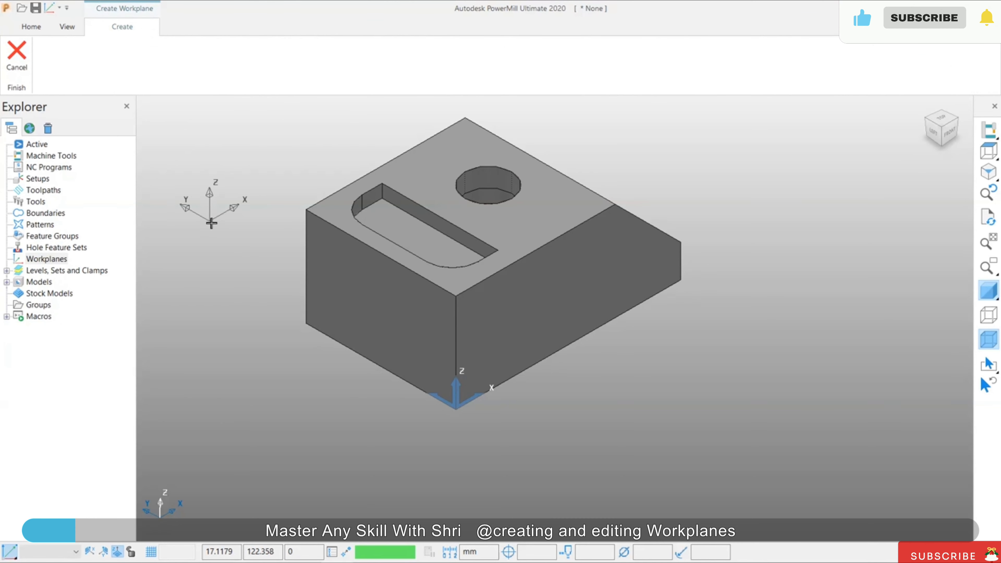
{"action": "left_click", "coordinate": [456, 296]}
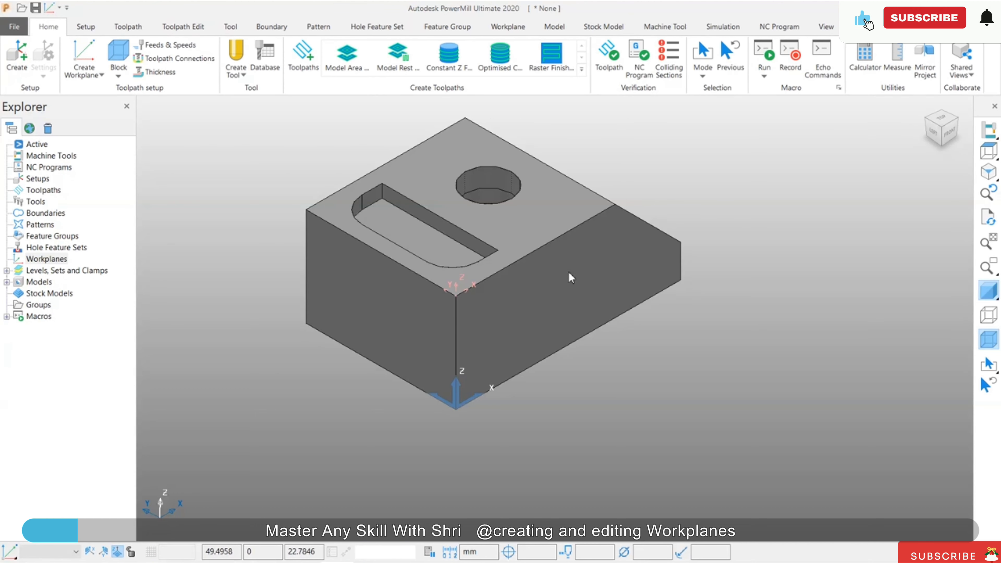
- Activate the new workplane 1
{"action": "scroll", "coordinate": [320, 174], "scroll_direction": "down", "scroll_amount": 2}
{"action": "scroll", "coordinate": [335, 172], "scroll_direction": "up", "scroll_amount": 4}
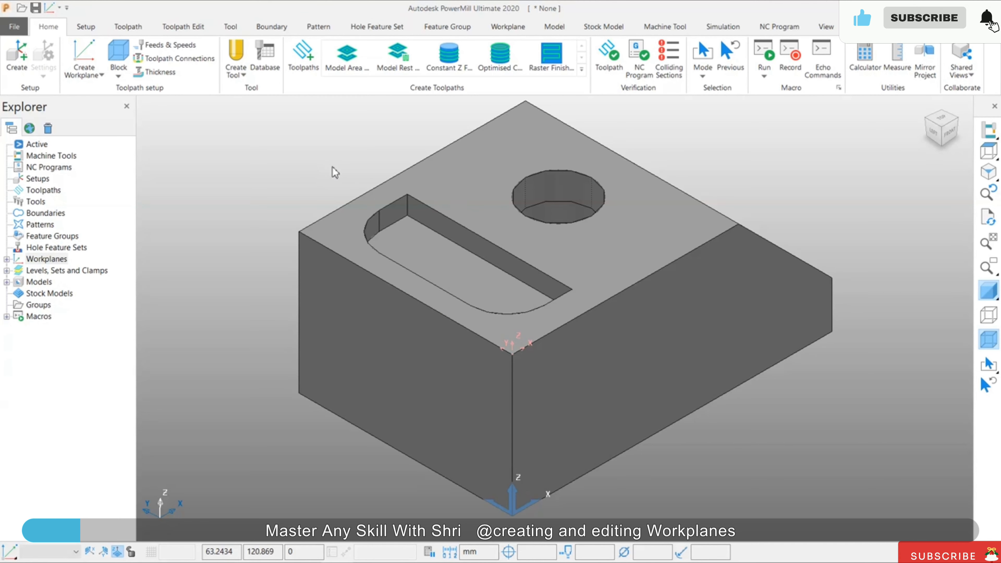
{"action": "left_click", "coordinate": [7, 259]}
{"action": "right_click", "coordinate": [56, 277]}
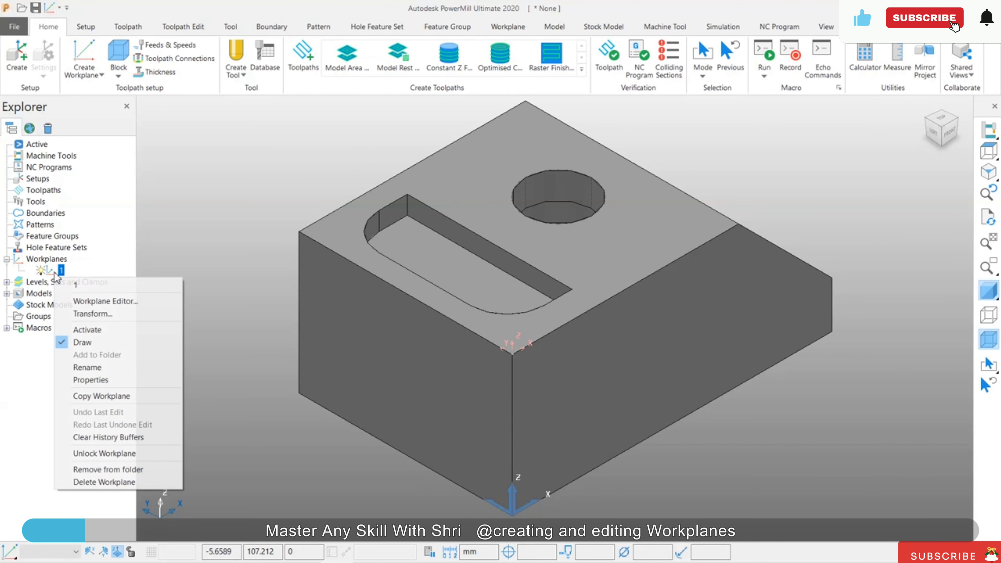
{"action": "left_click", "coordinate": [105, 331]}
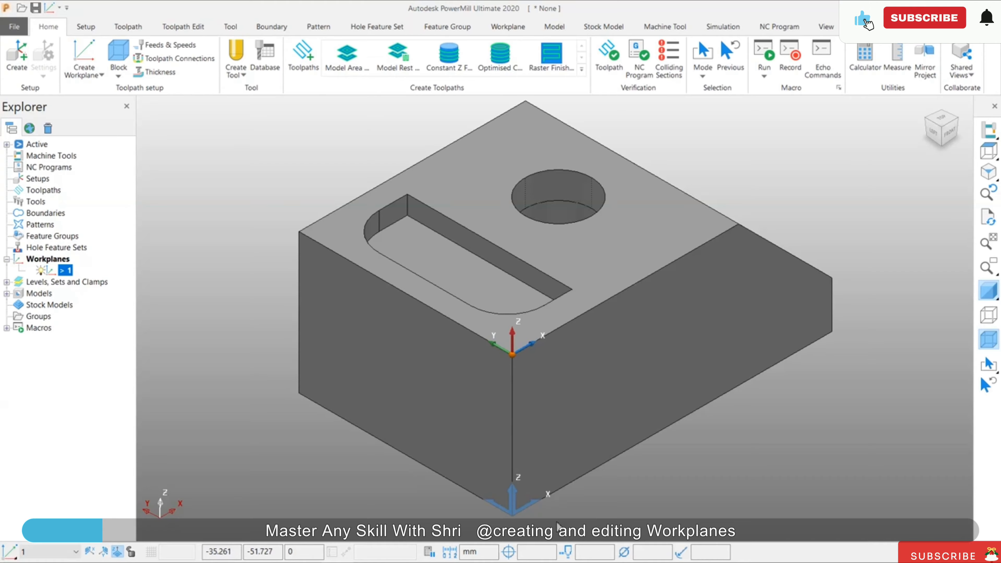
{"action": "right_click", "coordinate": [200, 251]}
{"action": "right_click", "coordinate": [246, 179]}
{"action": "left_click", "coordinate": [224, 215]}
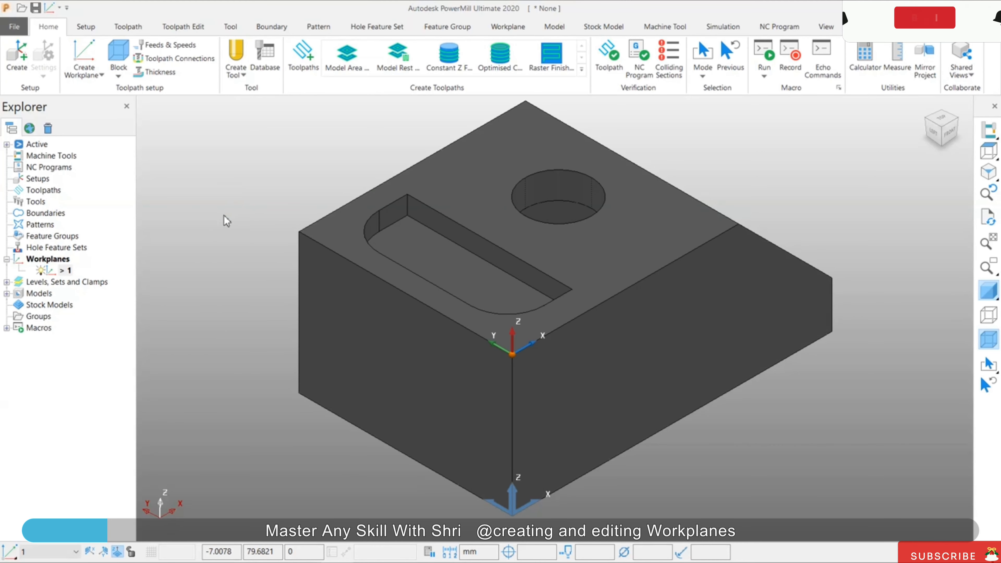
{"action": "right_click", "coordinate": [228, 179]}
{"action": "left_click", "coordinate": [212, 160]}
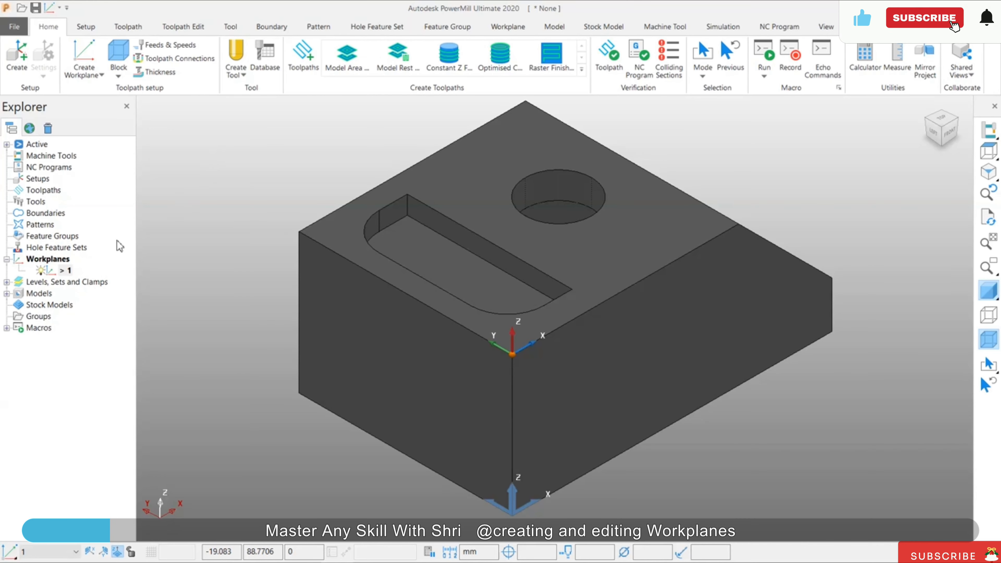
{"action": "left_click", "coordinate": [54, 268]}
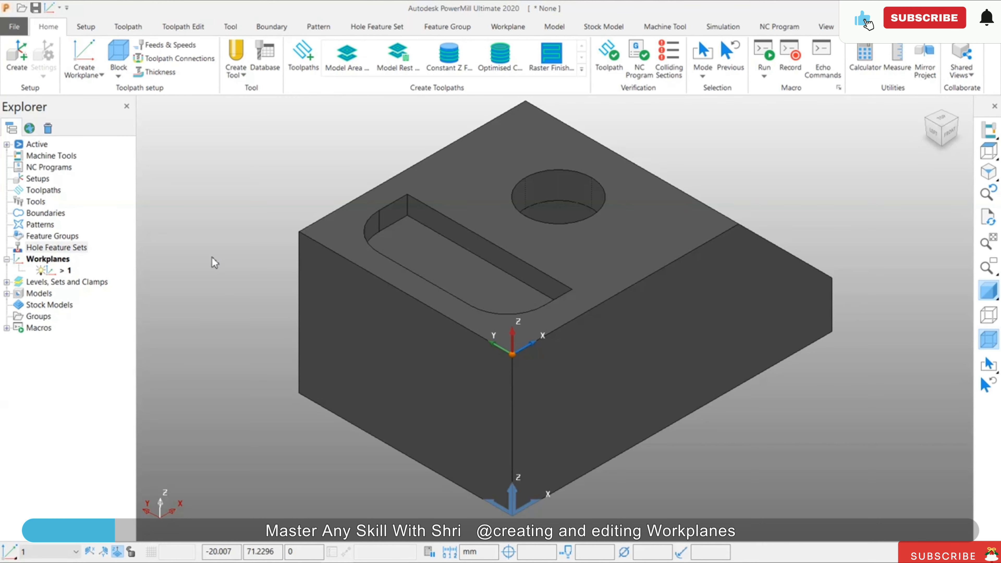
- Open workplane 1 in the Workplane Editor
{"action": "right_click", "coordinate": [220, 216]}
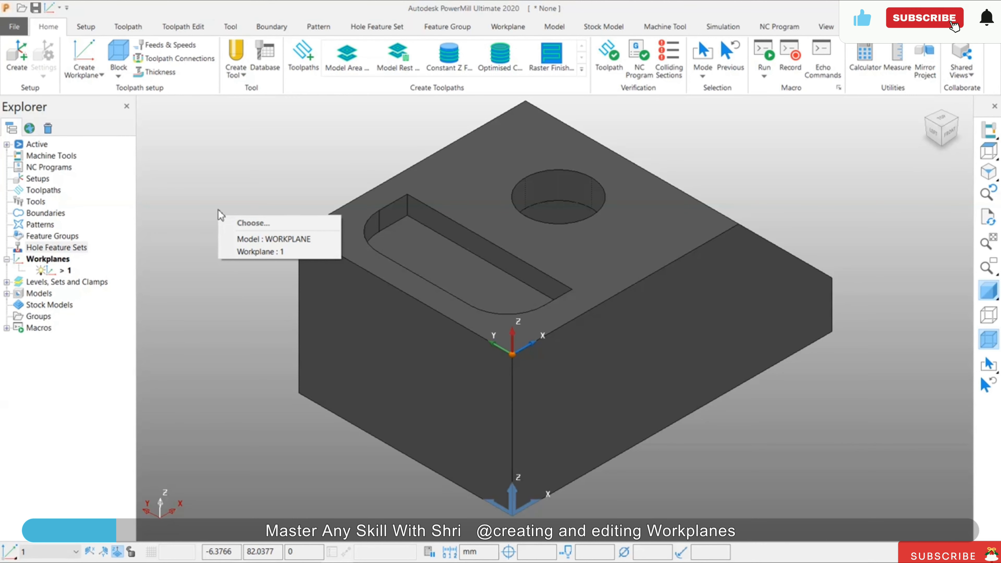
{"action": "left_click", "coordinate": [238, 256]}
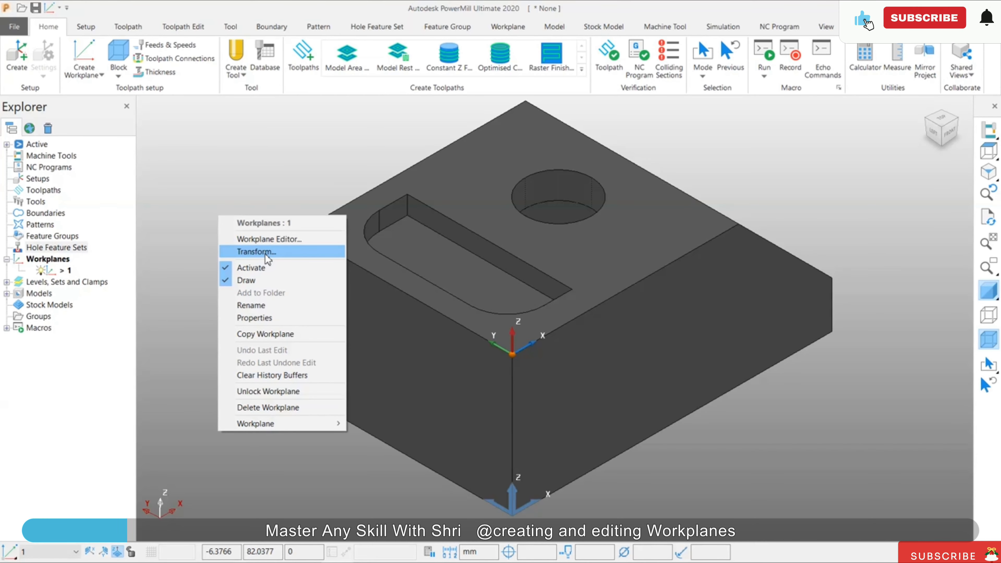
{"action": "left_click", "coordinate": [259, 242]}
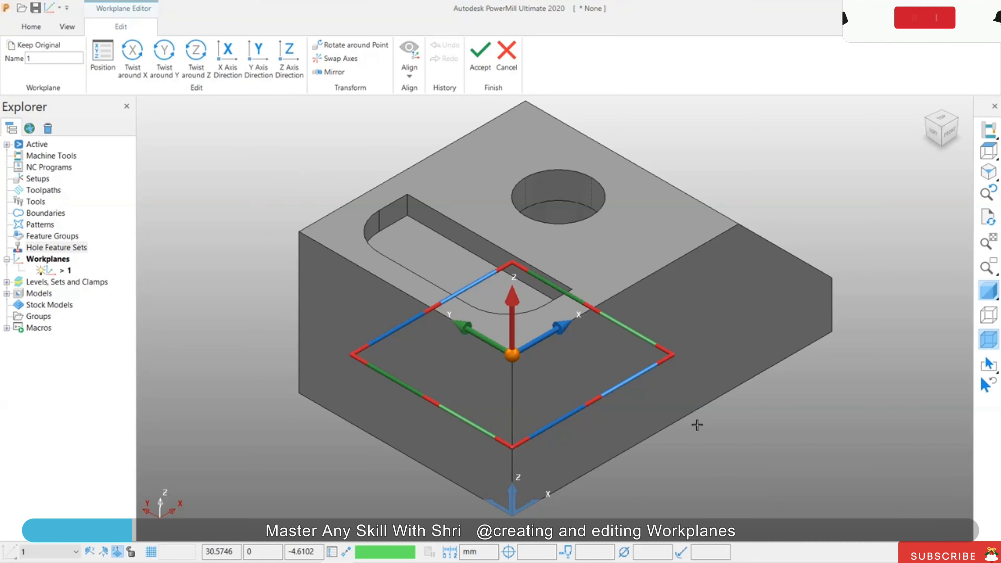
{"action": "middle_click_drag", "start_coordinate": [695, 421], "coordinate": [695, 463]}
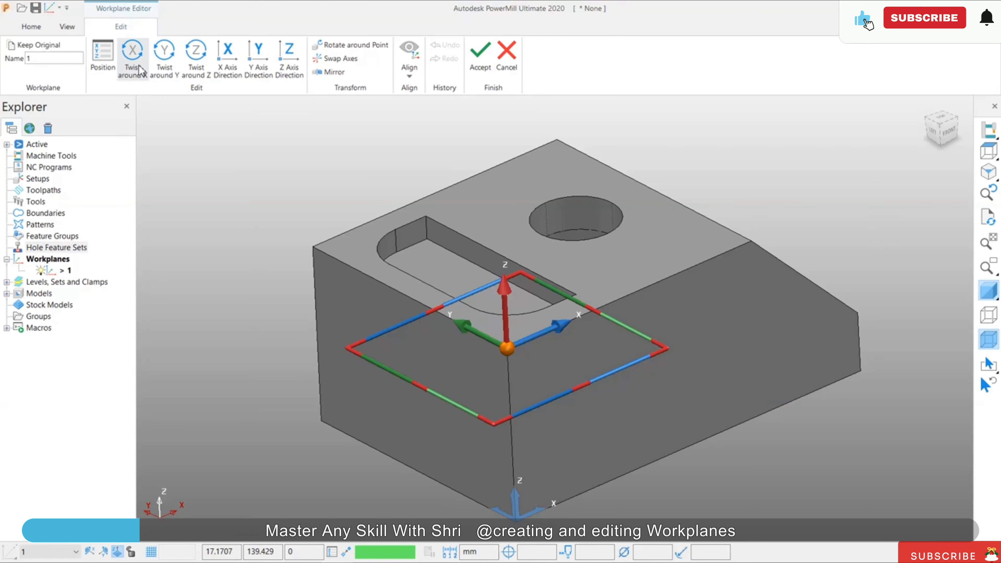
- Twist the workplane around its X axis by 90 degrees, twice in a row
{"action": "left_click", "coordinate": [144, 78]}
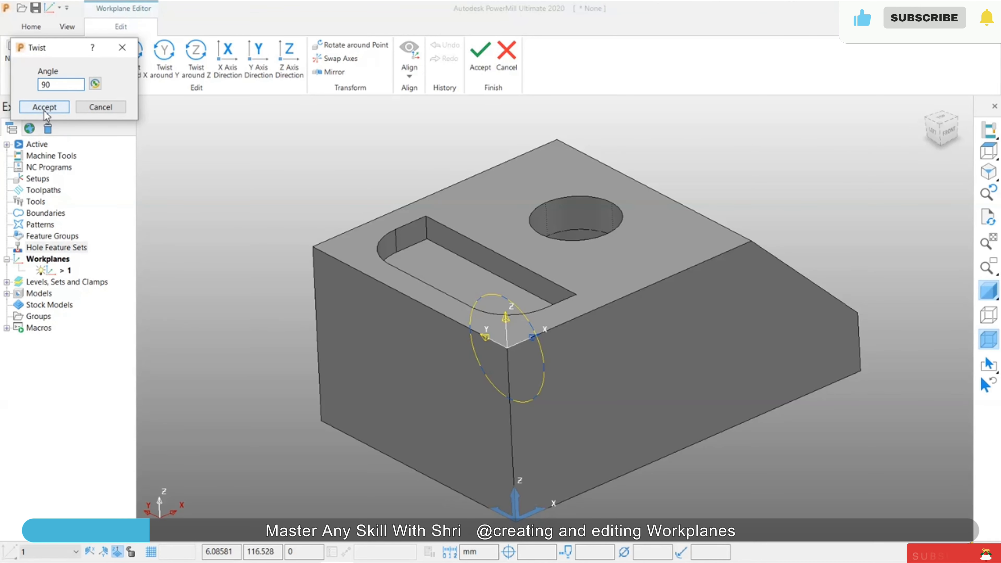
{"action": "left_click", "coordinate": [55, 105]}
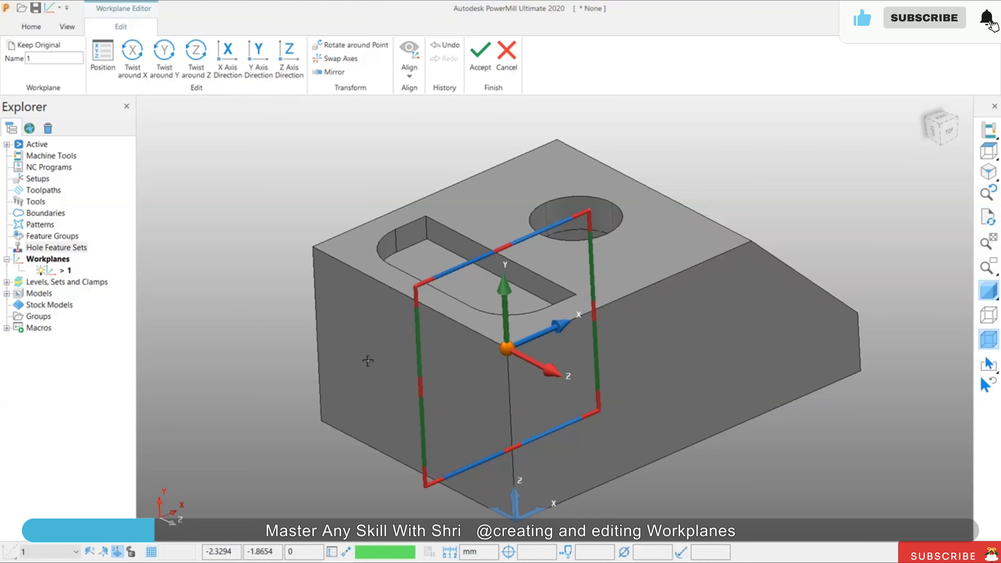
{"action": "left_click", "coordinate": [133, 57]}
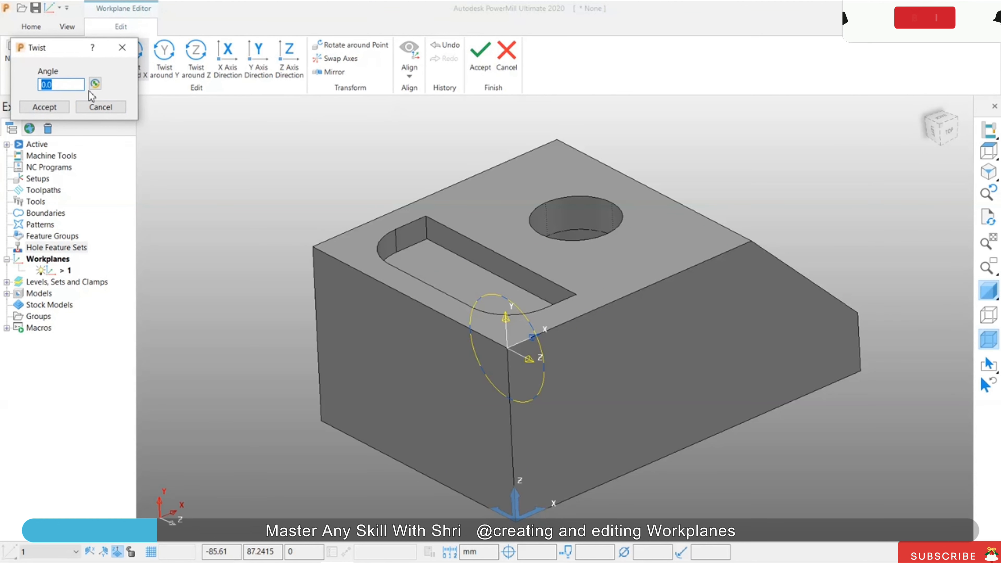
{"action": "type", "text": "90"}
{"action": "key", "text": "Return"}
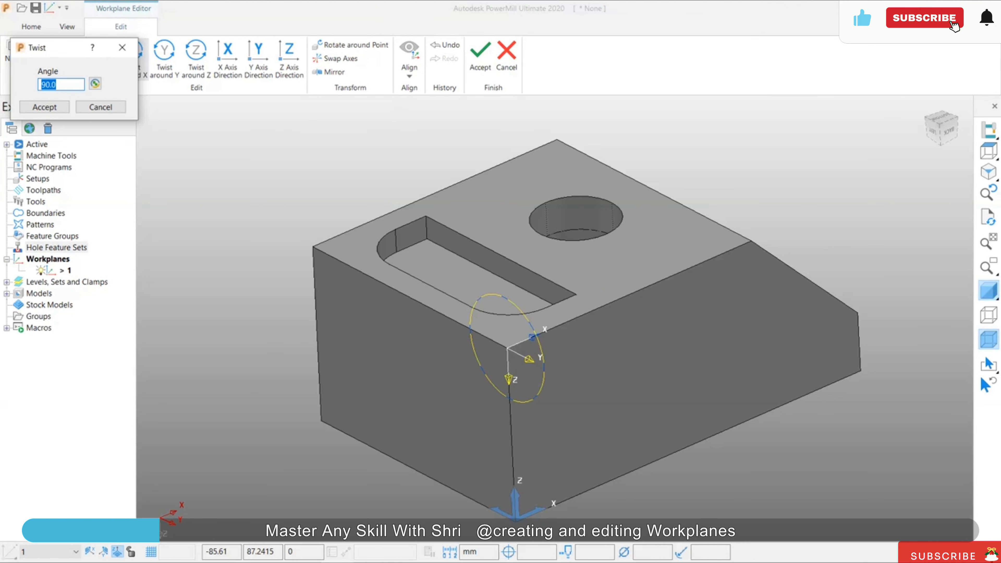
{"action": "left_click", "coordinate": [45, 107]}
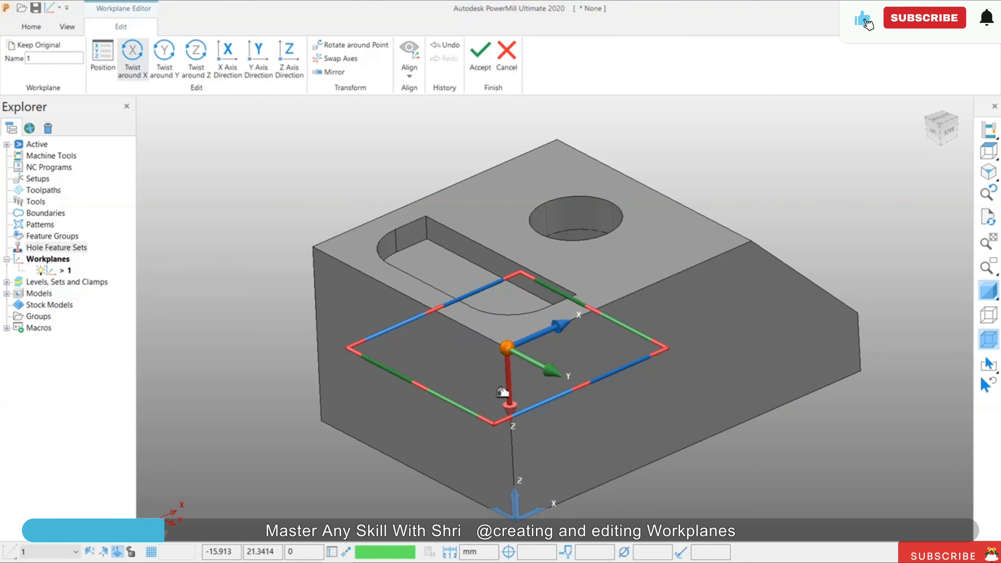
- Twist the workplane around its X axis by 180 degrees
{"action": "left_click", "coordinate": [134, 70]}
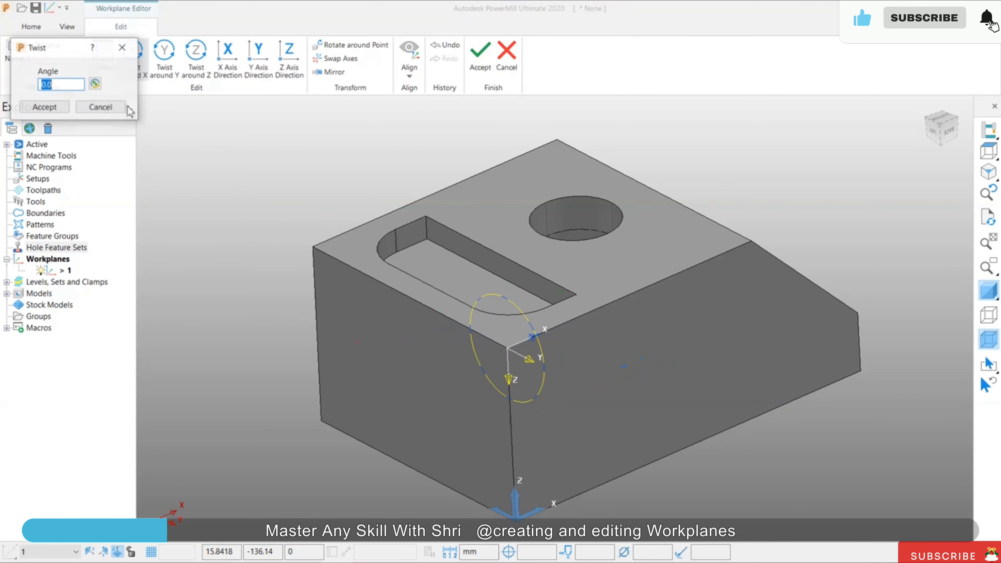
{"action": "type", "text": "180"}
{"action": "key", "text": "Return"}
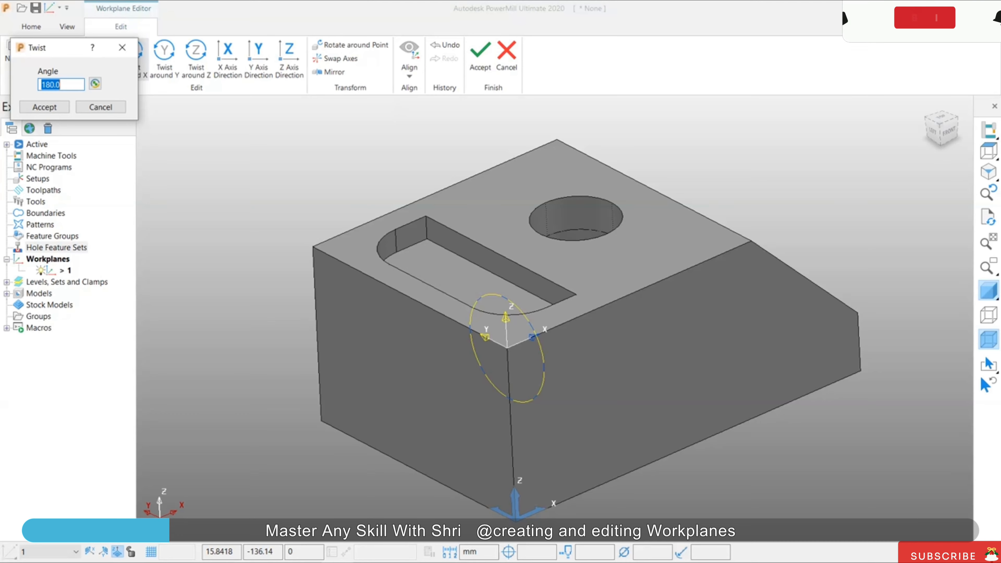
{"action": "left_click", "coordinate": [62, 109]}
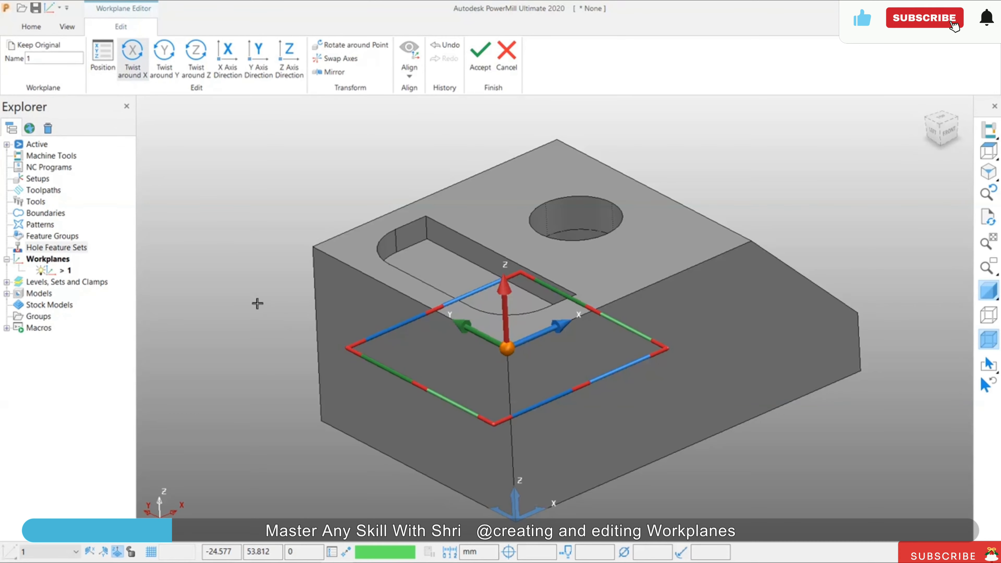
- Twist the workplane around its Y axis by 90 degrees and twist it back by -90 degrees
{"action": "left_click", "coordinate": [163, 63]}
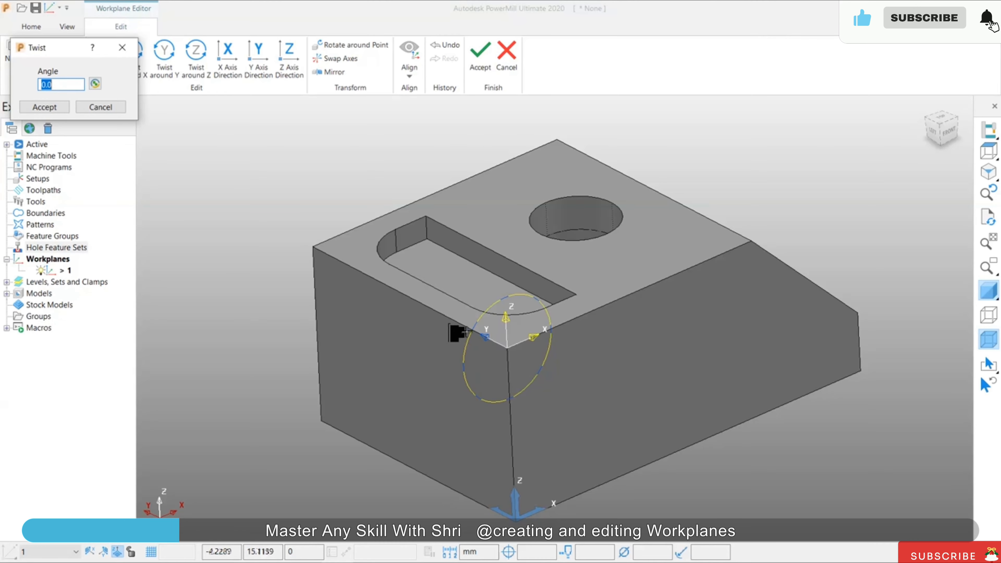
{"action": "type", "text": "90"}
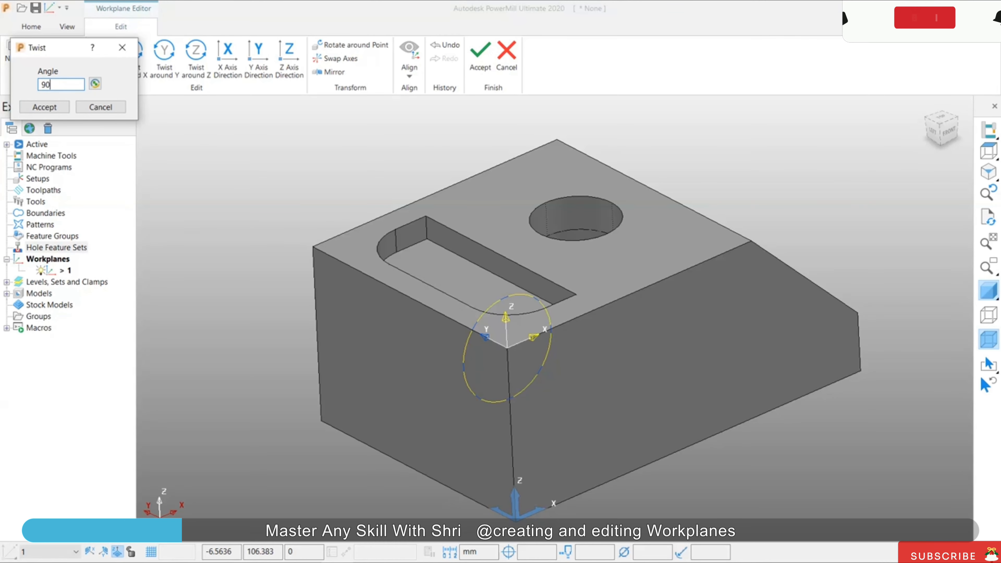
{"action": "left_click", "coordinate": [44, 108]}
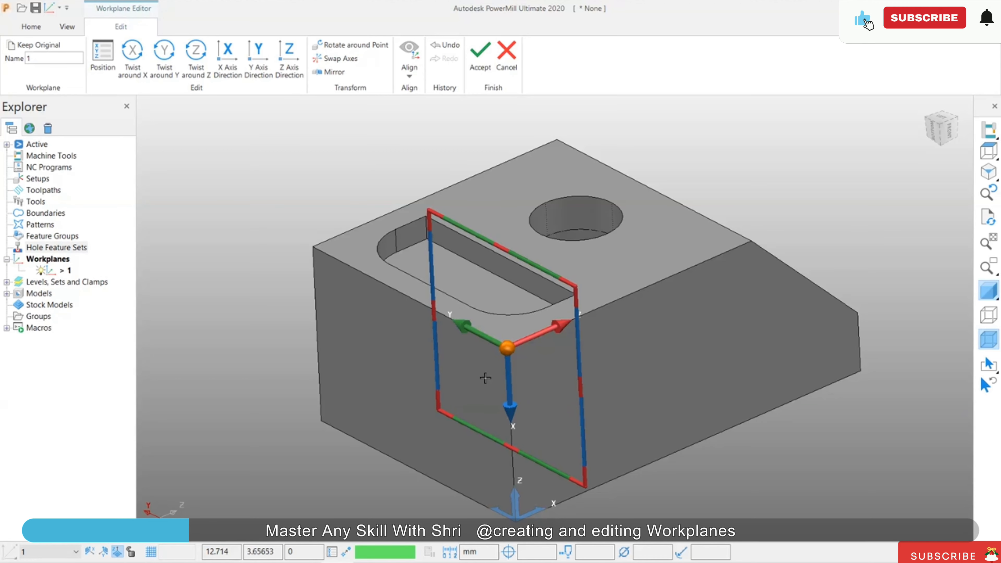
{"action": "left_click", "coordinate": [165, 59]}
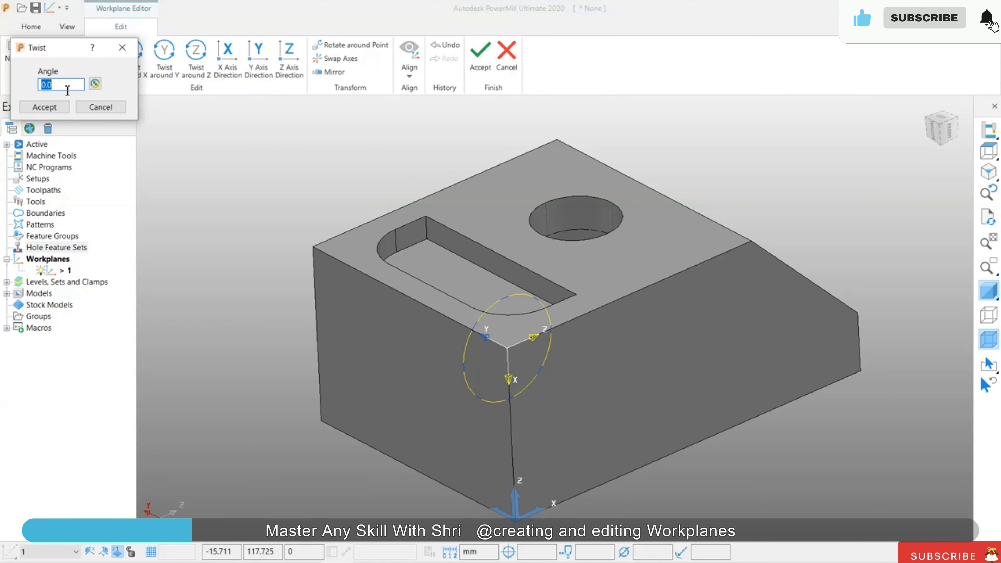
{"action": "type", "text": "-90"}
{"action": "left_click", "coordinate": [45, 107]}
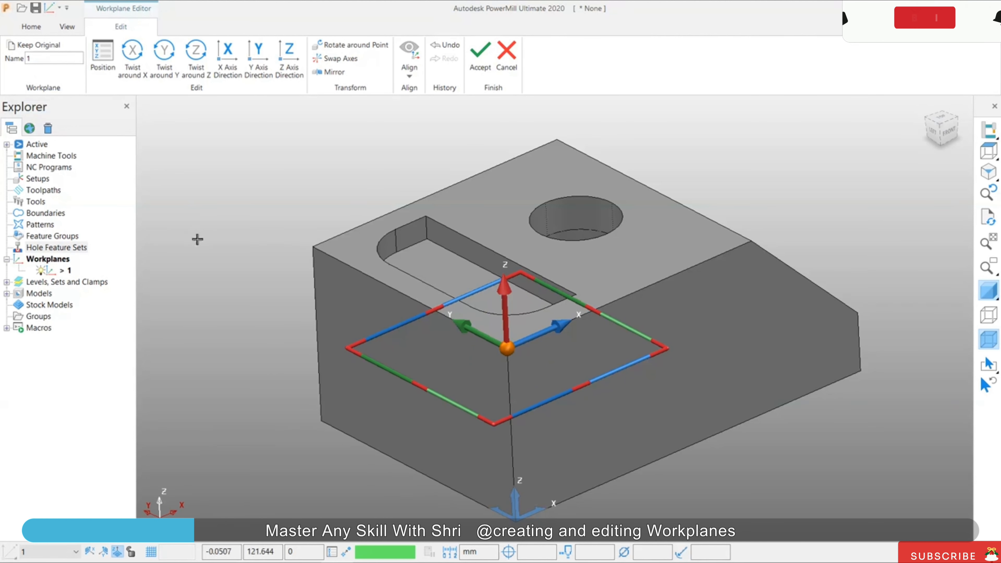
- Twist the workplane around its Z axis by 90 degrees
{"action": "left_click", "coordinate": [196, 59]}
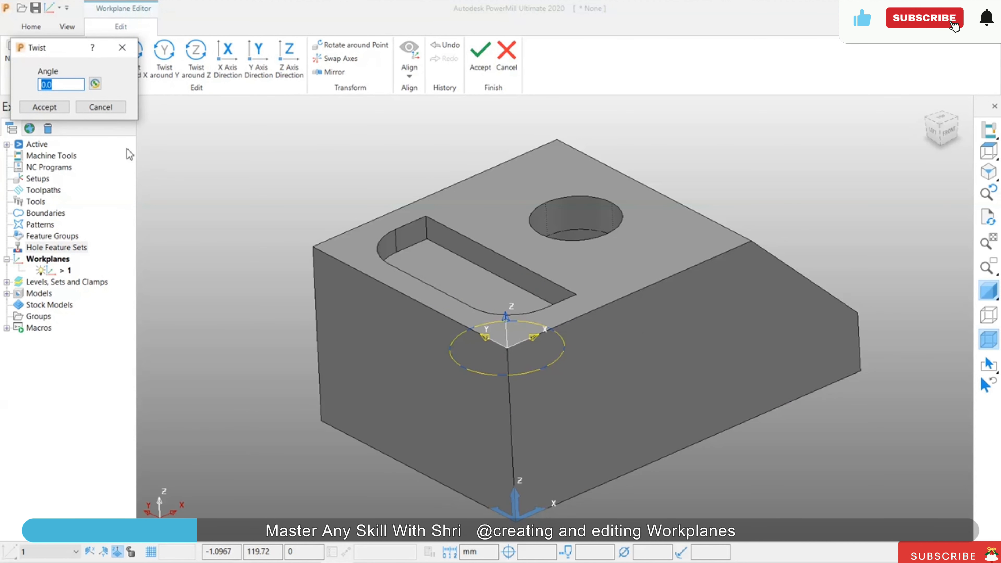
{"action": "type", "text": "90"}
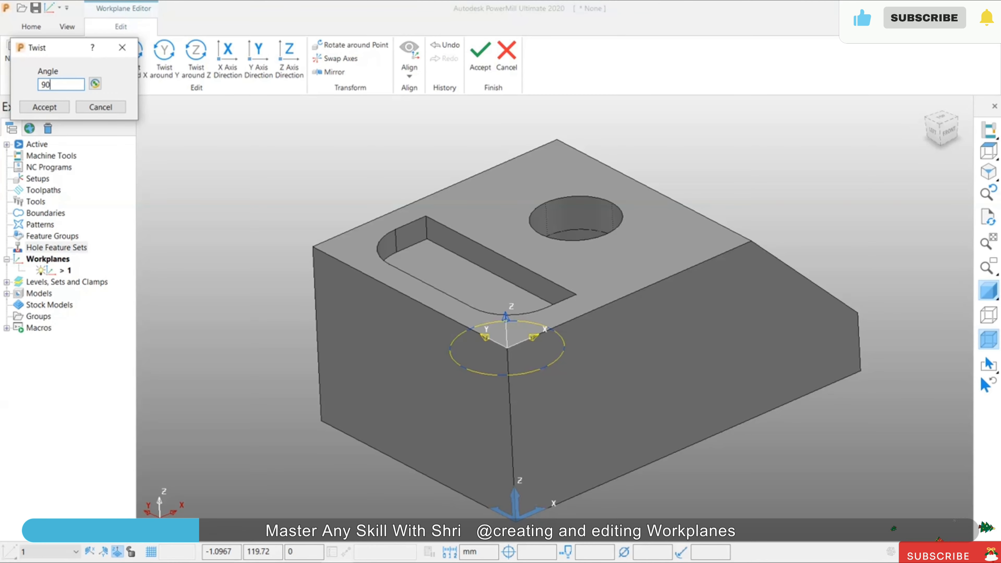
{"action": "left_click", "coordinate": [62, 109]}
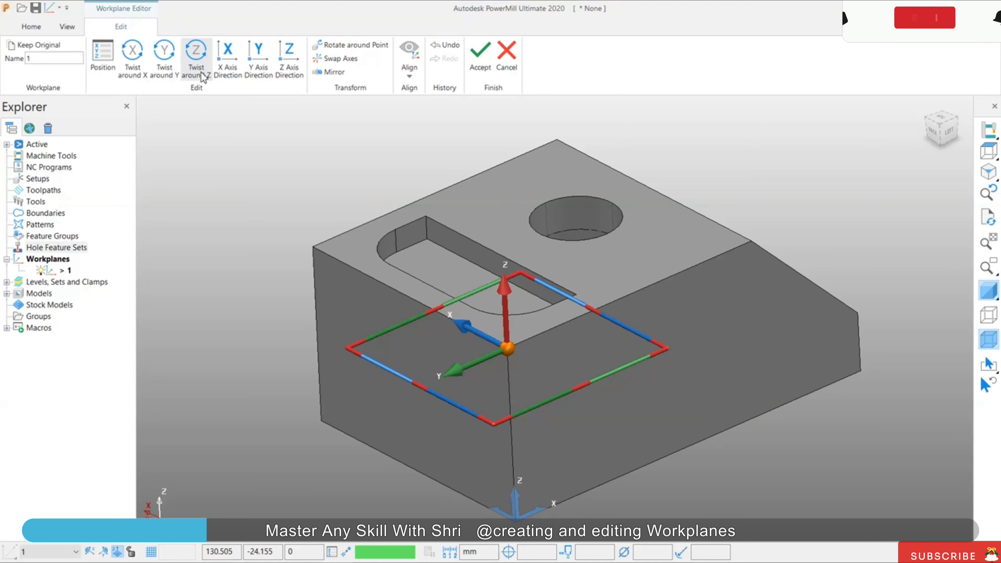
- Try aligning the workplane's X axis with the world X, Y and Z directions, and cancel the direction change
{"action": "left_click", "coordinate": [228, 59]}
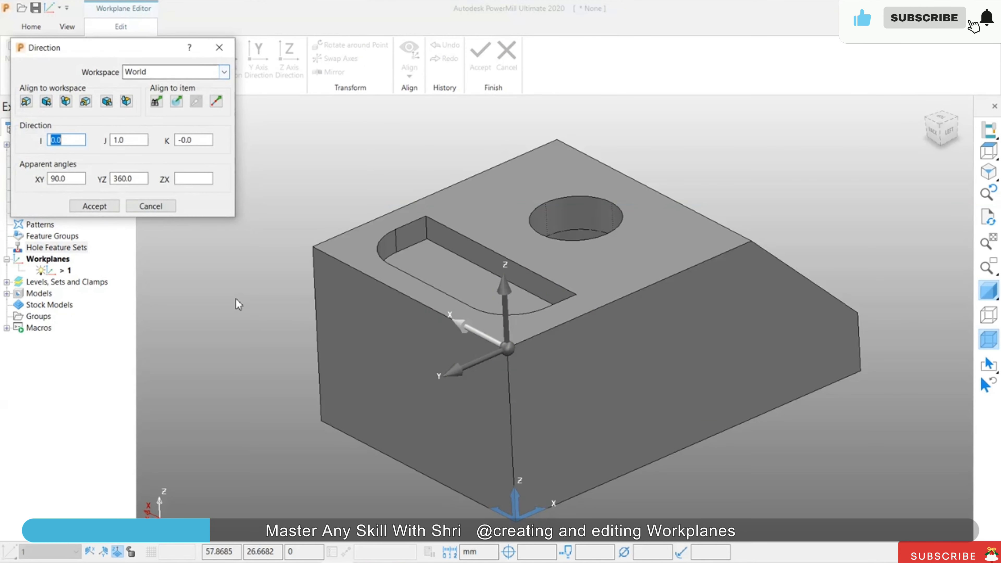
{"action": "left_click", "coordinate": [27, 102]}
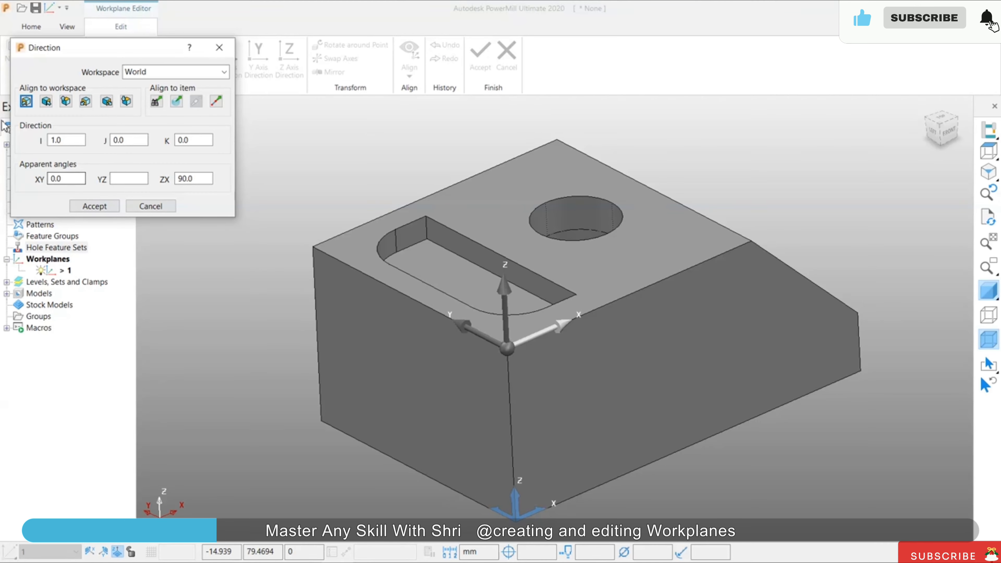
{"action": "left_click", "coordinate": [46, 102]}
{"action": "left_click", "coordinate": [63, 103]}
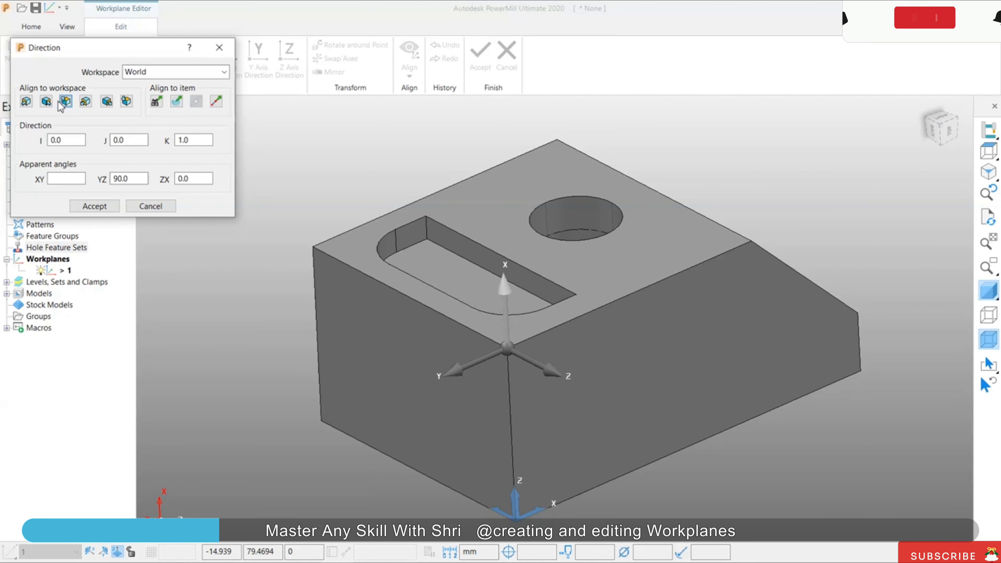
{"action": "left_click", "coordinate": [47, 102]}
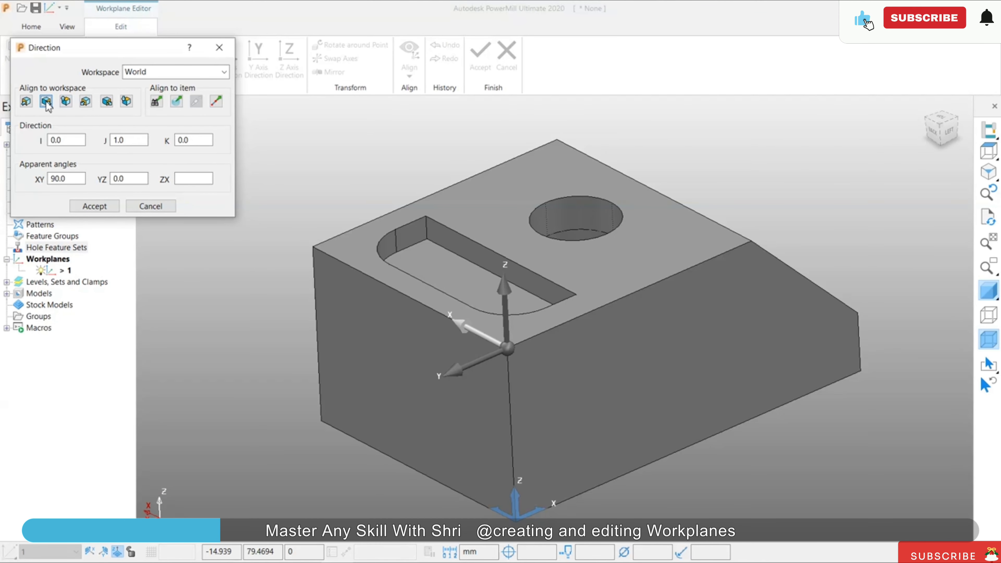
{"action": "left_click", "coordinate": [28, 102]}
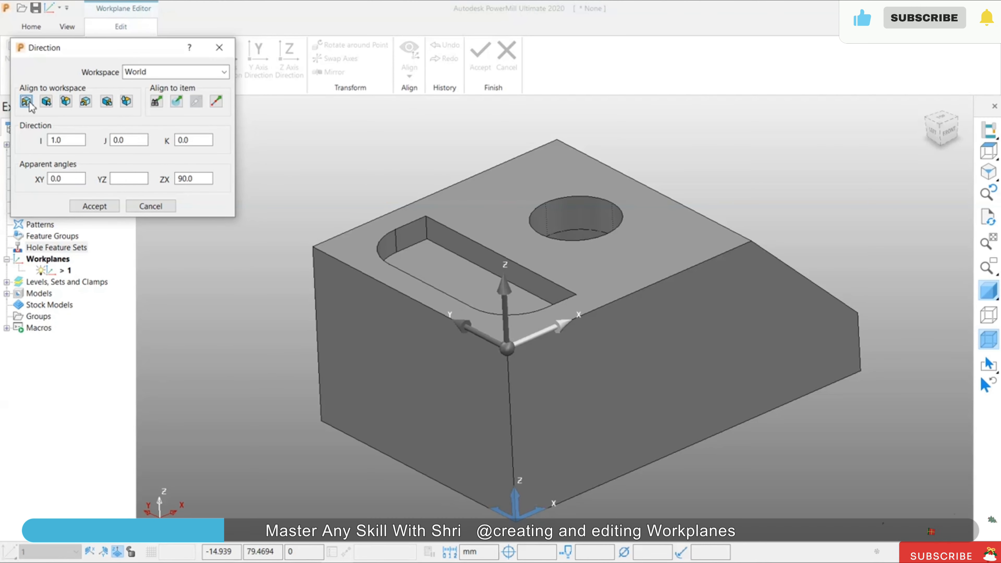
{"action": "left_click", "coordinate": [47, 102]}
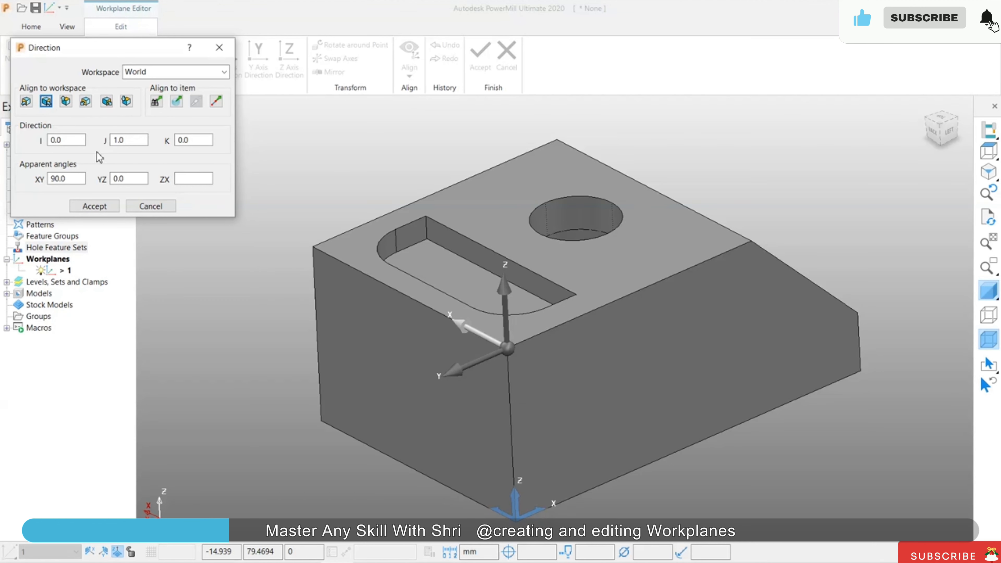
{"action": "left_click", "coordinate": [66, 103]}
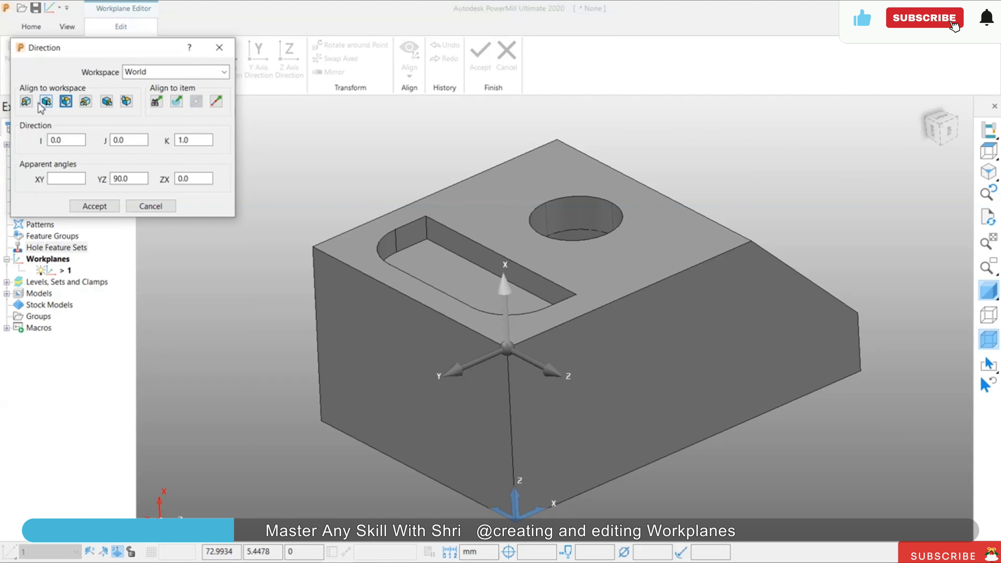
{"action": "left_click", "coordinate": [27, 102]}
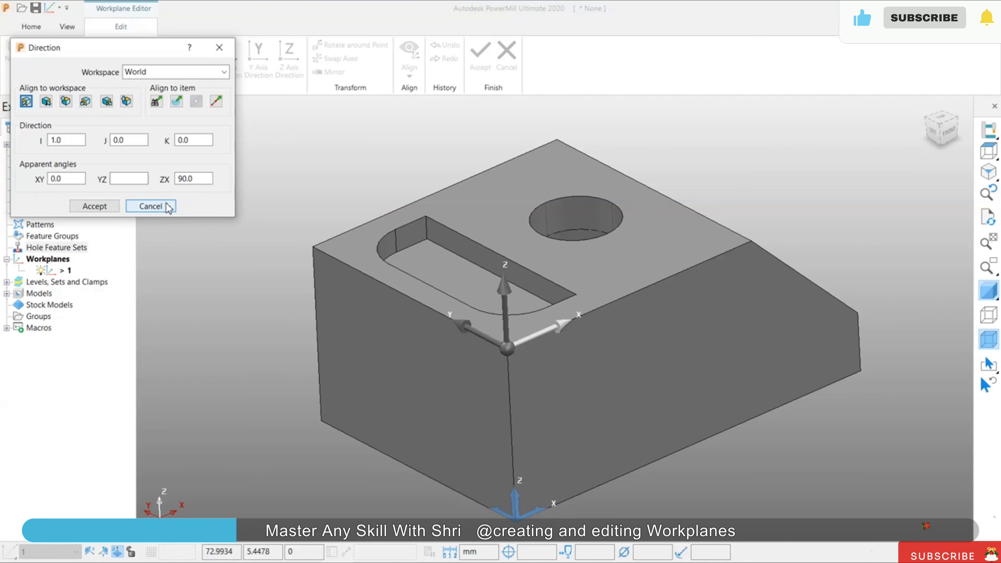
{"action": "left_click", "coordinate": [150, 206]}
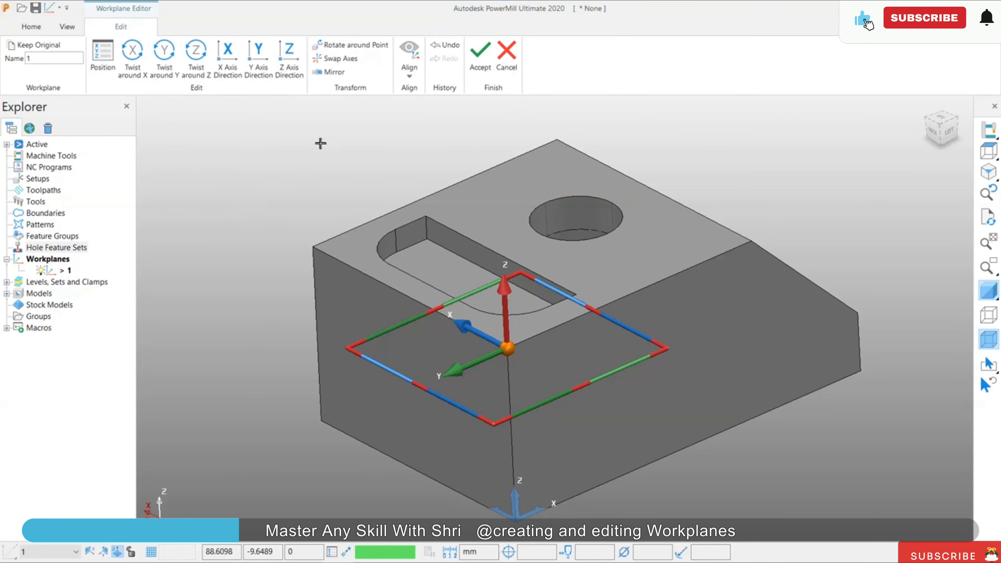
{"action": "left_click", "coordinate": [351, 47]}
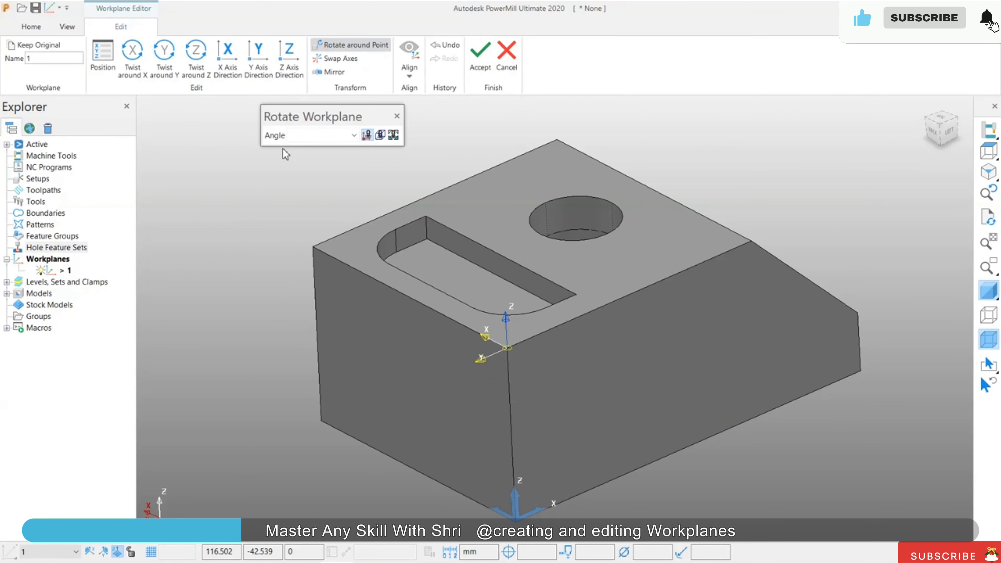
{"action": "left_click", "coordinate": [315, 136]}
{"action": "left_click", "coordinate": [397, 116]}
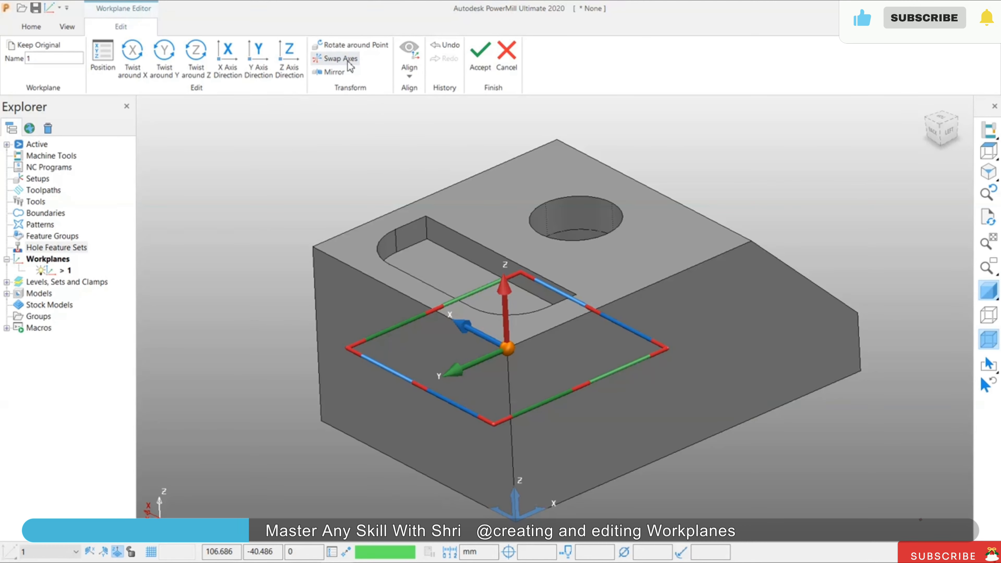
- Swap the workplane's axes so that X points along the world X direction, and accept the workplane edits
{"action": "left_click", "coordinate": [339, 58]}
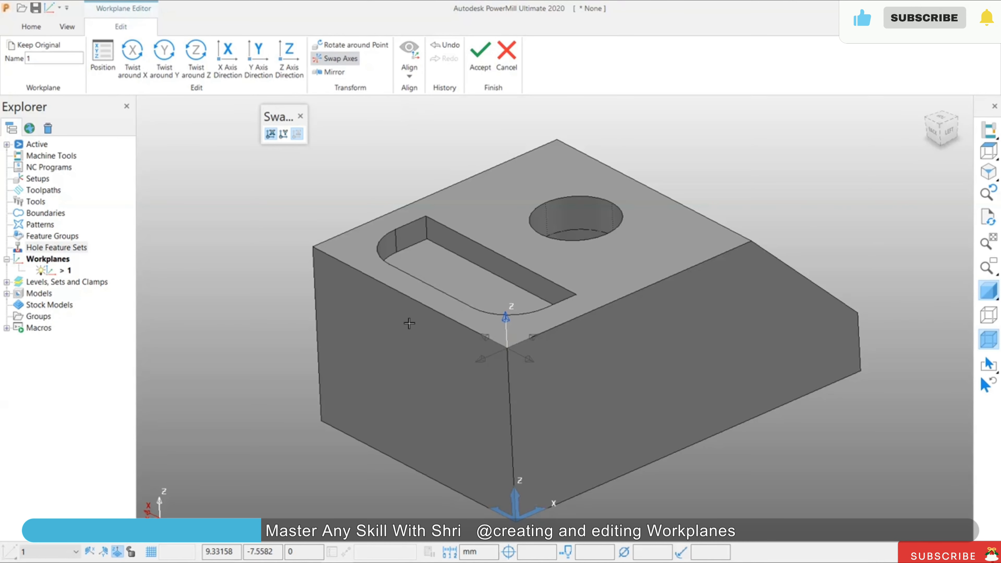
{"action": "left_click", "coordinate": [538, 338]}
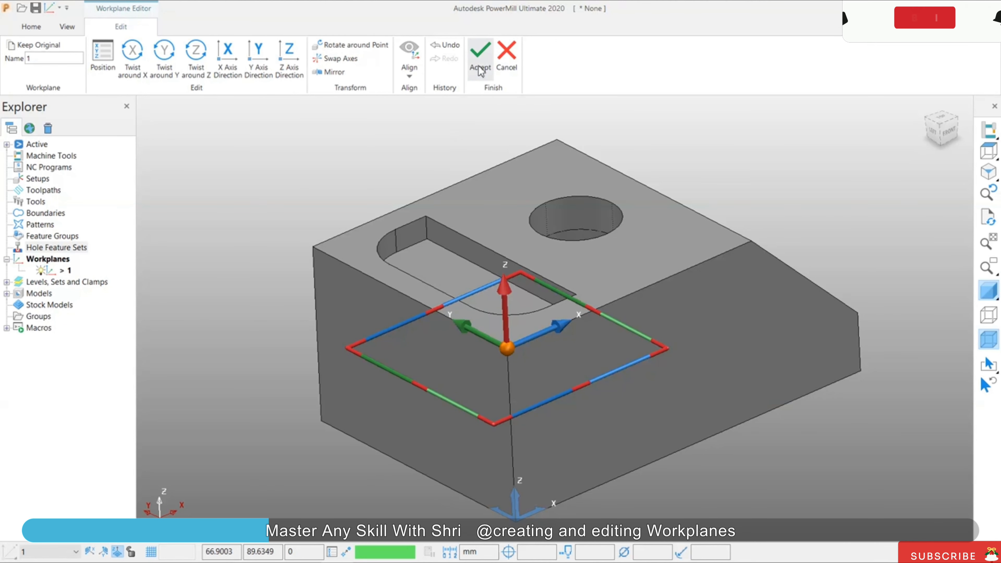
{"action": "left_click", "coordinate": [480, 55]}
{"action": "middle_click_drag", "start_coordinate": [377, 190], "coordinate": [249, 224]}
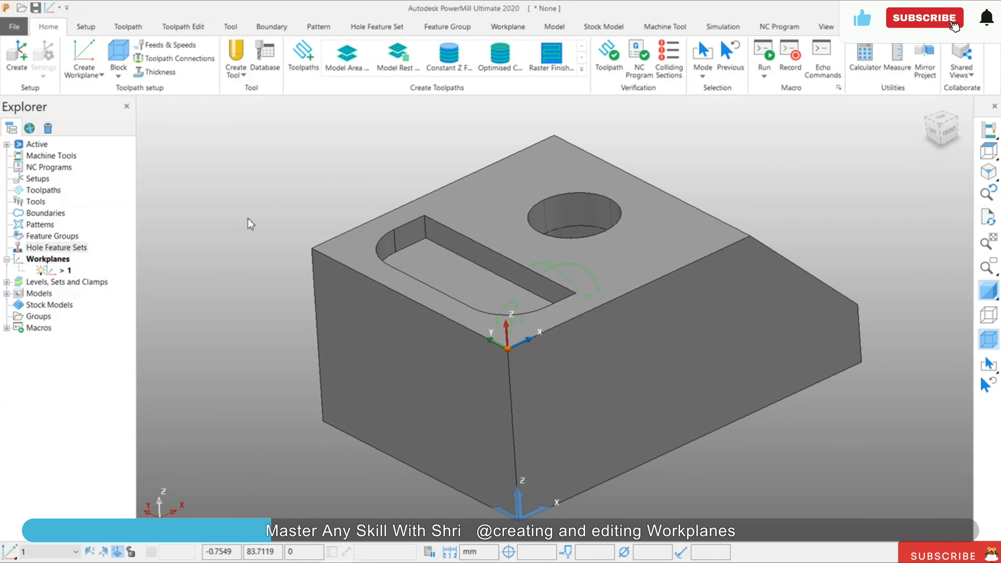
{"action": "right_click", "coordinate": [244, 208]}
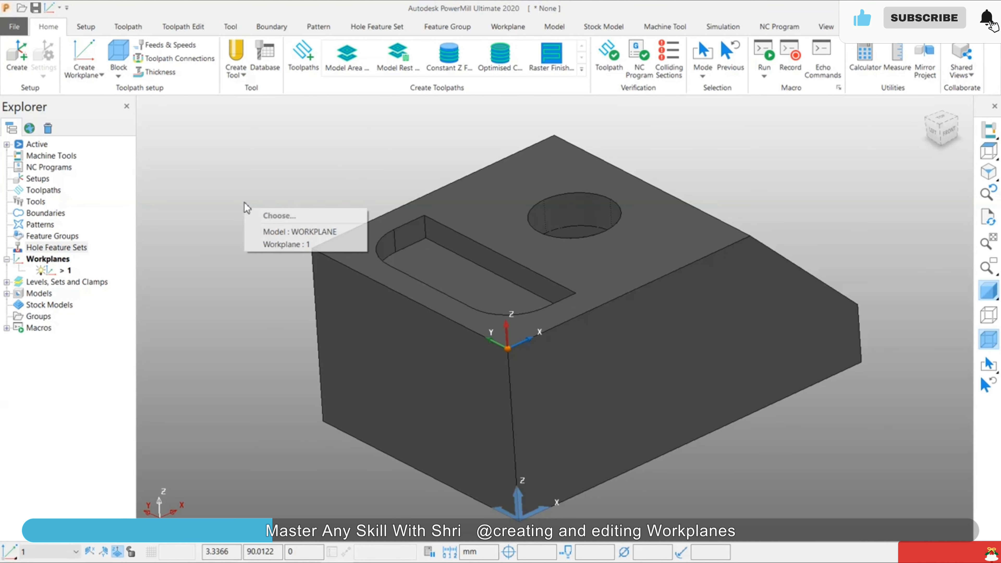
{"action": "left_click", "coordinate": [268, 231]}
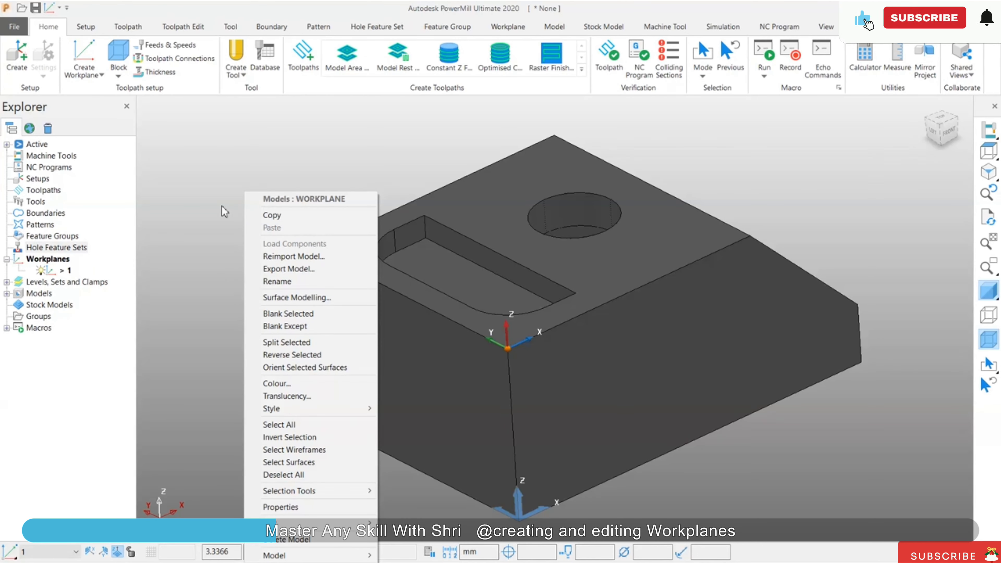
{"action": "left_click", "coordinate": [223, 182]}
- Create multiple workplanes at the slot's sharp corner, the block's two rear top corners and the top corner where the slope begins
{"action": "left_click", "coordinate": [84, 71]}
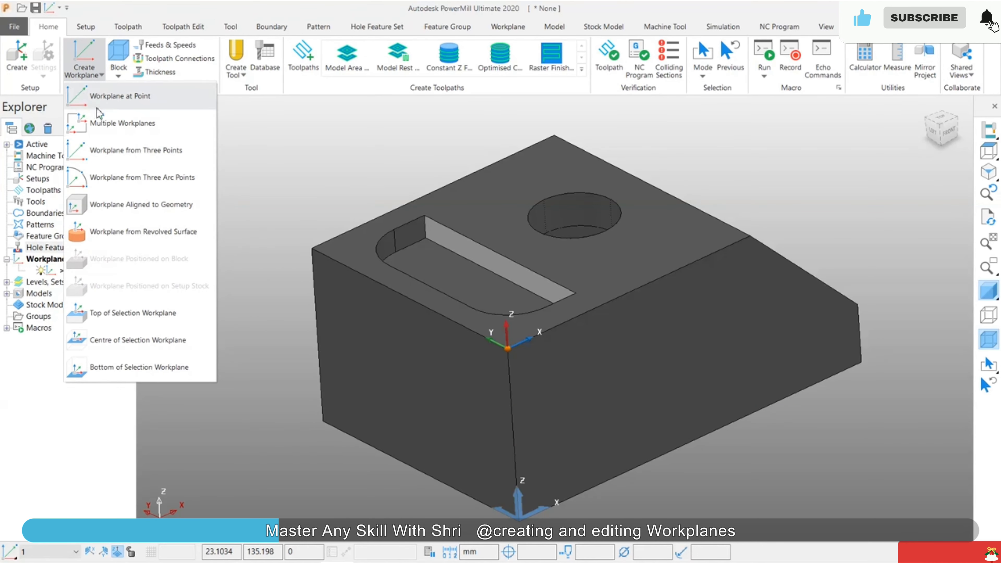
{"action": "left_click", "coordinate": [133, 127]}
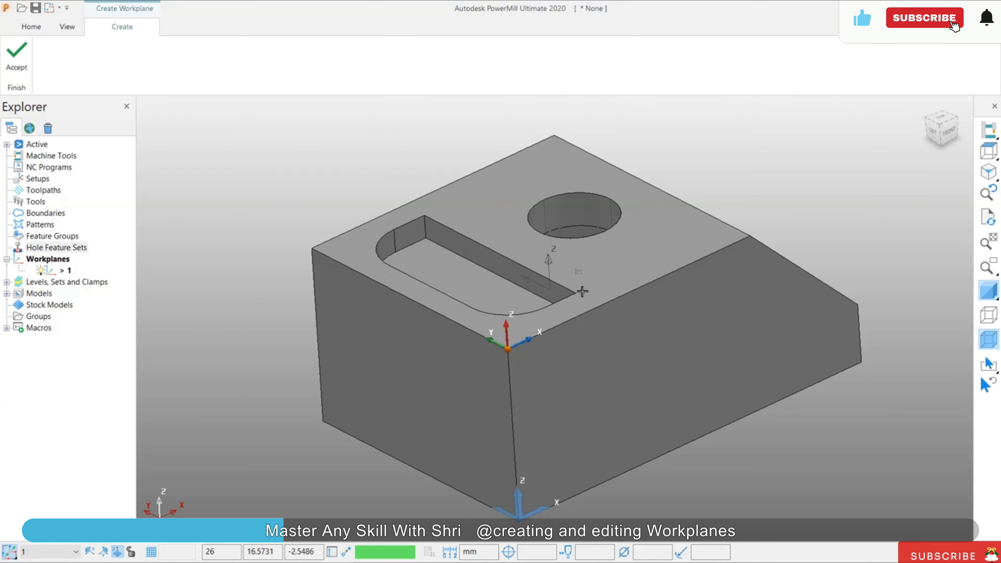
{"action": "left_click", "coordinate": [577, 294]}
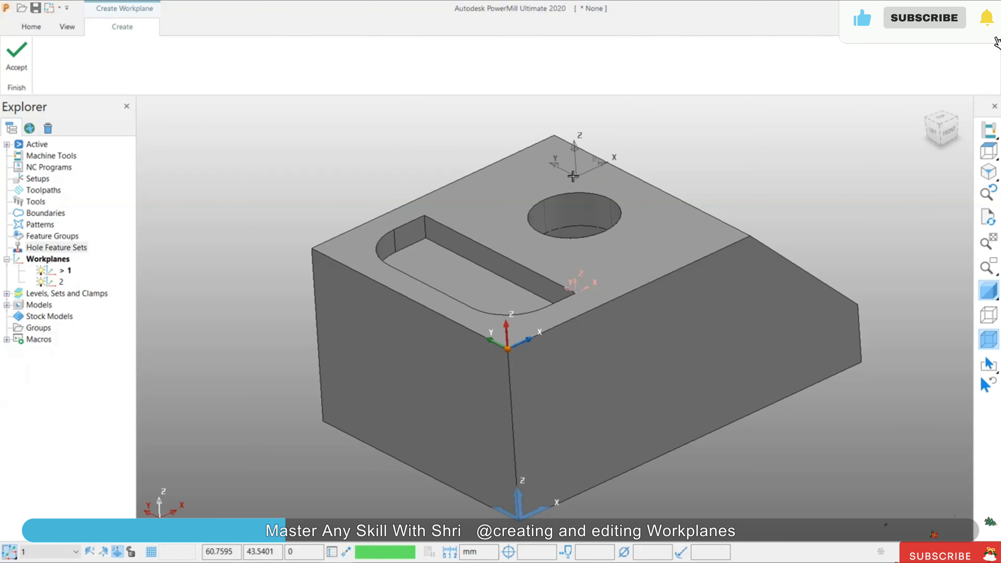
{"action": "left_click", "coordinate": [555, 137]}
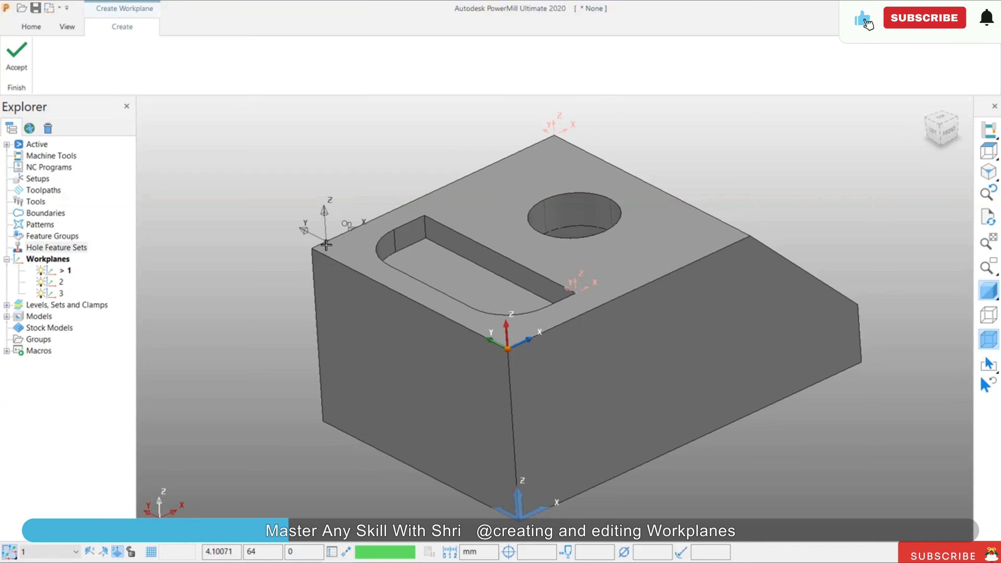
{"action": "left_click", "coordinate": [750, 239]}
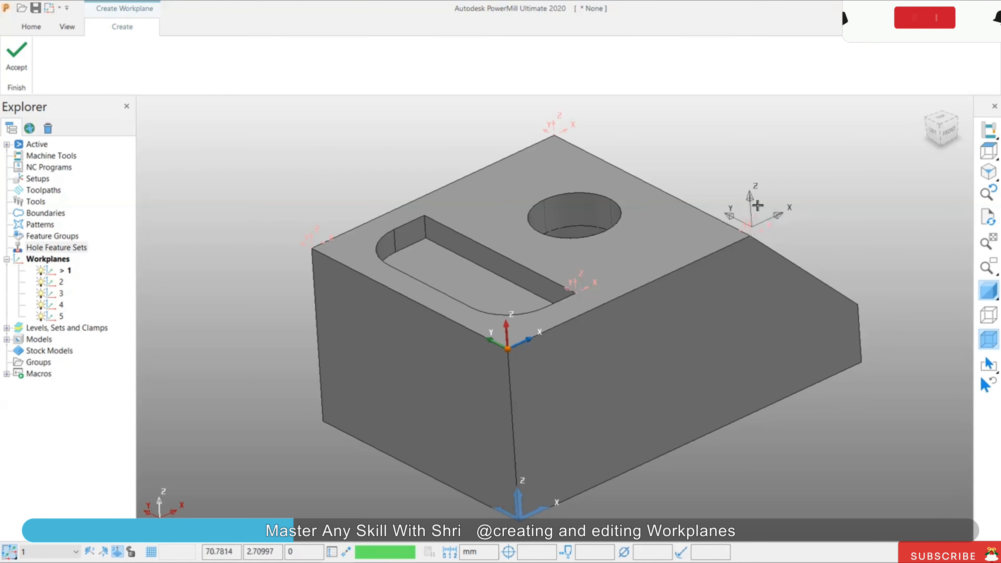
{"action": "left_click", "coordinate": [18, 55]}
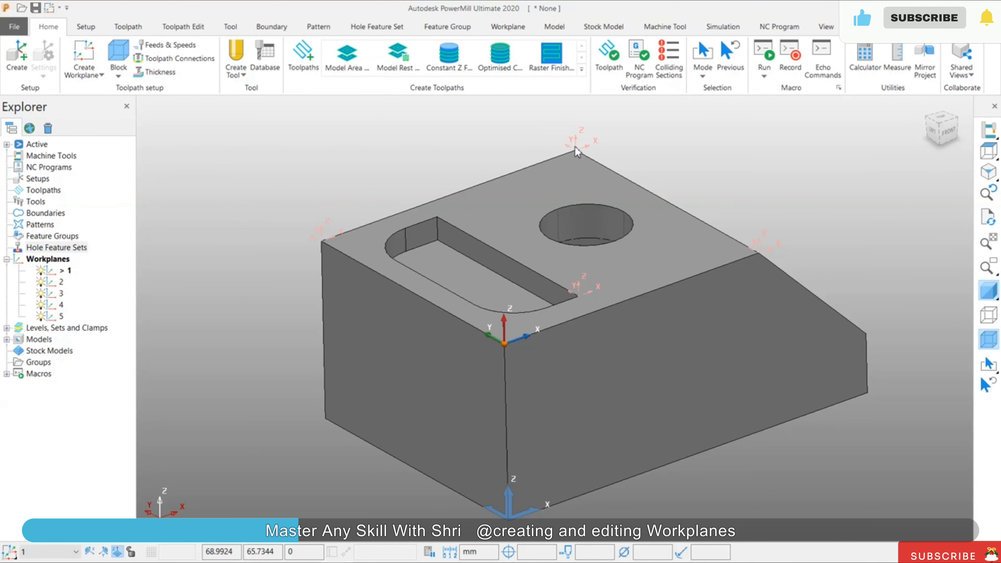
- Open workplane 3 and workplane 5 in turn in the Workplane Editor, leaving each without edits
{"action": "right_click", "coordinate": [575, 152]}
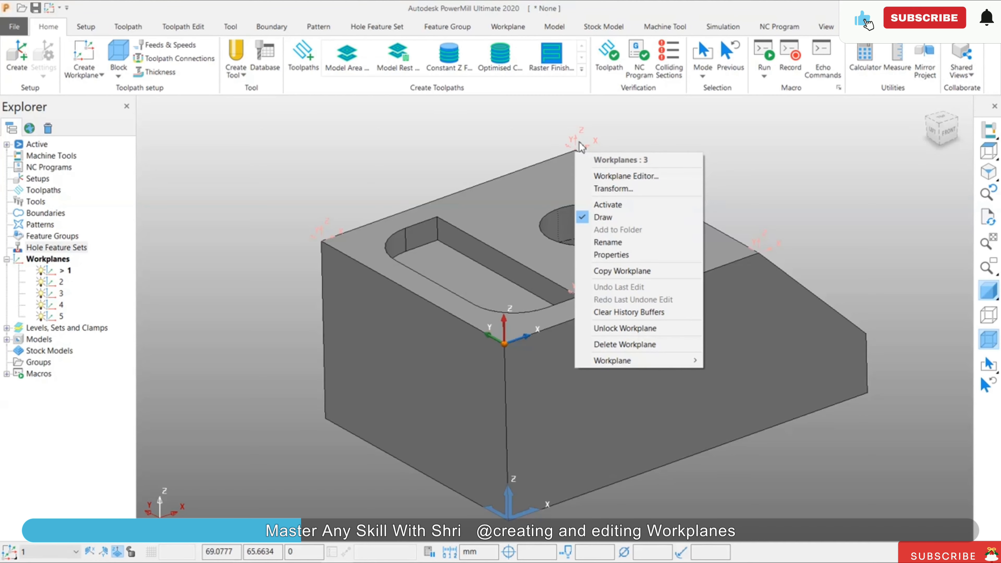
{"action": "left_click", "coordinate": [626, 176]}
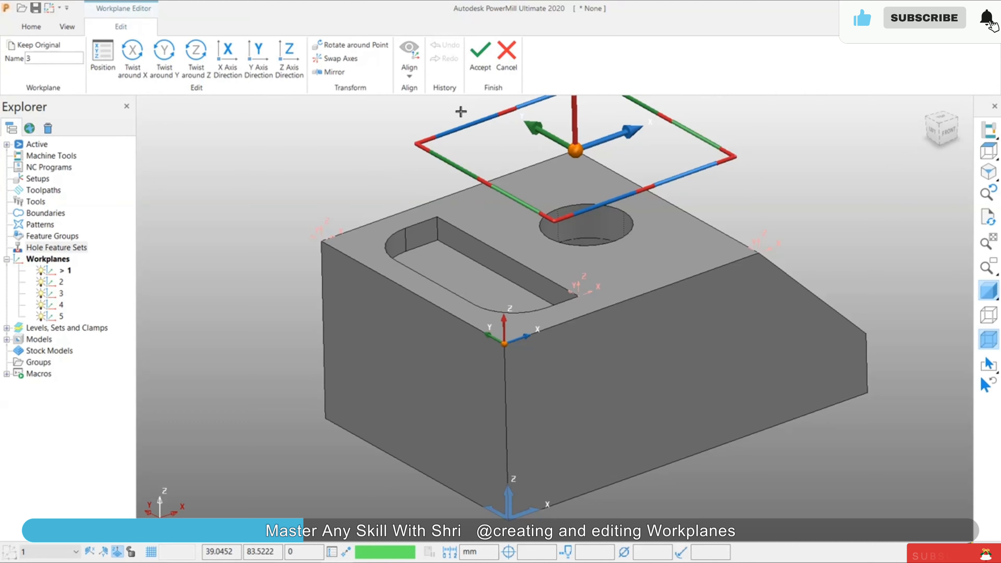
{"action": "left_click", "coordinate": [506, 57]}
{"action": "double_click", "coordinate": [765, 249]}
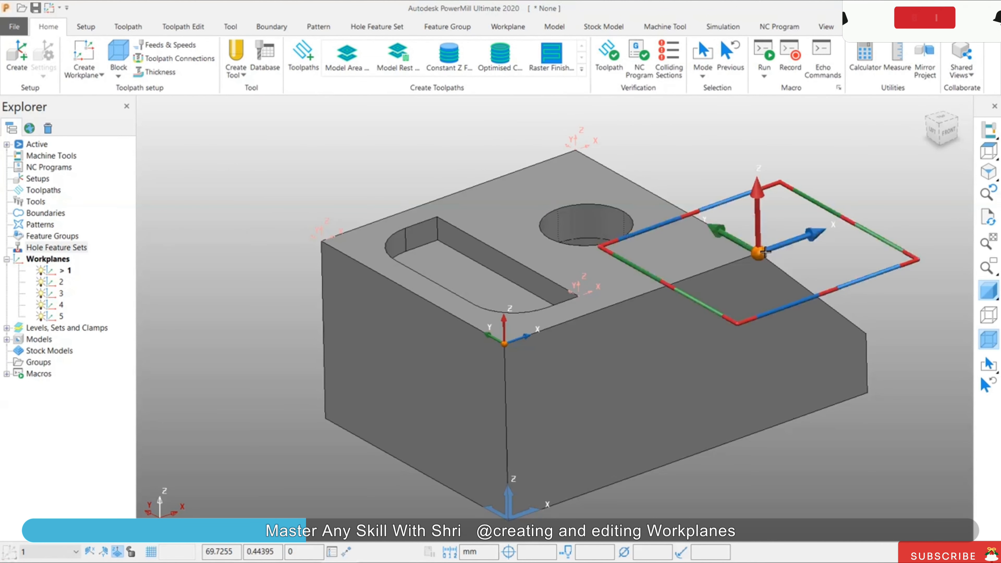
{"action": "left_click", "coordinate": [500, 70]}
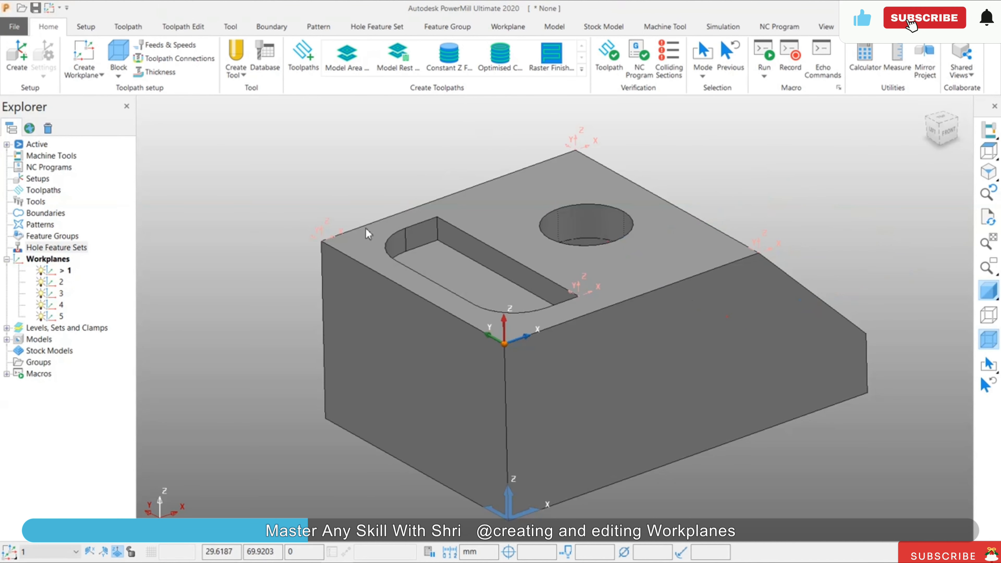
- Activate workplane 4, and switch the active workplane to workplane 2 at the slot's corner
{"action": "right_click", "coordinate": [322, 238]}
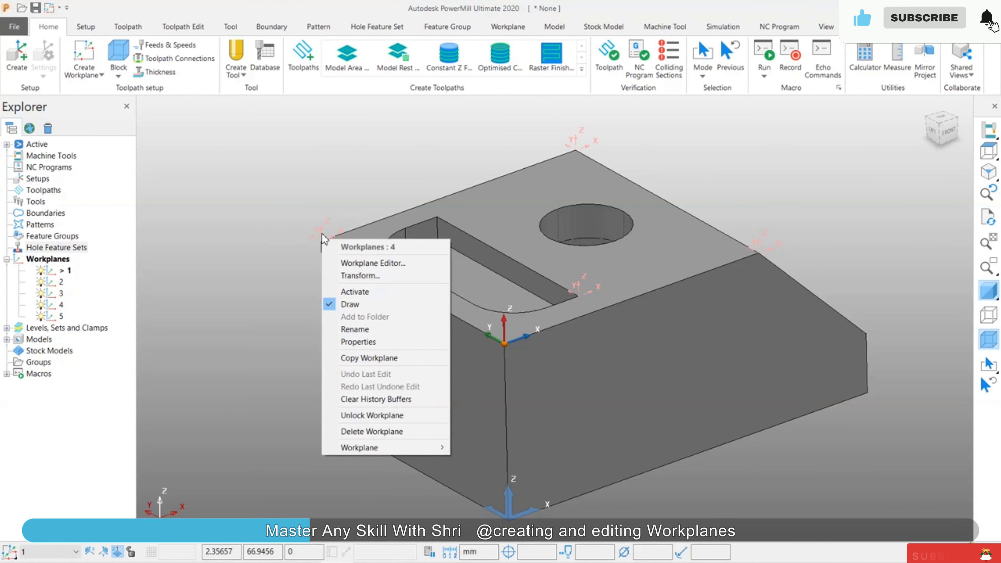
{"action": "left_click", "coordinate": [347, 293]}
{"action": "right_click", "coordinate": [577, 289]}
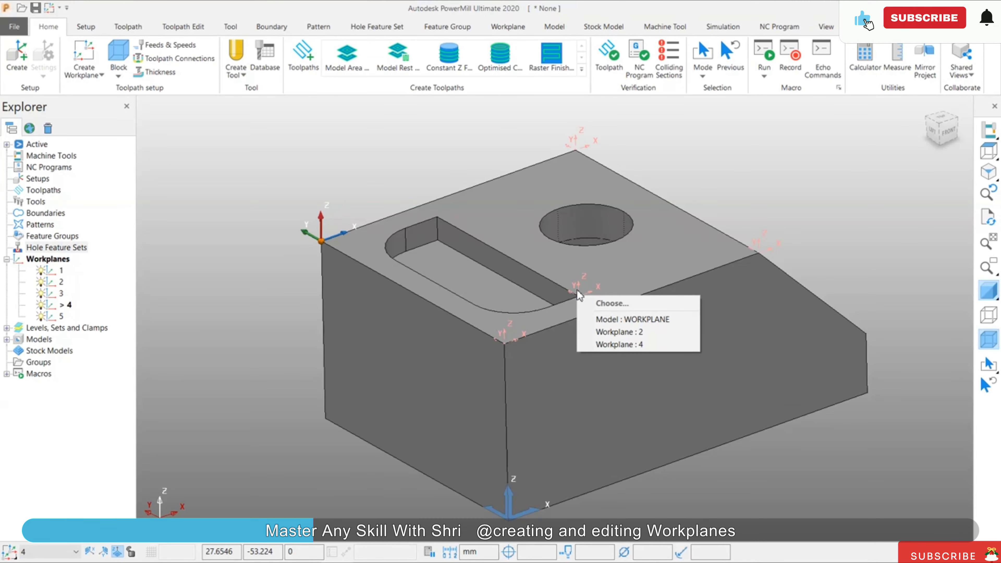
{"action": "left_click", "coordinate": [613, 332]}
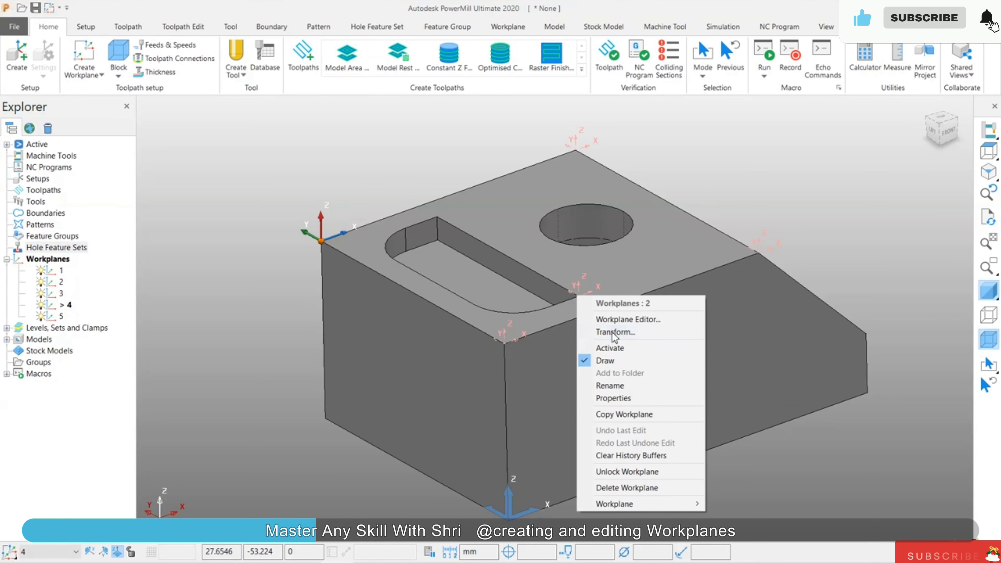
{"action": "left_click", "coordinate": [615, 349]}
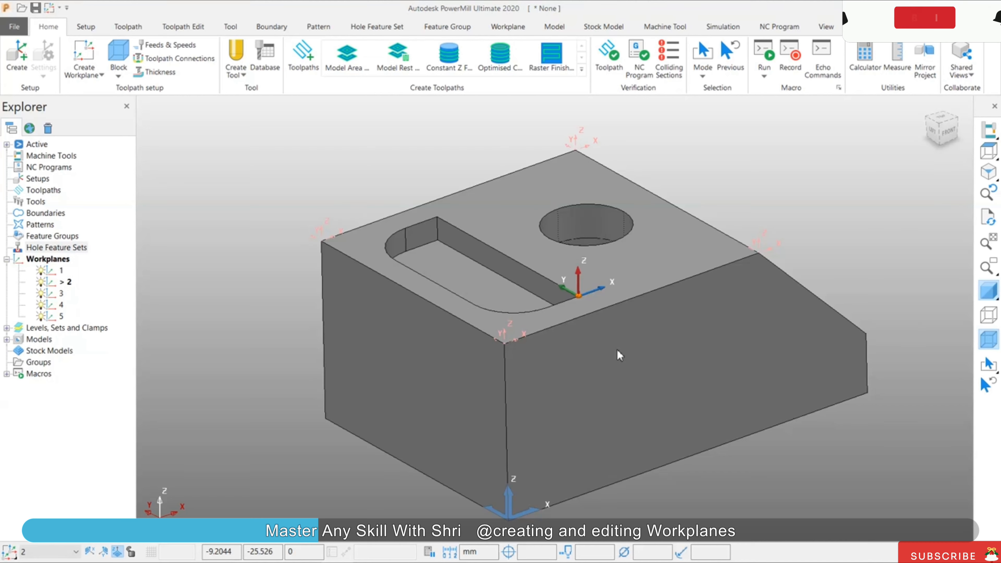
- Hide workplanes 2, 4 and 5 in the graphics view
{"action": "left_click", "coordinate": [40, 318]}
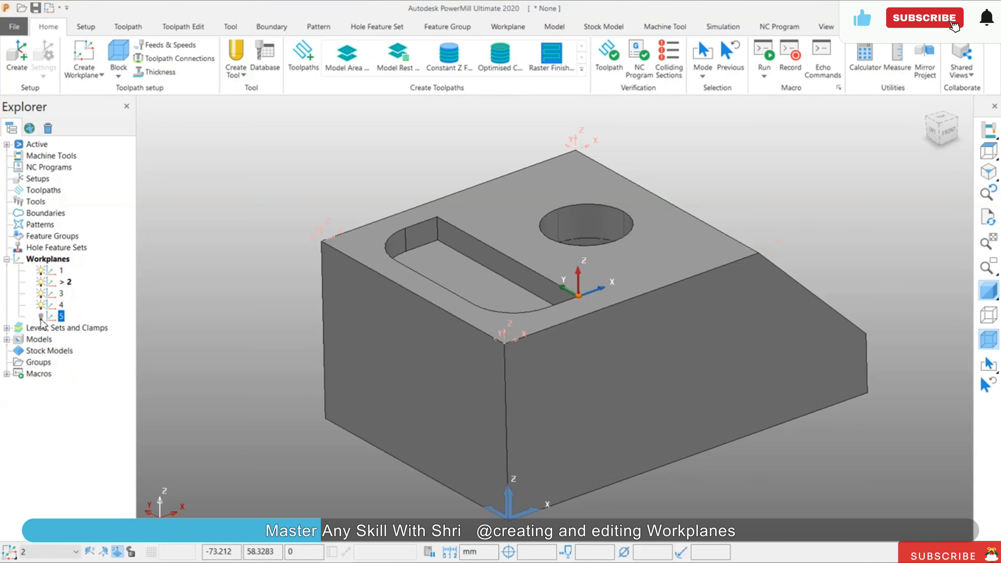
{"action": "left_click", "coordinate": [40, 283]}
{"action": "left_click", "coordinate": [40, 274]}
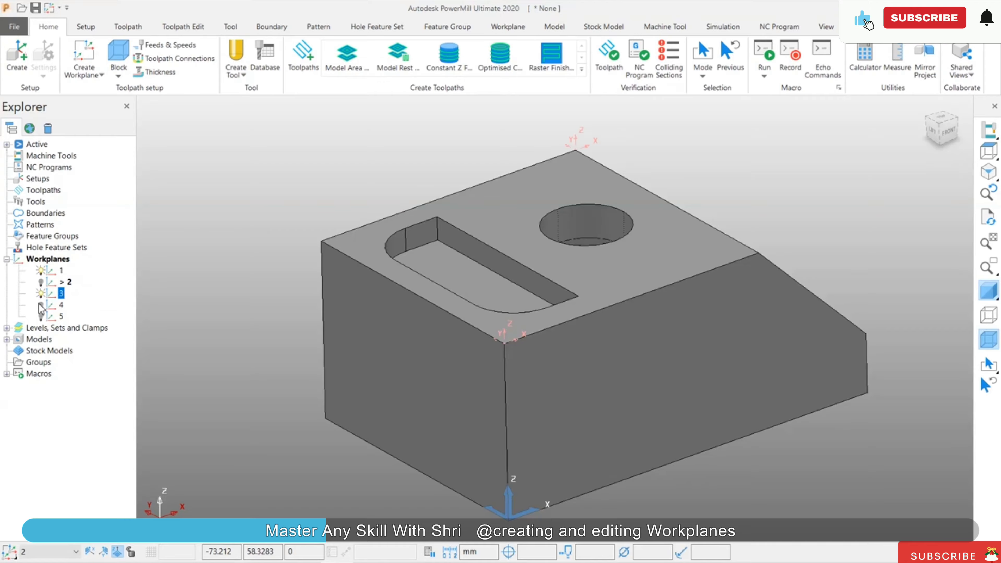
- Delete all workplanes from the project
{"action": "right_click", "coordinate": [52, 321]}
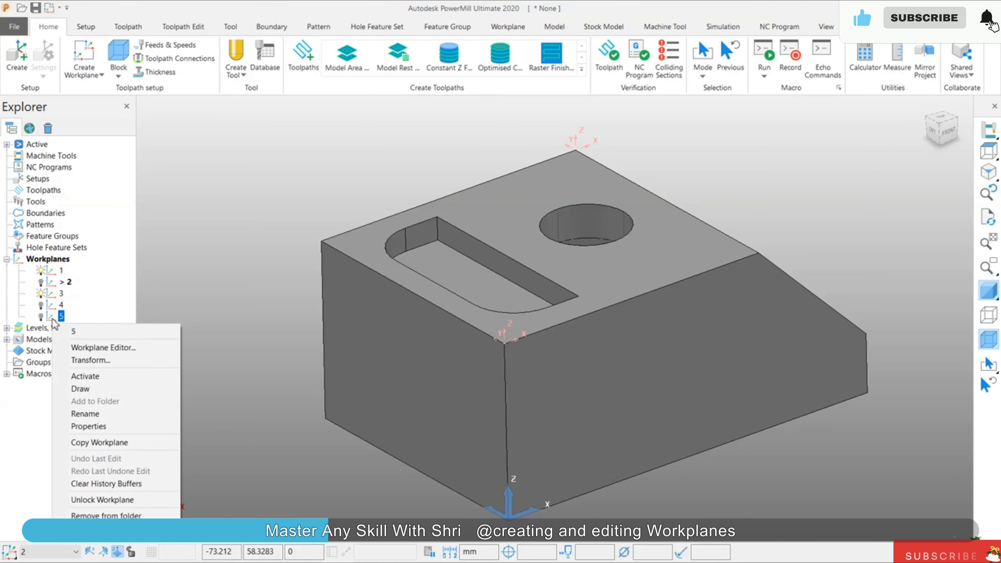
{"action": "right_click", "coordinate": [47, 258]}
{"action": "left_click", "coordinate": [119, 409]}
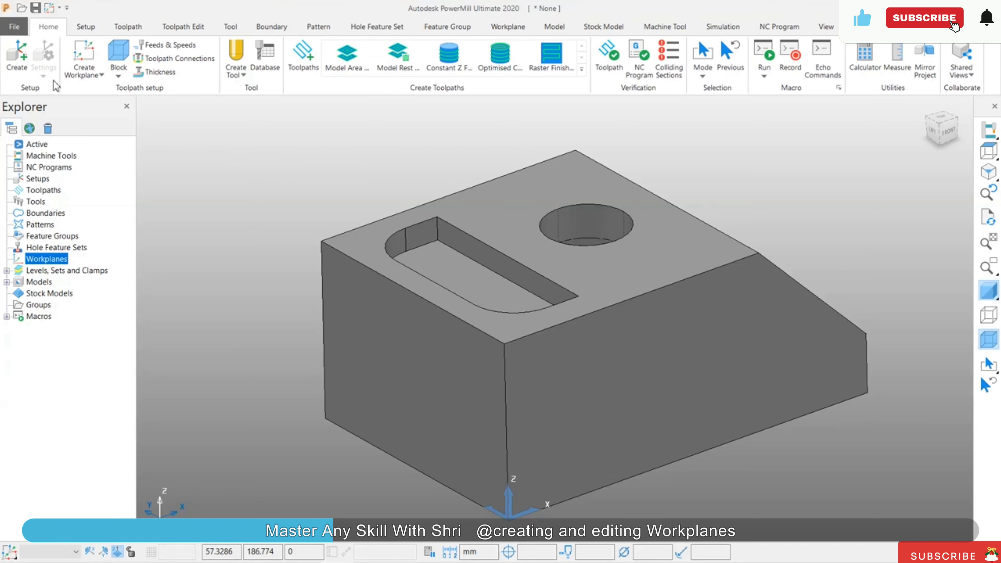
- Try to create a workplane from three points on the block's sloped face, with its origin at the face's lower front corner
{"action": "left_click", "coordinate": [84, 71]}
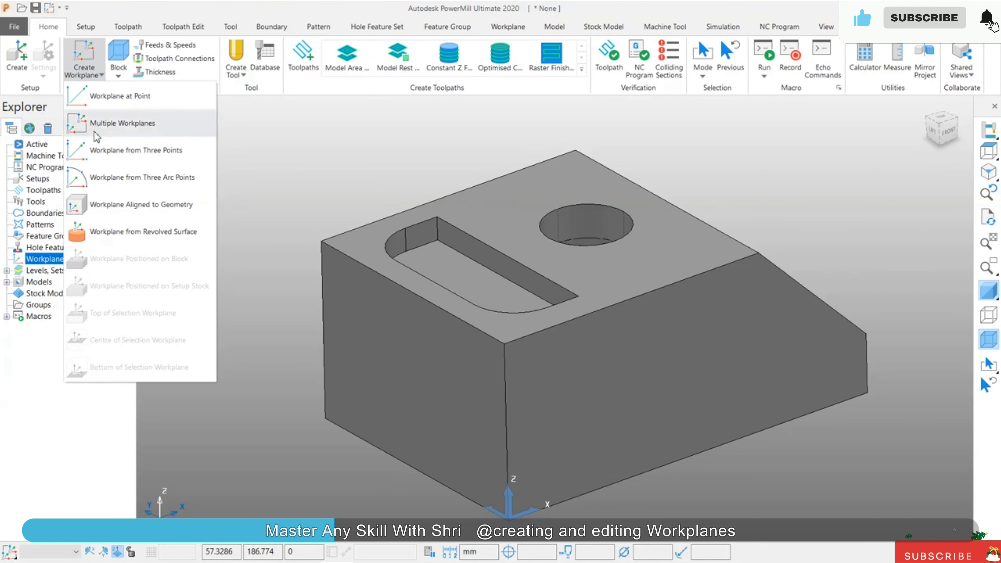
{"action": "left_click", "coordinate": [134, 156]}
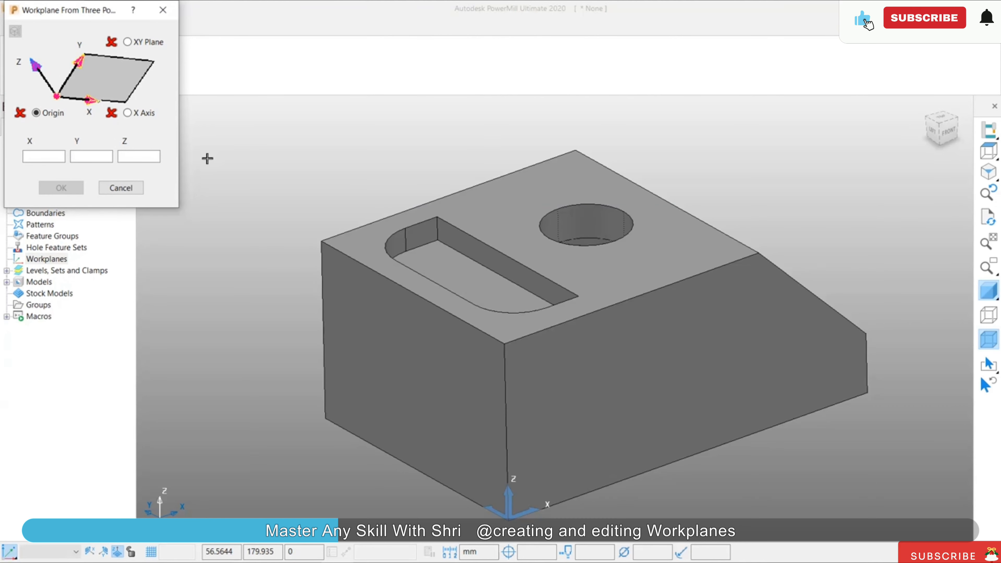
{"action": "middle_click_drag", "start_coordinate": [547, 347], "coordinate": [344, 218]}
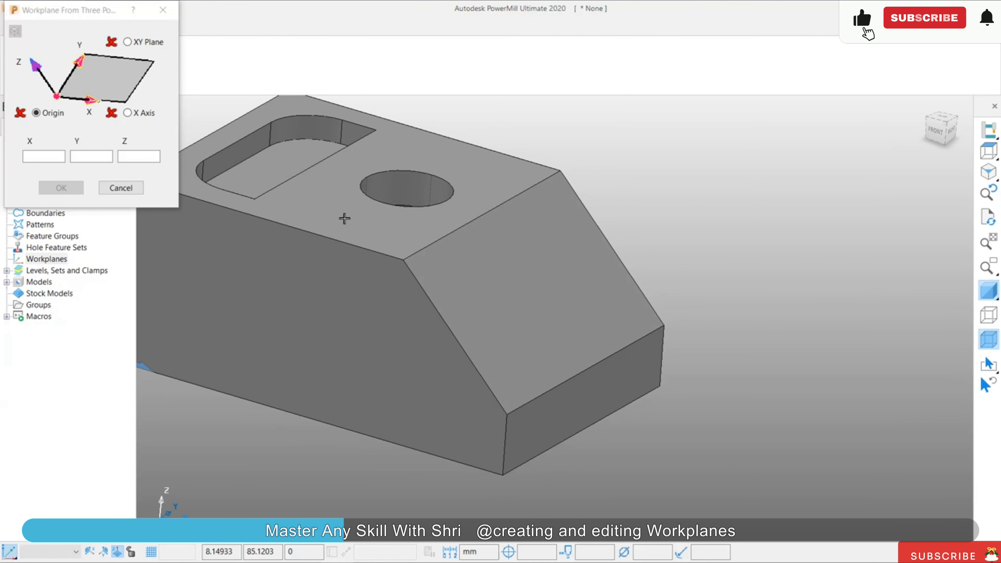
{"action": "left_click", "coordinate": [509, 414]}
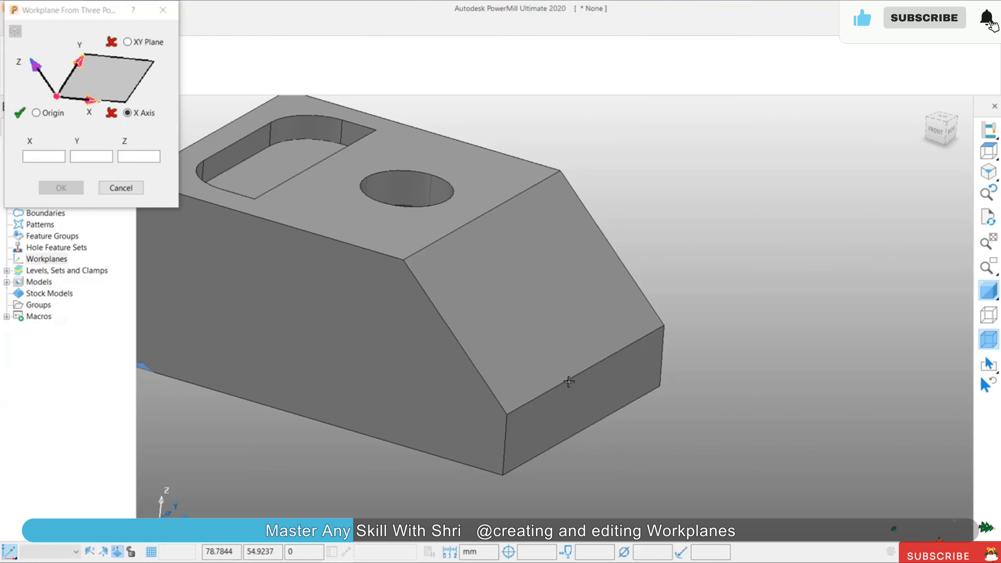
{"action": "left_click", "coordinate": [493, 314]}
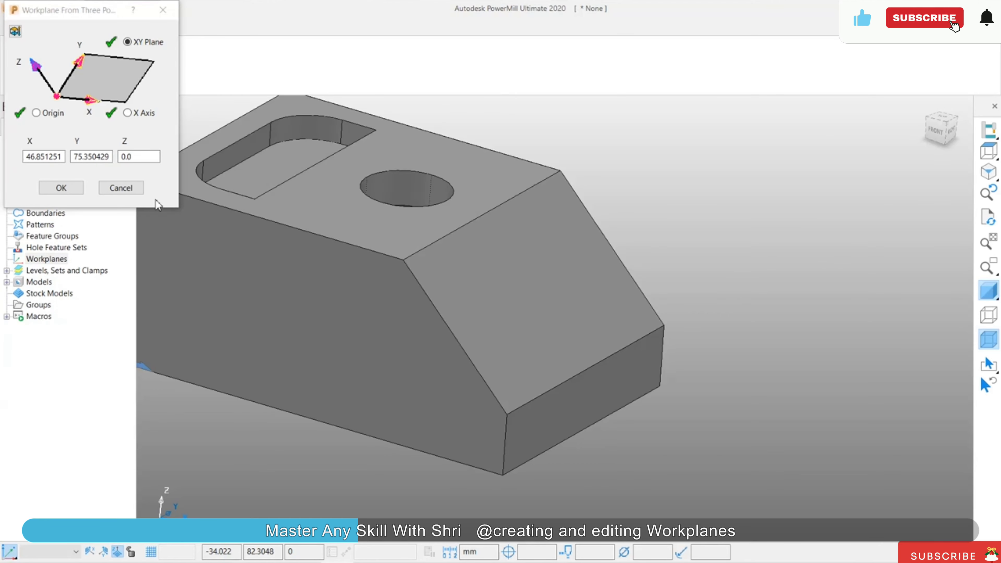
{"action": "left_click", "coordinate": [61, 188]}
{"action": "scroll", "coordinate": [648, 346], "scroll_direction": "down", "scroll_amount": 3}
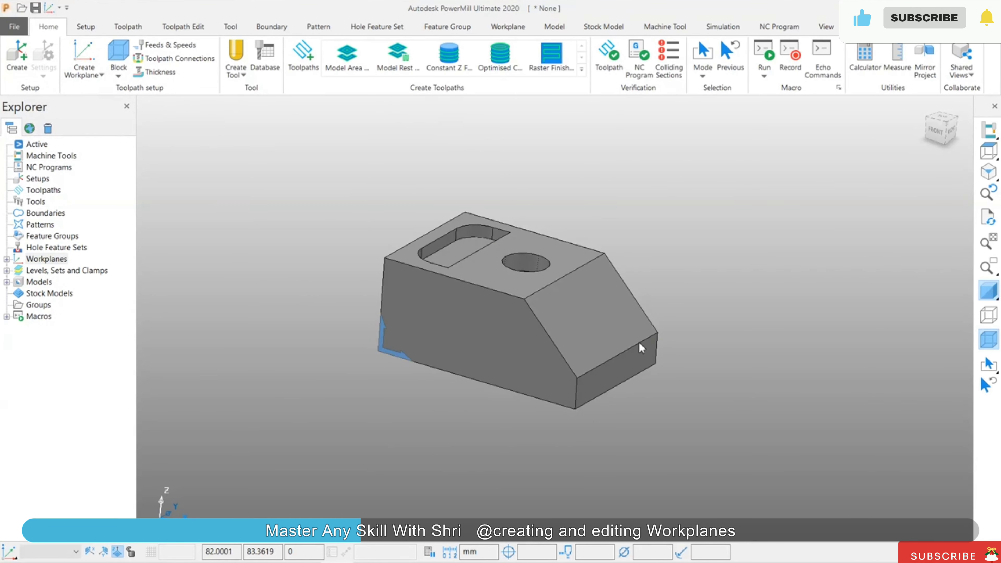
{"action": "middle_click_drag", "start_coordinate": [642, 347], "coordinate": [631, 308]}
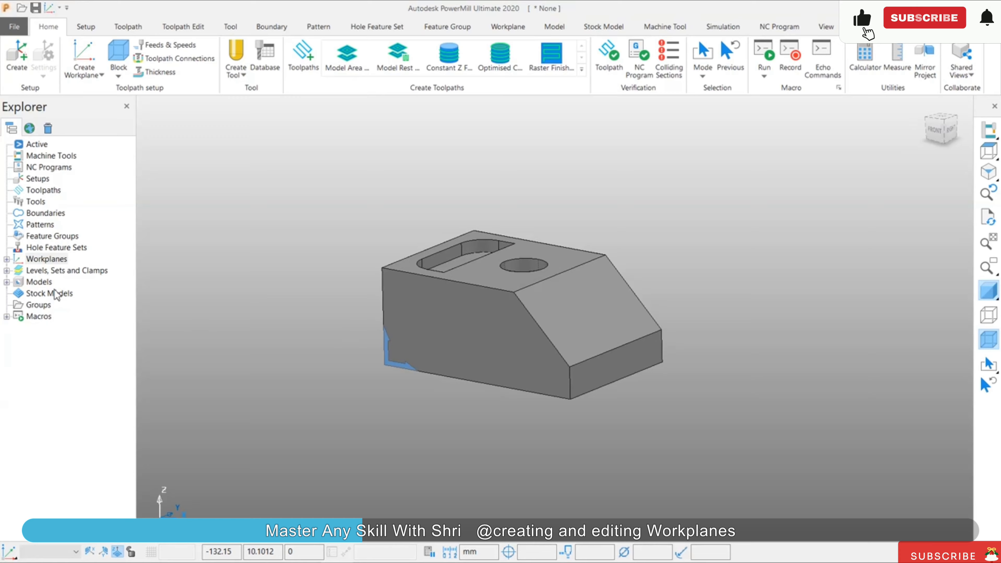
- Activate workplane 1 and hide the shaded model to check the workplane's position and axes
{"action": "left_click", "coordinate": [7, 260]}
{"action": "right_click", "coordinate": [54, 273]}
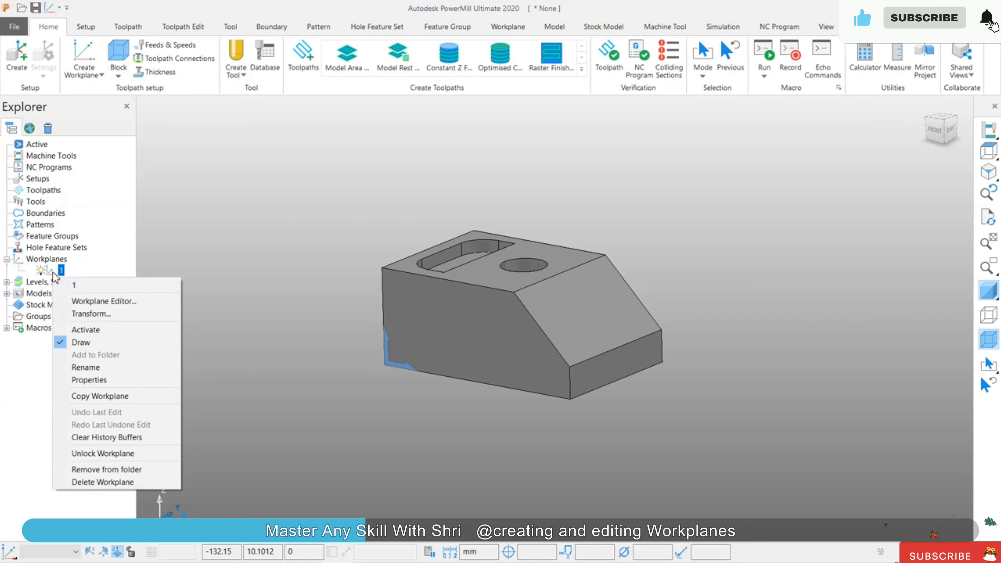
{"action": "left_click", "coordinate": [99, 328]}
{"action": "middle_click_drag", "start_coordinate": [335, 321], "coordinate": [469, 375]}
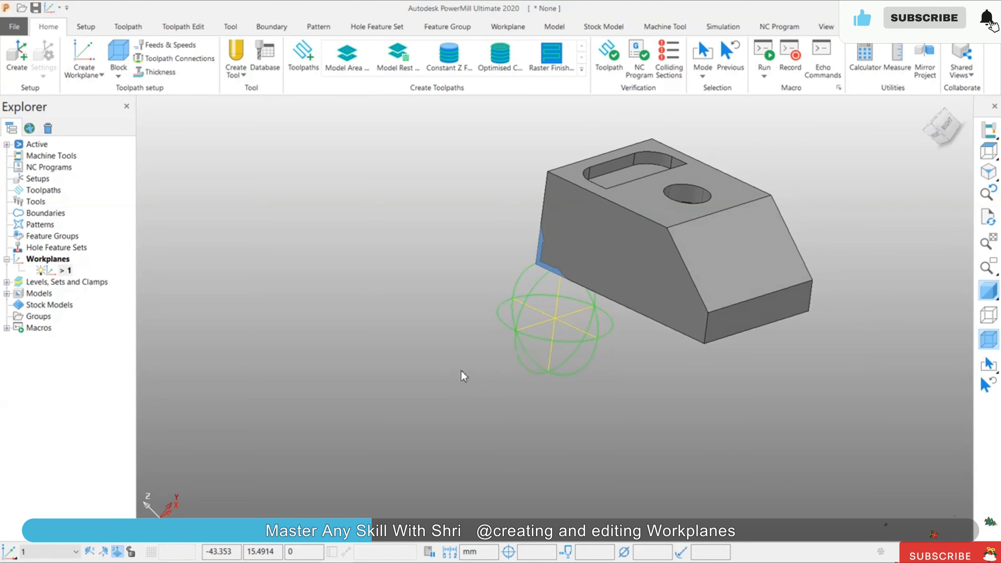
{"action": "left_click", "coordinate": [992, 338]}
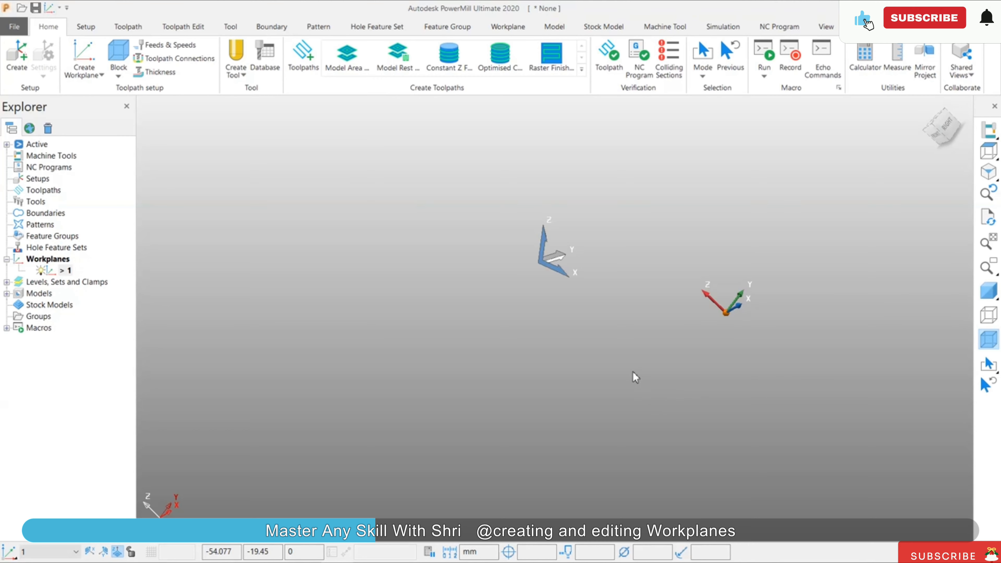
- Delete workplane 1 and display the shaded model again
{"action": "right_click", "coordinate": [65, 271]}
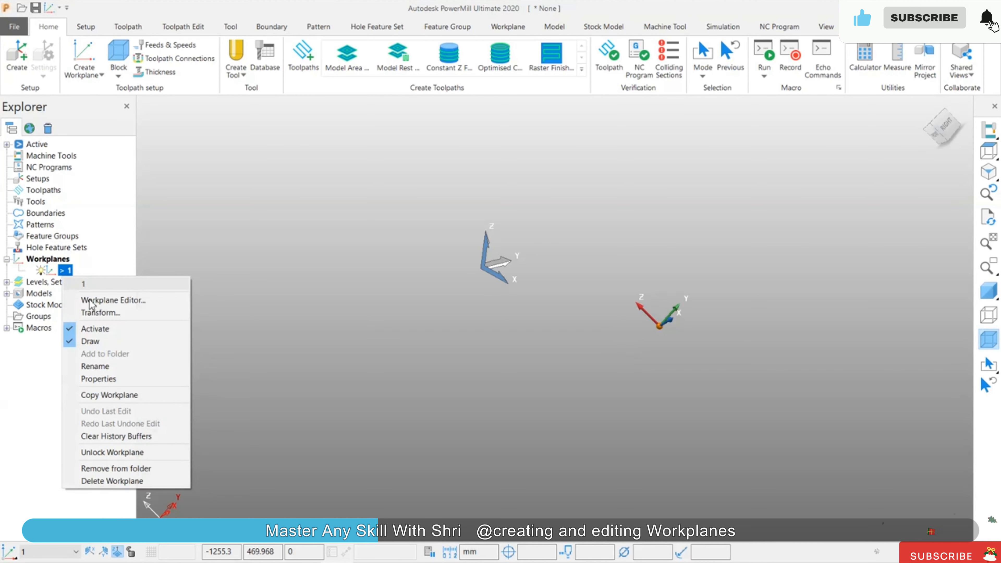
{"action": "left_click", "coordinate": [124, 481]}
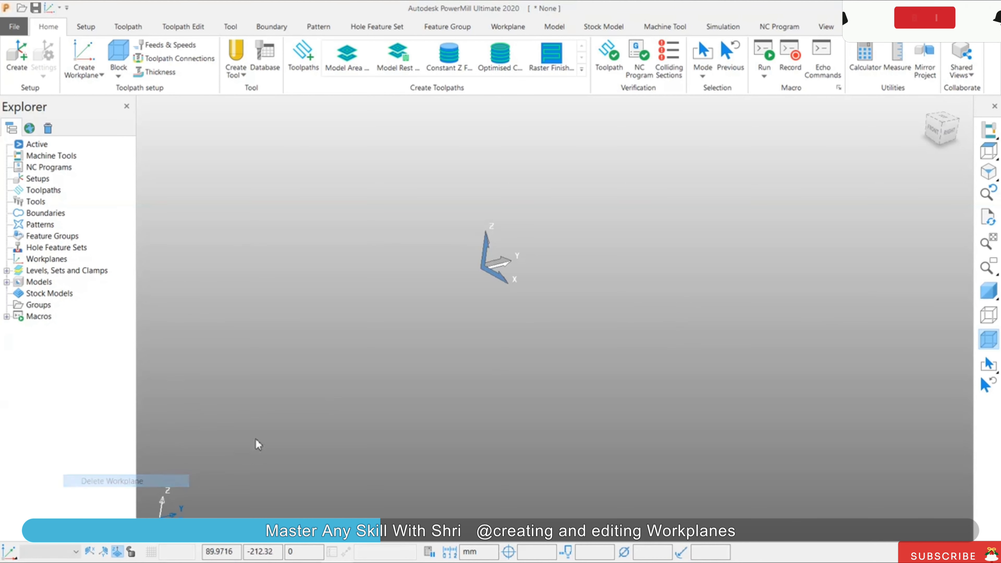
{"action": "left_click", "coordinate": [988, 292]}
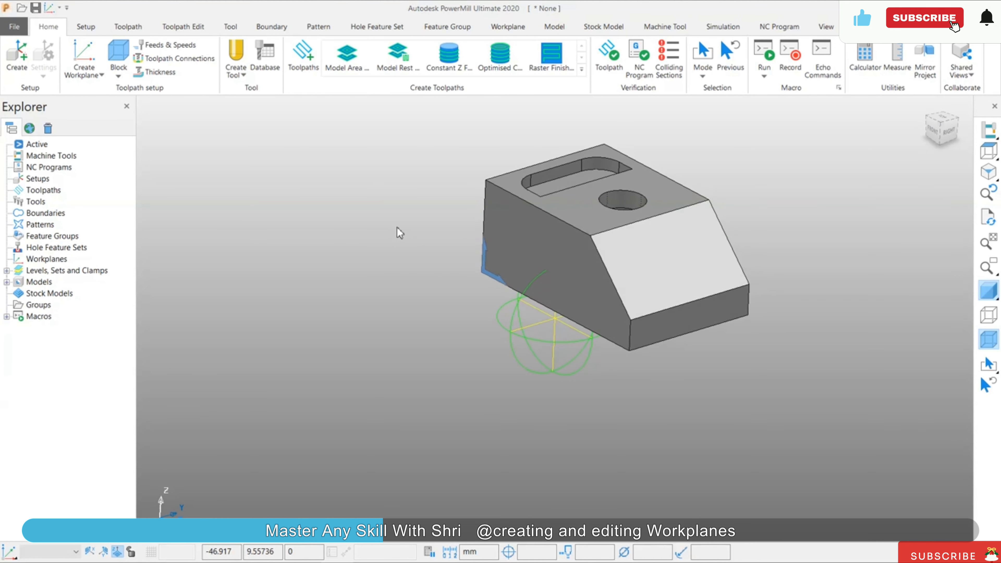
- Create a workplane from three points on the sloped face: origin at its lower front corner, X along the lower edge, XY plane through the upper front corner
{"action": "scroll", "coordinate": [771, 160], "scroll_direction": "up", "scroll_amount": 5}
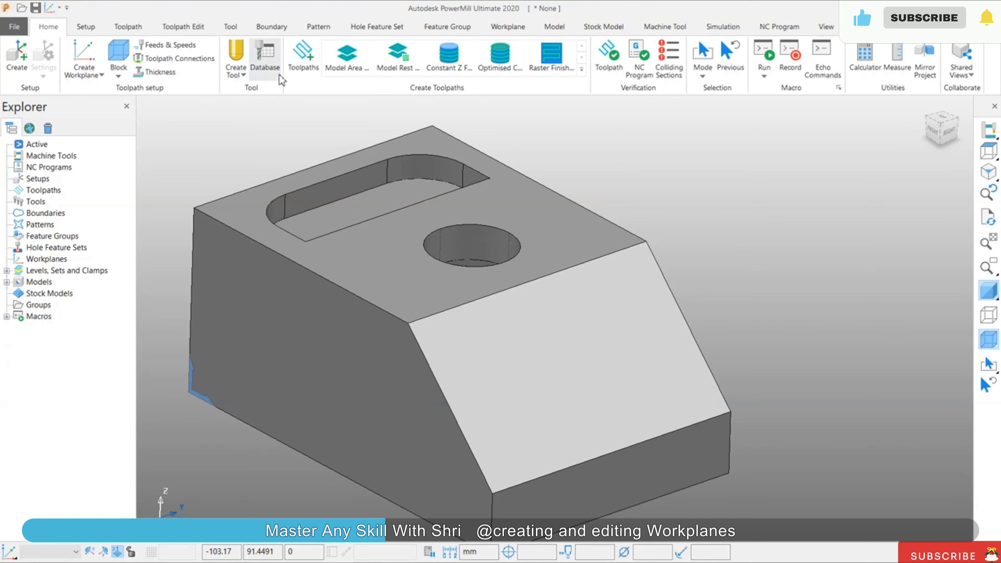
{"action": "left_click", "coordinate": [102, 76]}
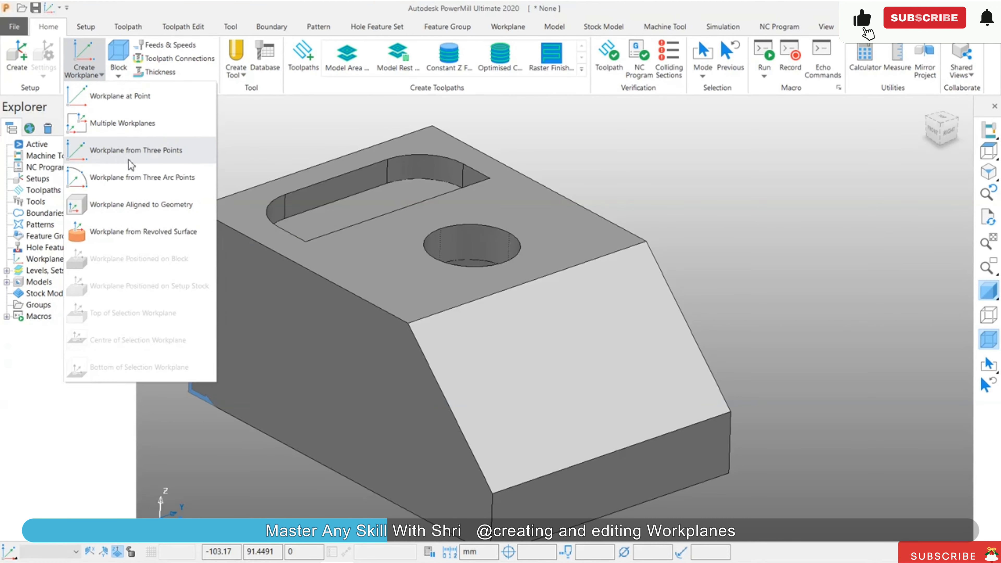
{"action": "left_click", "coordinate": [142, 160]}
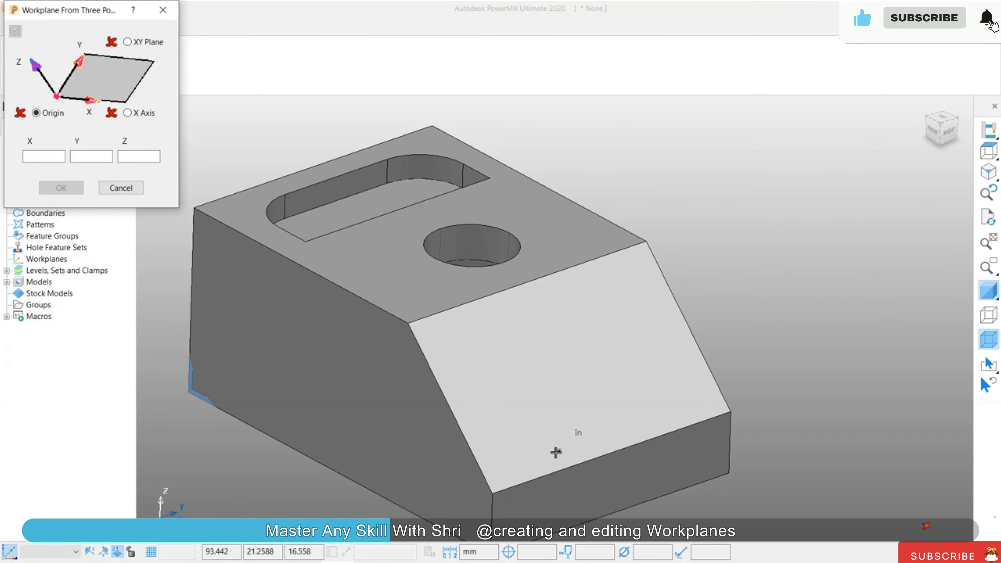
{"action": "left_click", "coordinate": [495, 493]}
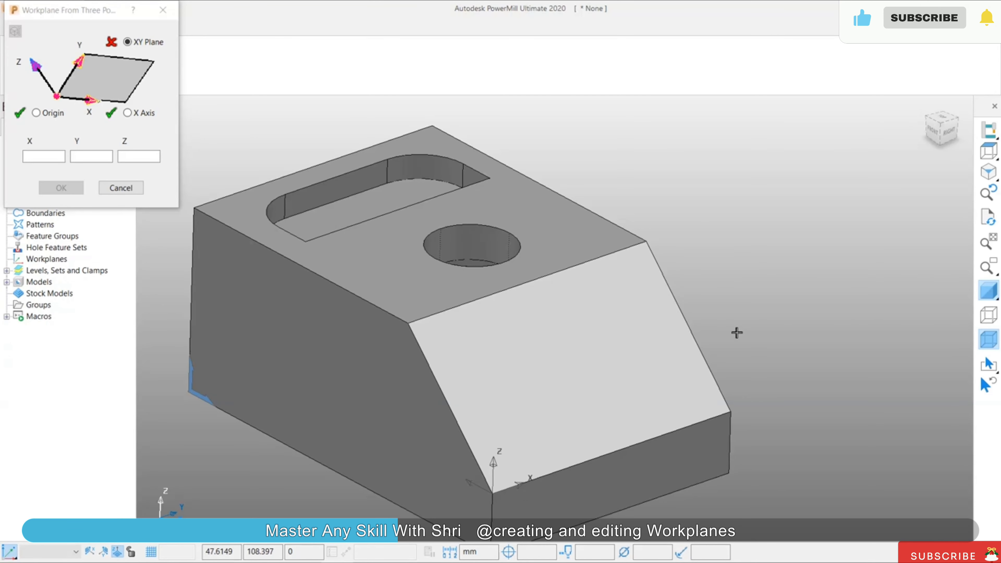
{"action": "left_click", "coordinate": [409, 325]}
{"action": "scroll", "coordinate": [709, 348], "scroll_direction": "down", "scroll_amount": 1}
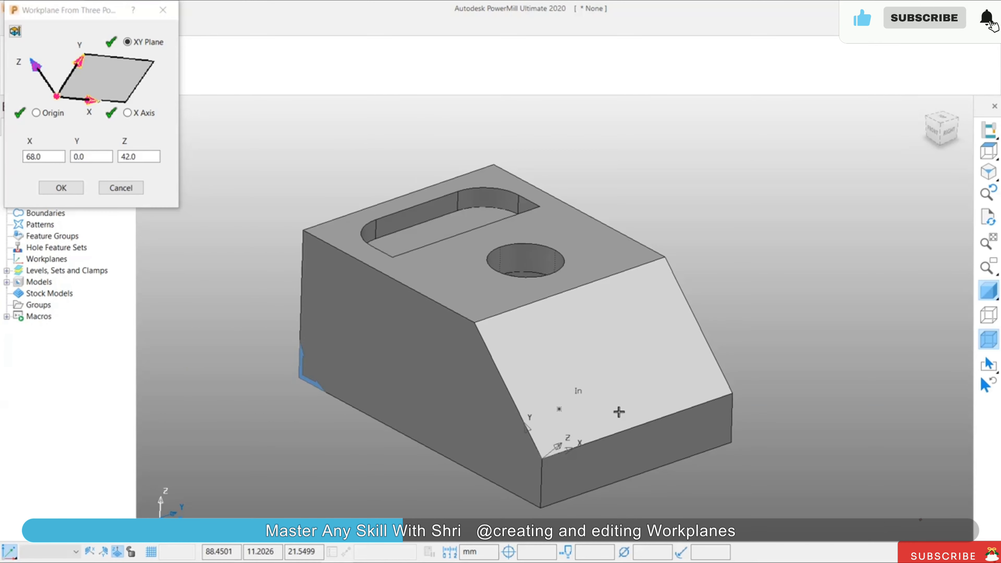
{"action": "key", "text": "Return"}
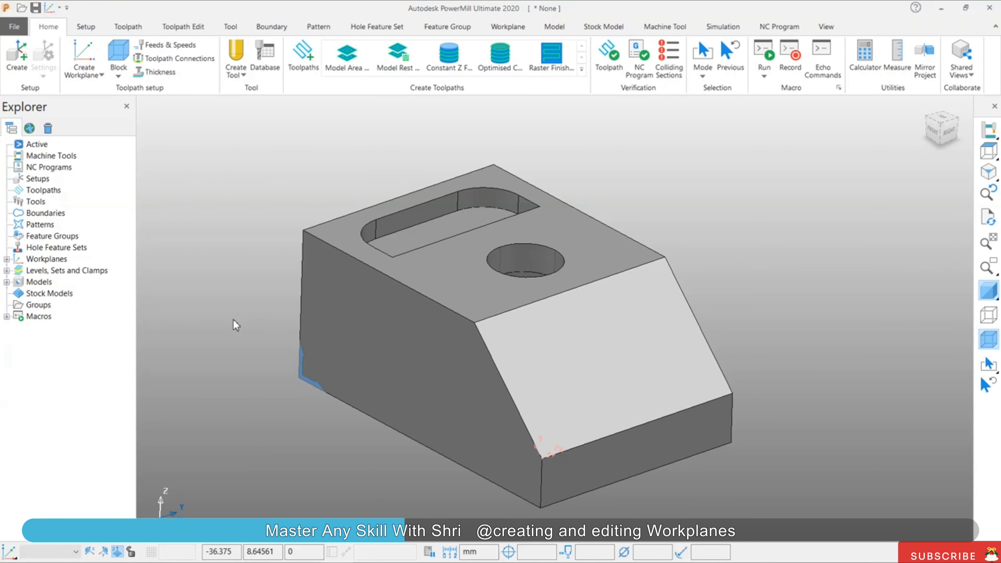
- Activate workplane 1 at the sloped face's lower corner from the graphics view
{"action": "right_click", "coordinate": [548, 459]}
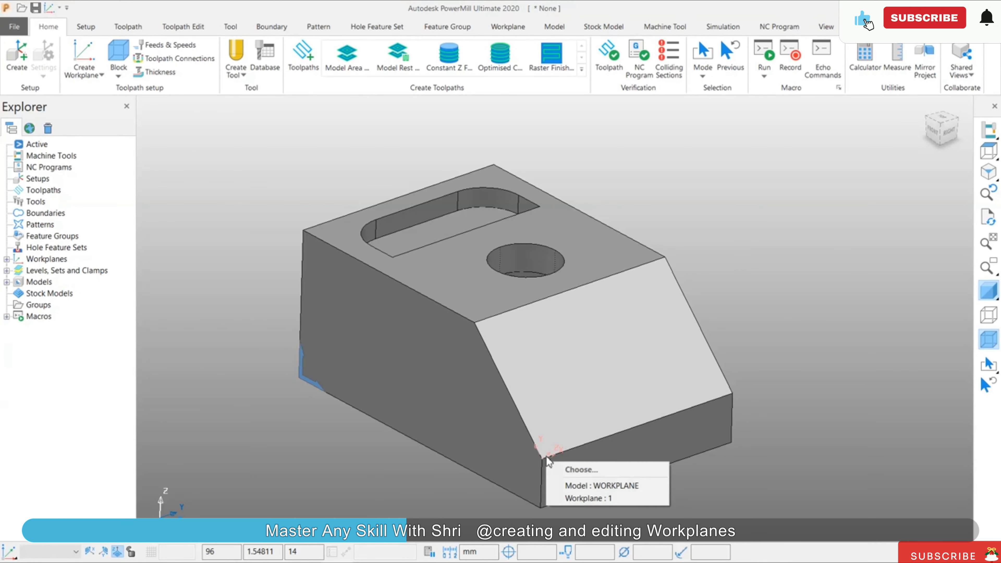
{"action": "left_click", "coordinate": [572, 498]}
{"action": "left_click", "coordinate": [615, 304]}
{"action": "middle_click_drag", "start_coordinate": [738, 358], "coordinate": [810, 335]}
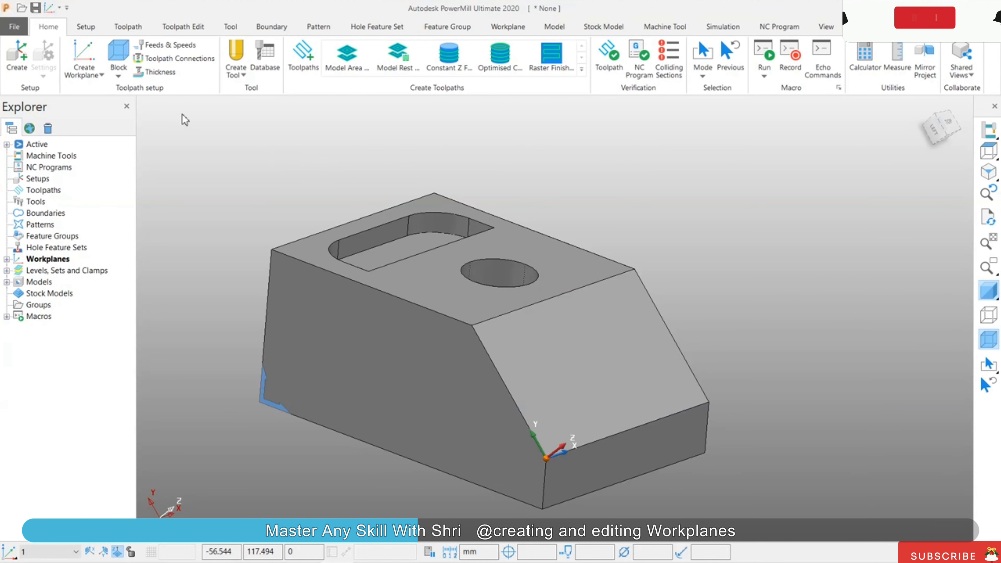
- Try to create a workplane from three arc points on the slot's rounded corner, accepting the proposed origin and leaving the command
{"action": "left_click", "coordinate": [101, 77]}
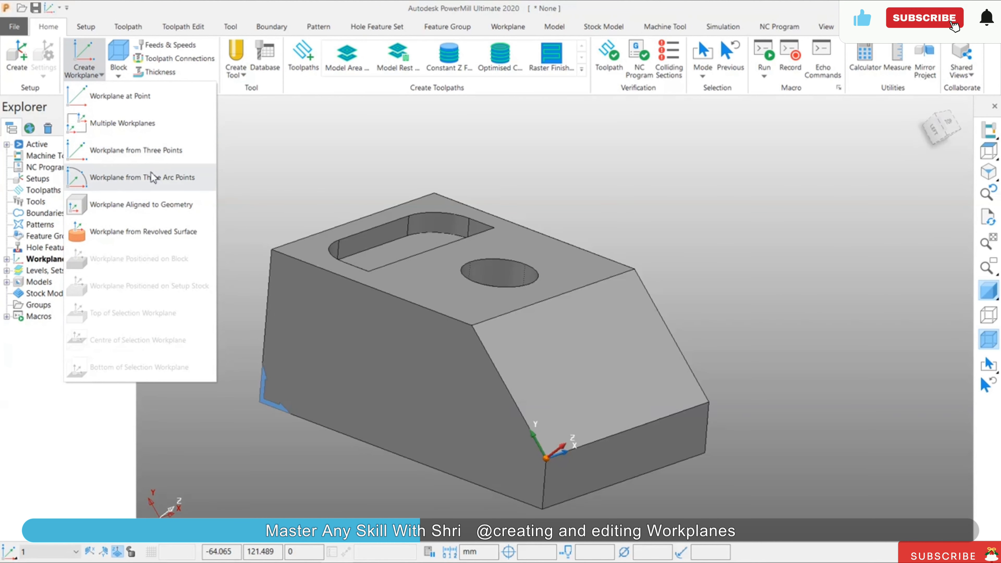
{"action": "left_click", "coordinate": [154, 186]}
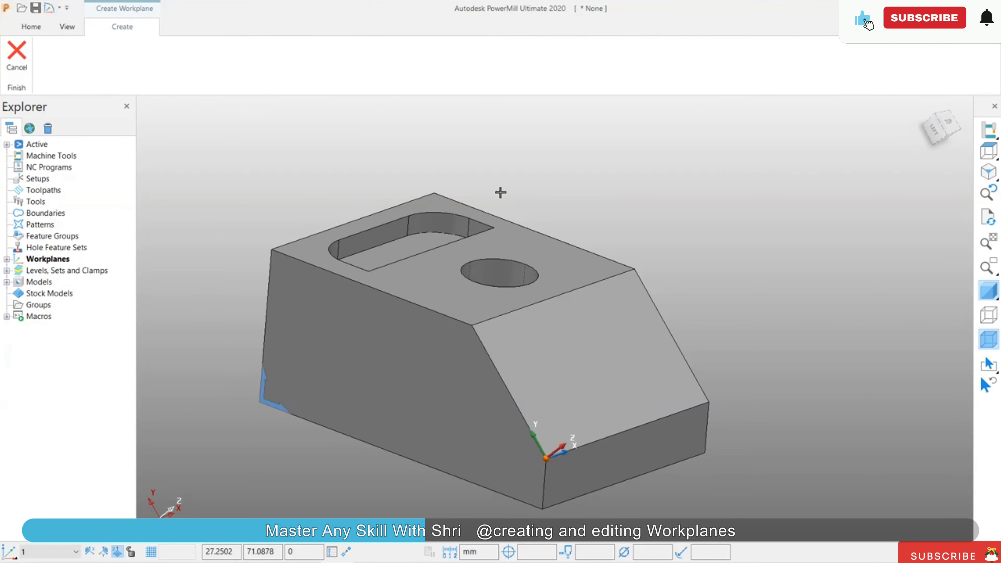
{"action": "scroll", "coordinate": [505, 190], "scroll_direction": "up", "scroll_amount": 5}
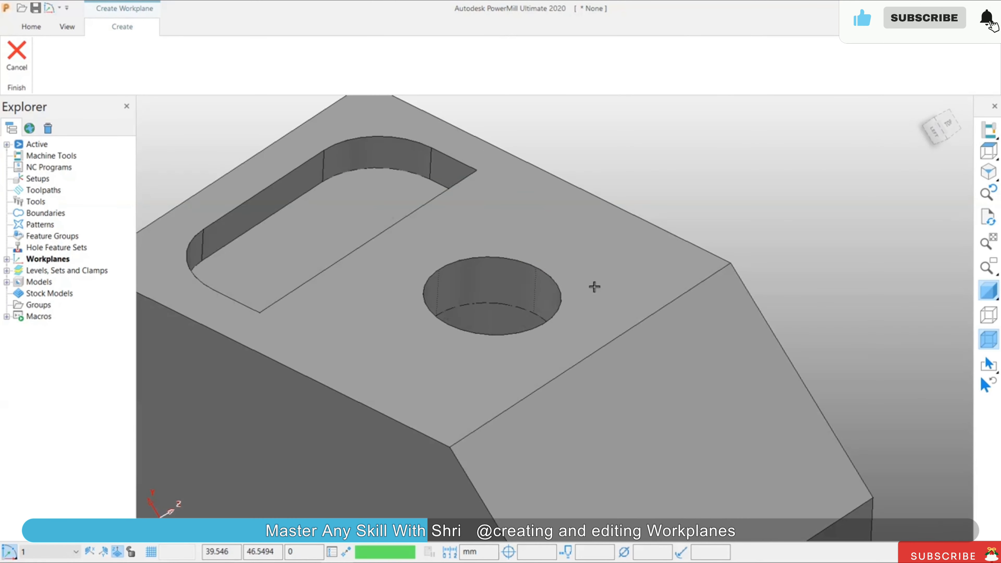
{"action": "scroll", "coordinate": [539, 268], "scroll_direction": "up", "scroll_amount": 3}
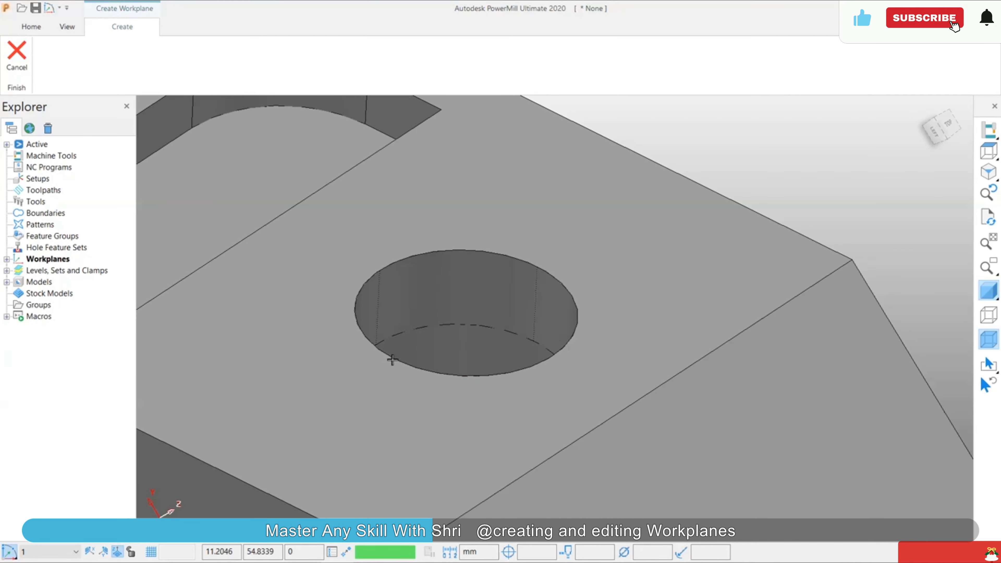
{"action": "scroll", "coordinate": [437, 315], "scroll_direction": "down", "scroll_amount": 3}
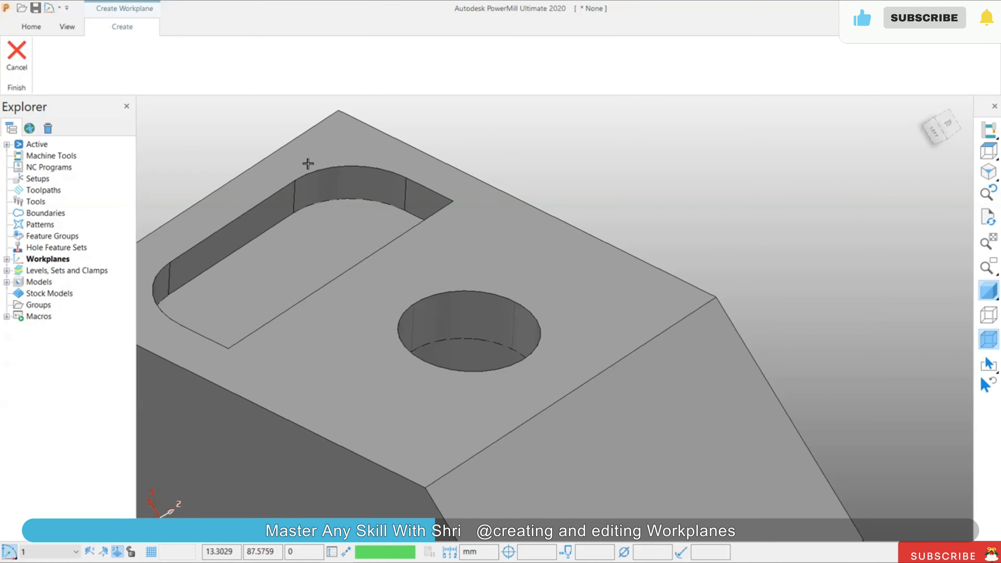
{"action": "scroll", "coordinate": [312, 170], "scroll_direction": "down", "scroll_amount": 3}
{"action": "scroll", "coordinate": [318, 193], "scroll_direction": "up", "scroll_amount": 4}
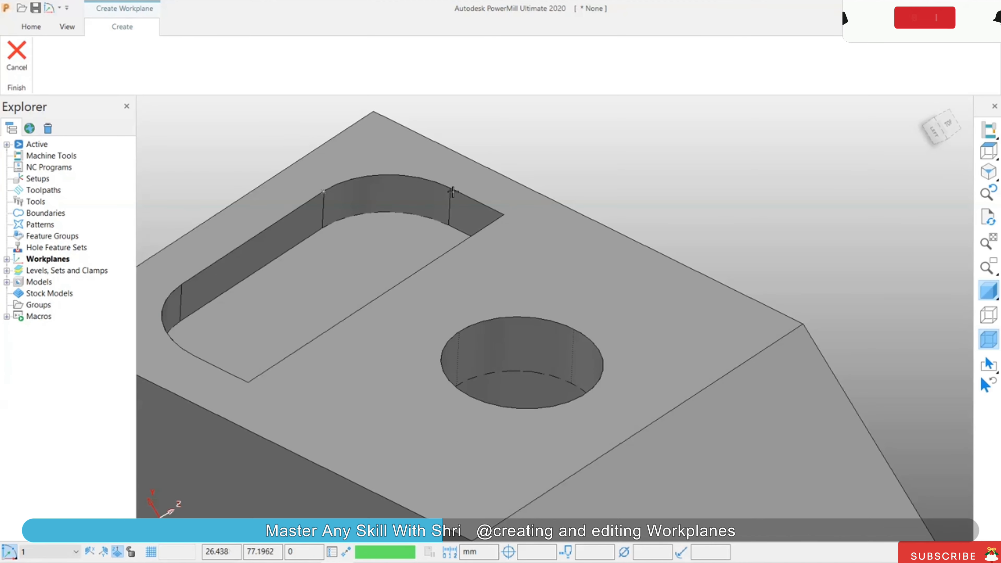
{"action": "scroll", "coordinate": [454, 194], "scroll_direction": "up", "scroll_amount": 5}
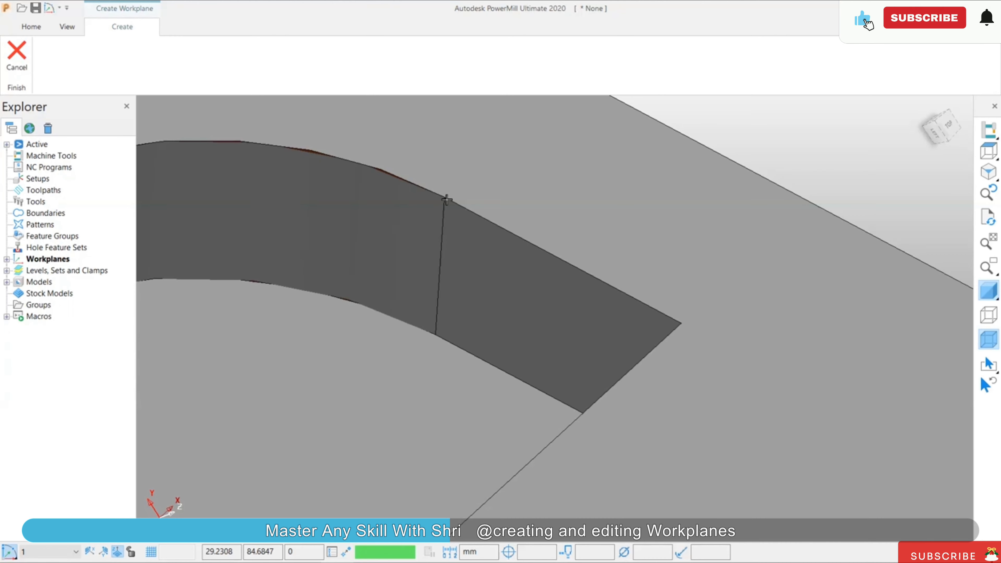
{"action": "scroll", "coordinate": [456, 221], "scroll_direction": "down", "scroll_amount": 5}
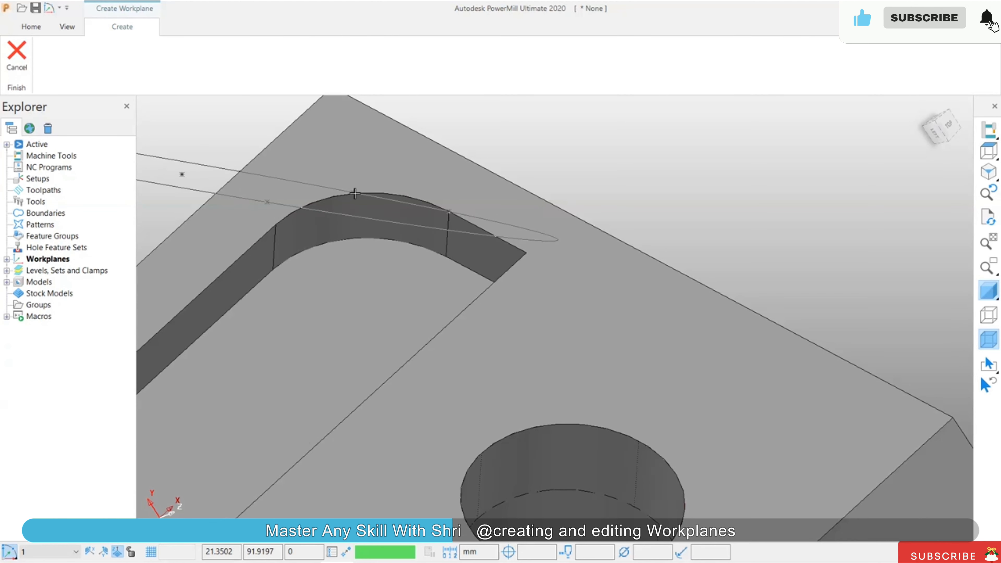
{"action": "left_click", "coordinate": [355, 194]}
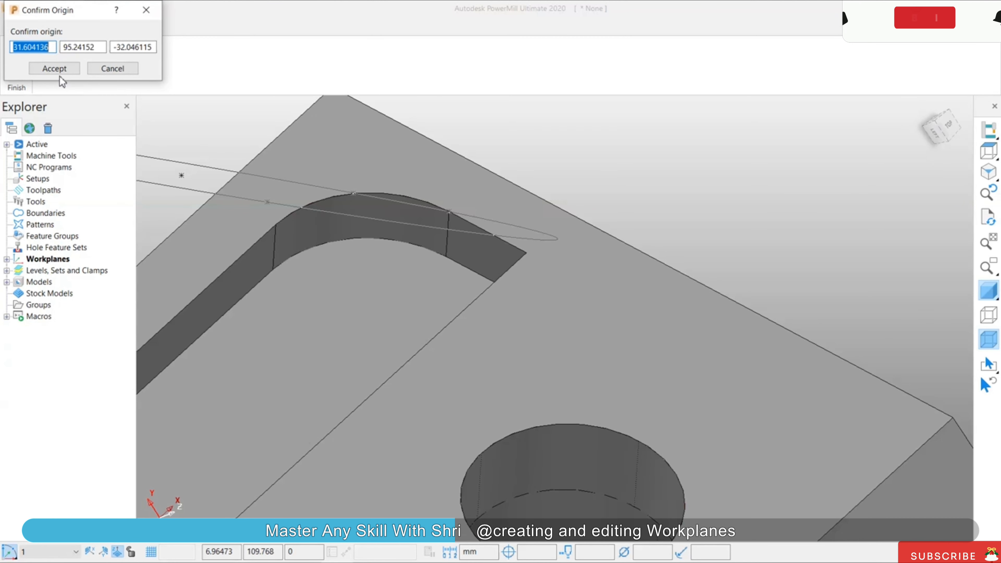
{"action": "left_click", "coordinate": [63, 70]}
{"action": "scroll", "coordinate": [377, 285], "scroll_direction": "down", "scroll_amount": 5}
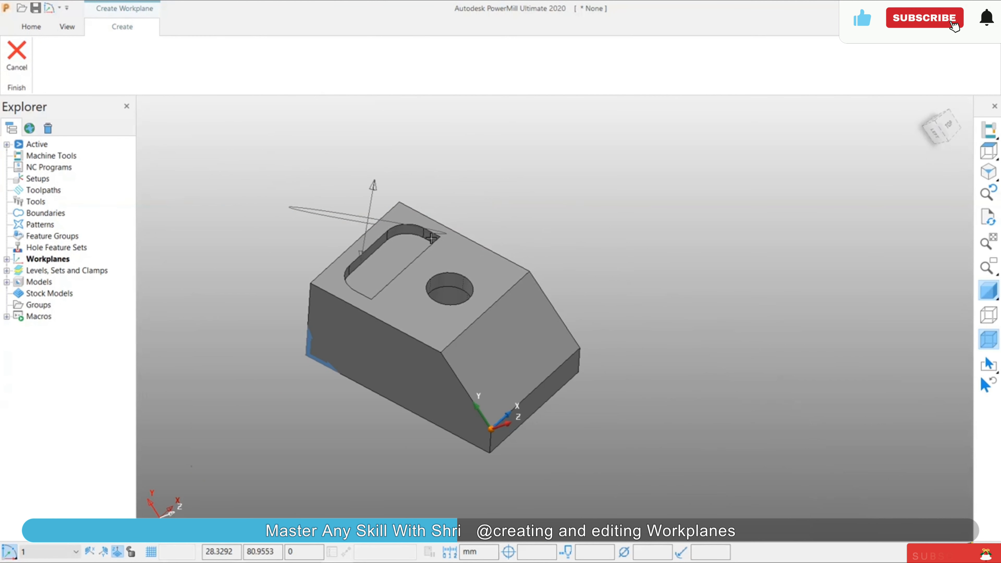
{"action": "middle_click_drag", "start_coordinate": [377, 286], "coordinate": [345, 262]}
{"action": "left_click", "coordinate": [16, 59]}
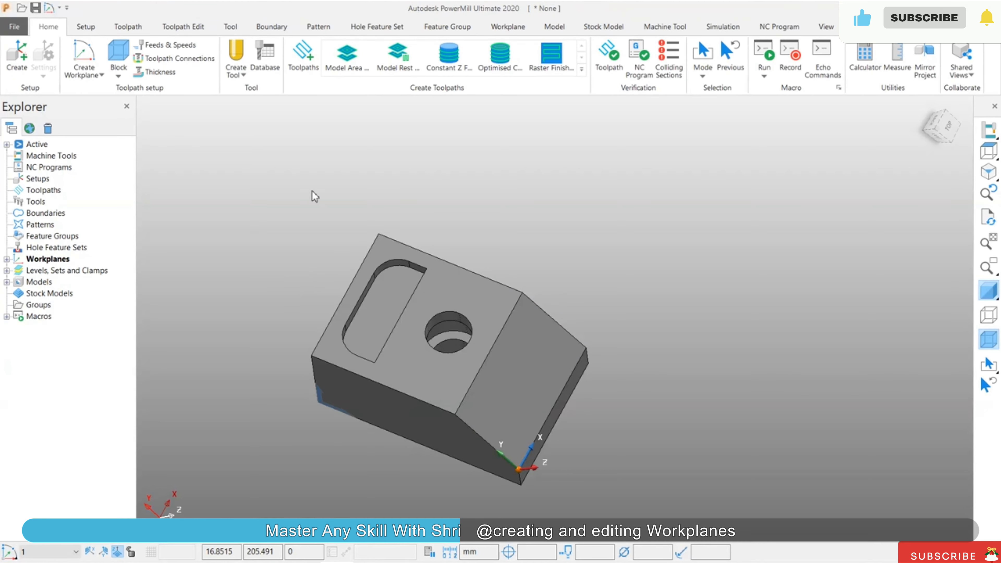
{"action": "middle_click_drag", "start_coordinate": [384, 232], "coordinate": [438, 134]}
{"action": "scroll", "coordinate": [386, 258], "scroll_direction": "up", "scroll_amount": 5}
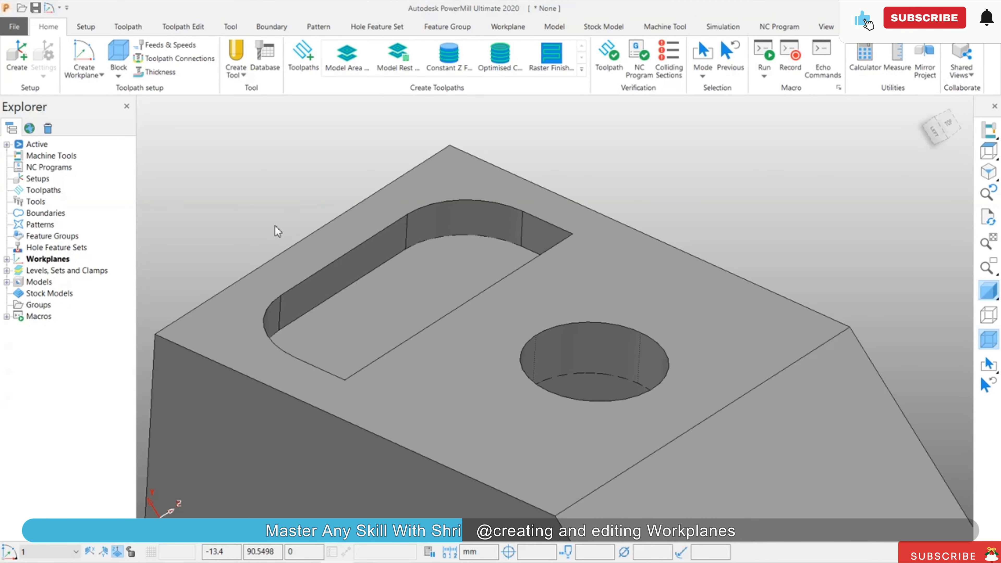
{"action": "left_click", "coordinate": [84, 55]}
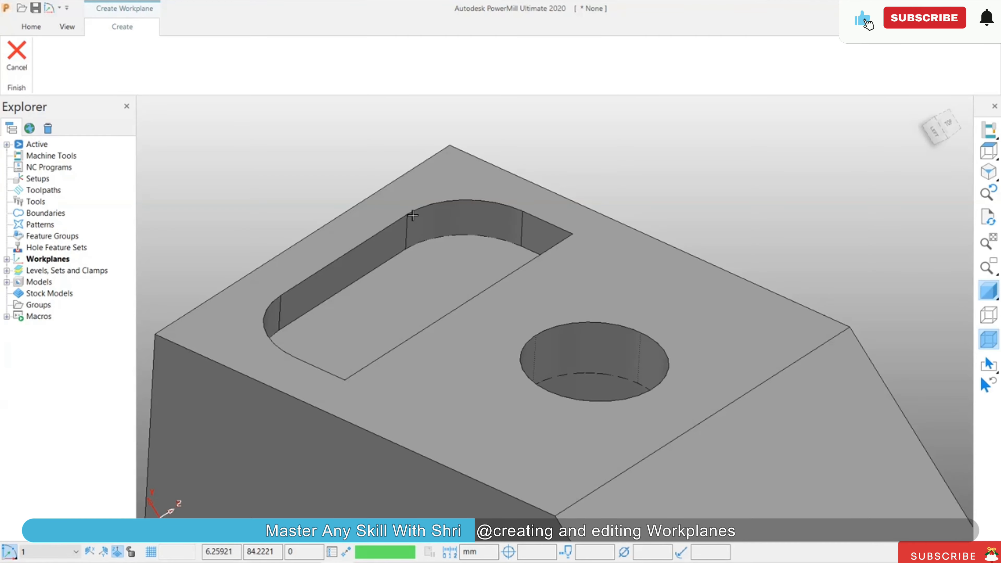
{"action": "left_click", "coordinate": [16, 54]}
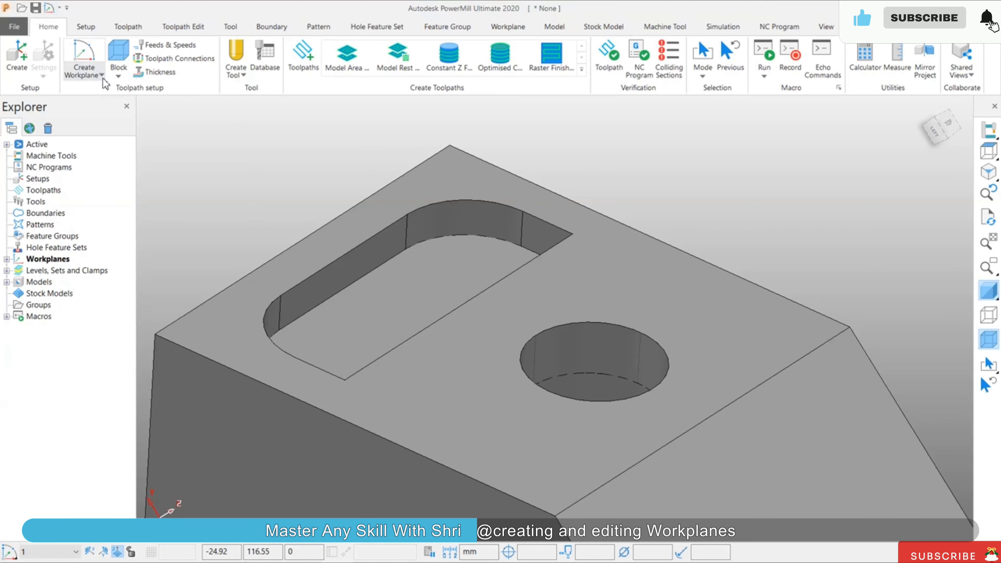
{"action": "left_click", "coordinate": [83, 63]}
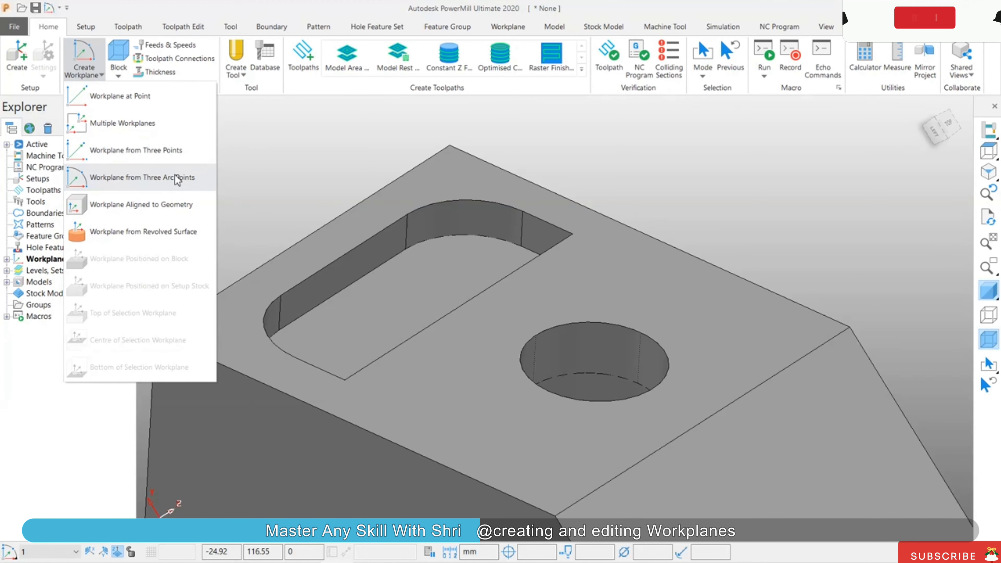
{"action": "left_click", "coordinate": [184, 177]}
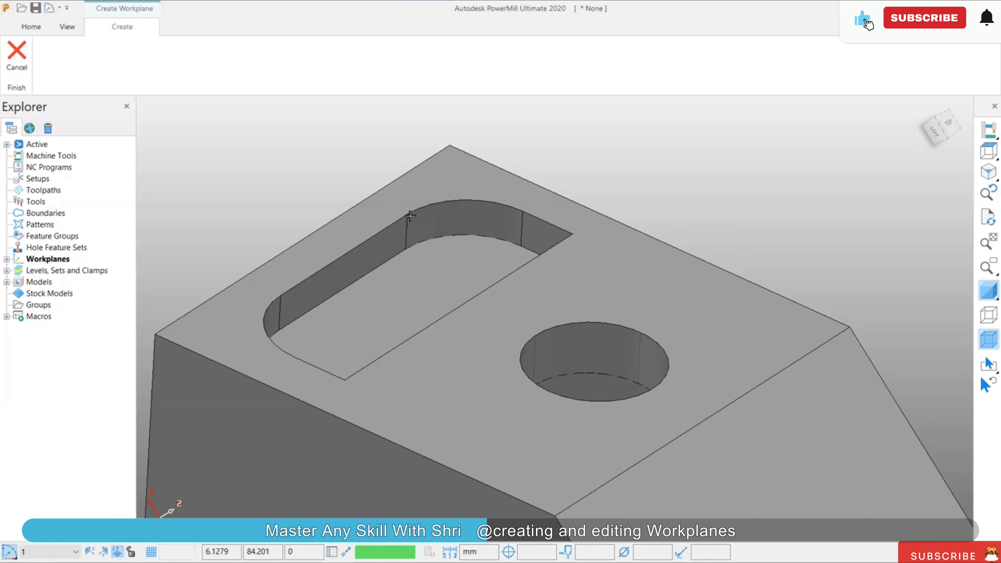
{"action": "left_click", "coordinate": [24, 59]}
- Create another workplane from the selected model geometry, aligned with the active workplane 1
{"action": "left_click", "coordinate": [101, 75]}
{"action": "scroll", "coordinate": [401, 172], "scroll_direction": "down", "scroll_amount": 3}
{"action": "middle_click_drag", "start_coordinate": [402, 172], "coordinate": [496, 217]}
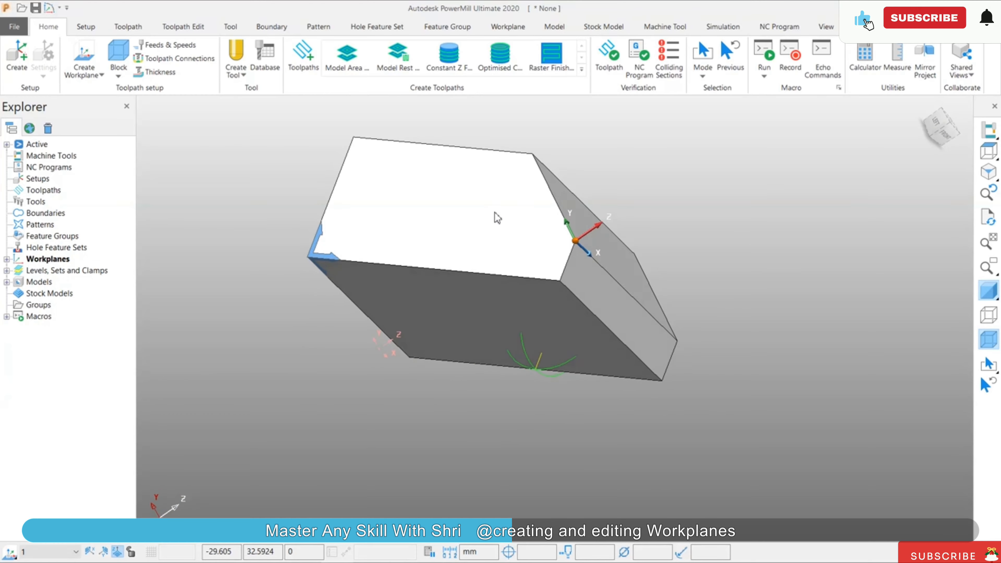
- Activate workplane 2 below the block from the graphics view
{"action": "middle_click_drag", "start_coordinate": [418, 385], "coordinate": [443, 192]}
{"action": "right_click", "coordinate": [441, 187]}
{"action": "left_click", "coordinate": [427, 315]}
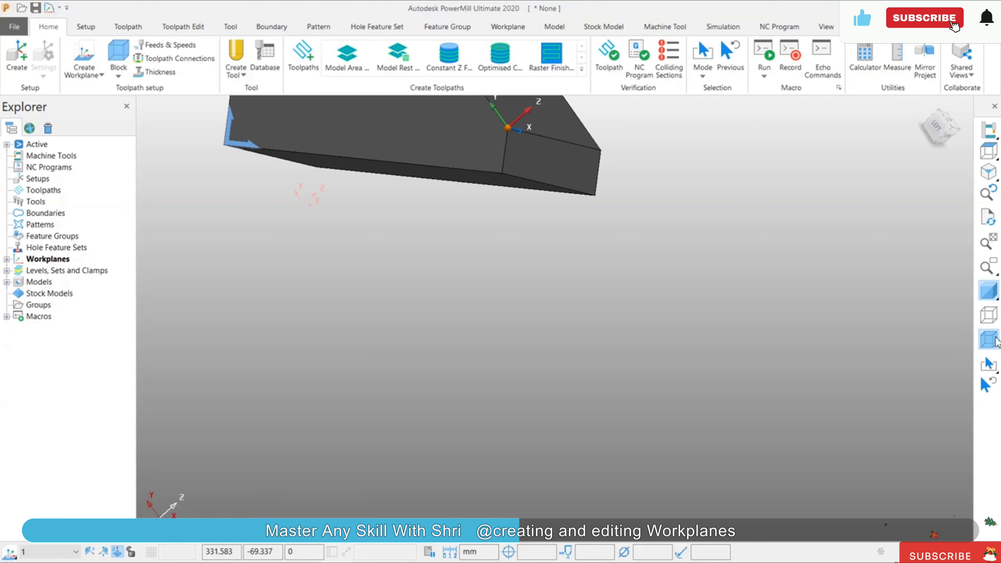
{"action": "right_click", "coordinate": [314, 206]}
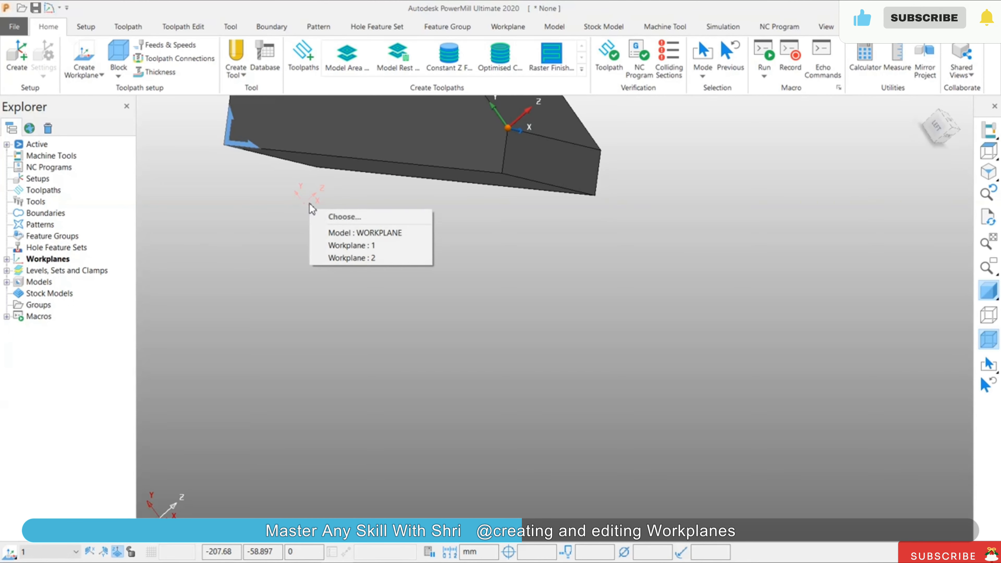
{"action": "left_click", "coordinate": [335, 258]}
{"action": "left_click", "coordinate": [336, 261]}
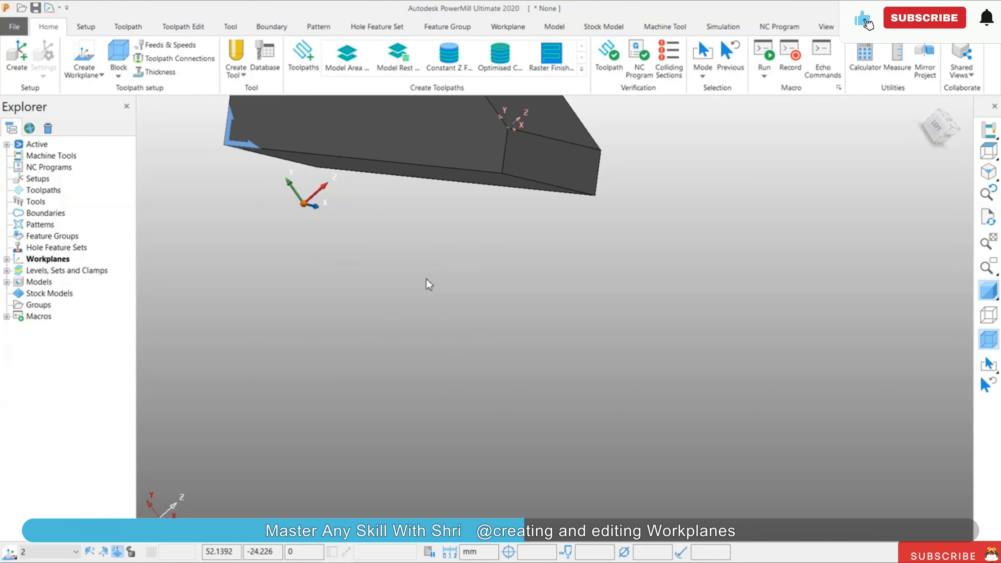
{"action": "middle_click_drag", "start_coordinate": [424, 282], "coordinate": [428, 261]}
{"action": "middle_click_drag", "start_coordinate": [498, 133], "coordinate": [422, 237]}
- Delete all workplanes and return the block to an isometric view
{"action": "double_click", "coordinate": [47, 258]}
{"action": "right_click", "coordinate": [47, 258]}
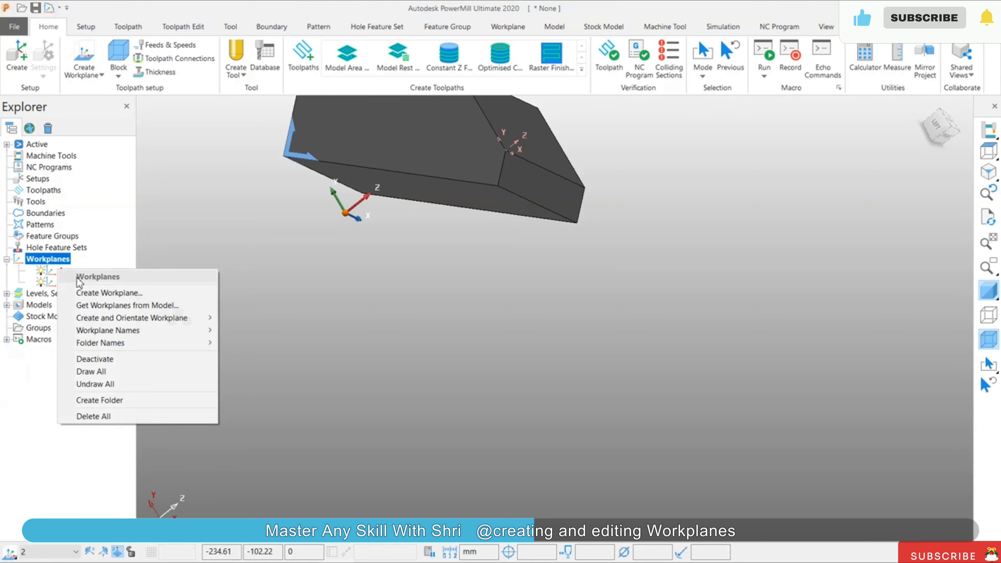
{"action": "left_click", "coordinate": [92, 416]}
{"action": "left_click", "coordinate": [988, 172]}
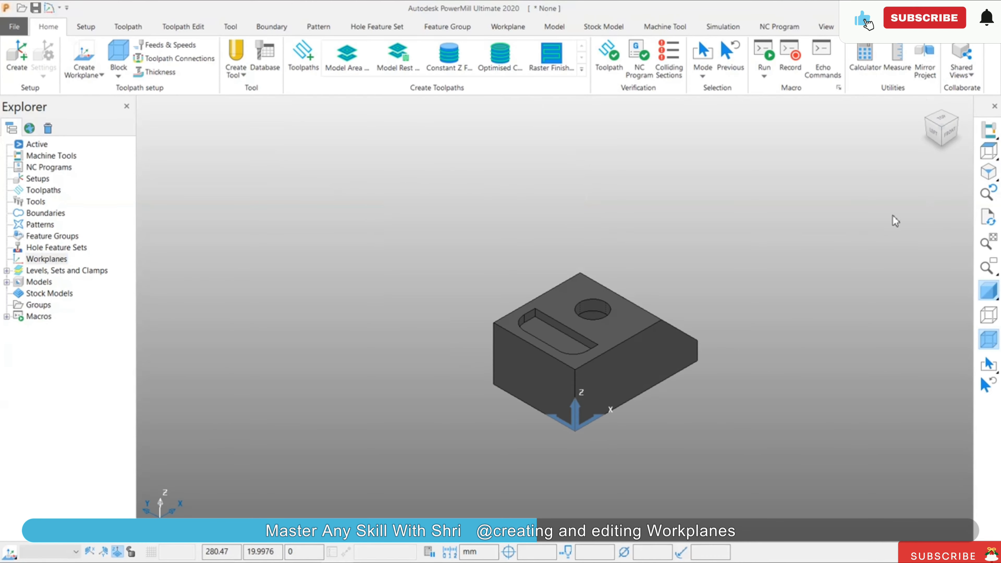
- Turn off Draw Transform to hide the global transform axes at the block's corner
{"action": "right_click", "coordinate": [319, 251]}
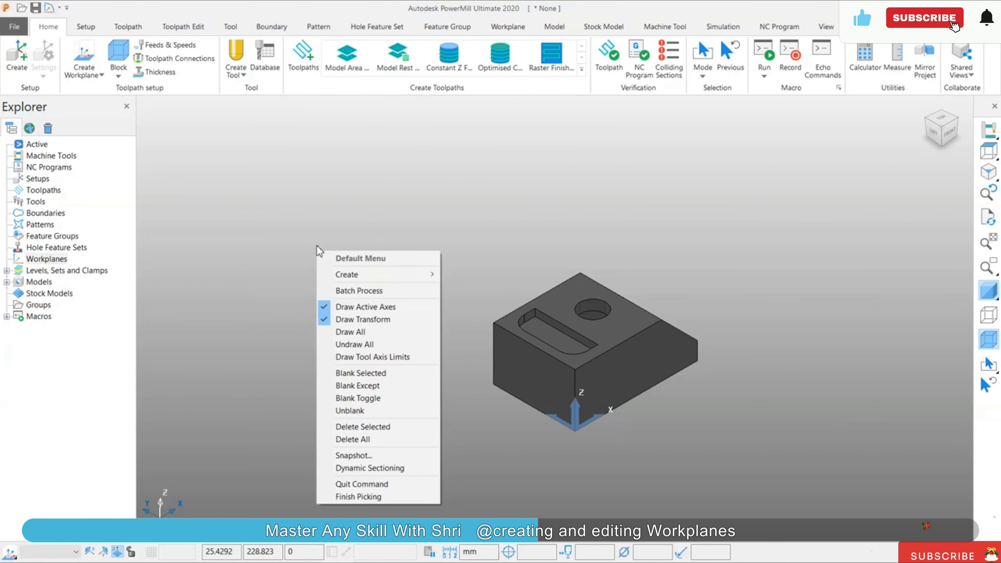
{"action": "left_click", "coordinate": [351, 321]}
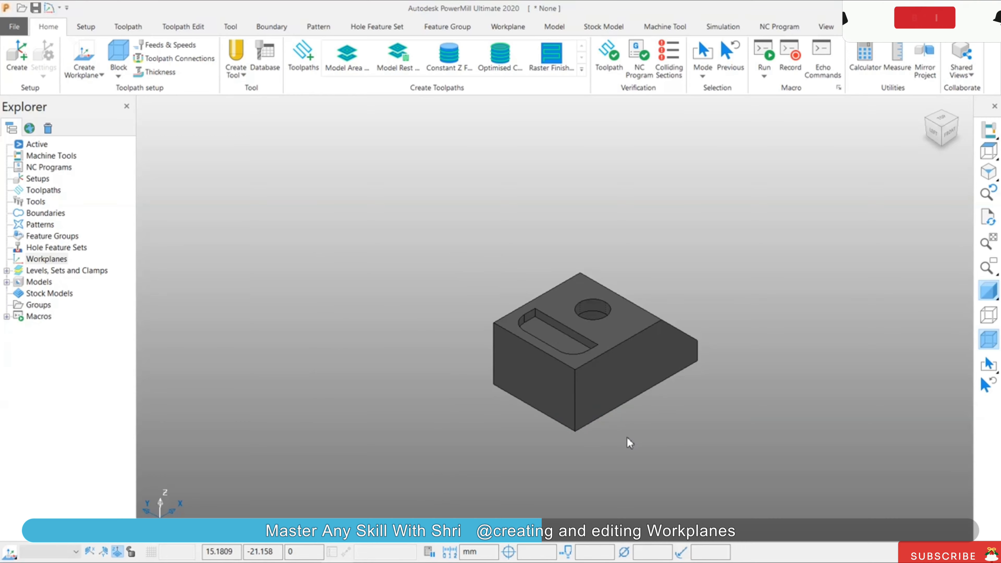
{"action": "scroll", "coordinate": [655, 396], "scroll_direction": "up", "scroll_amount": 4}
{"action": "scroll", "coordinate": [654, 396], "scroll_direction": "down", "scroll_amount": 2}
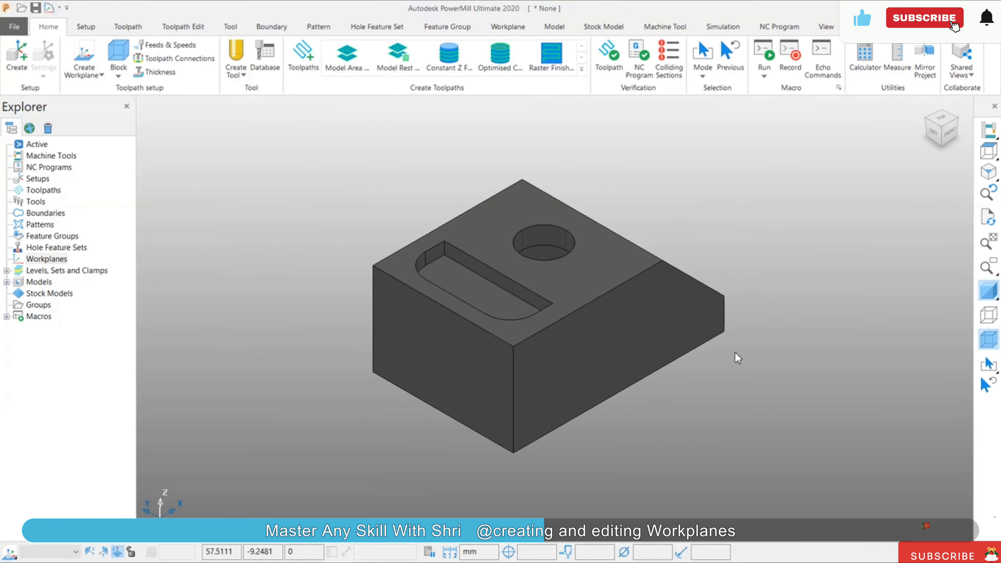
- Select the whole block and create a Top of Selection workplane
{"action": "left_click_drag", "start_coordinate": [825, 123], "coordinate": [285, 509]}
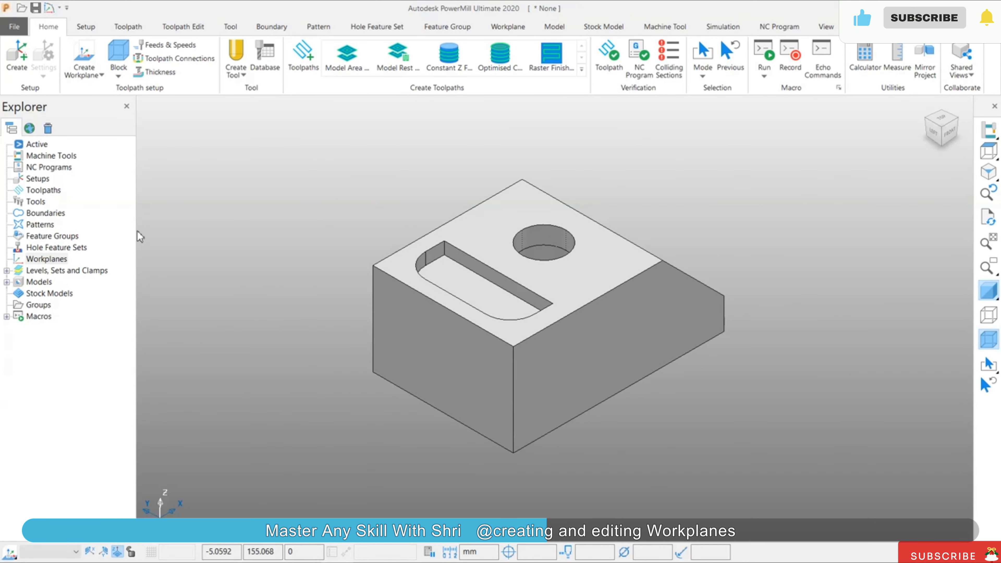
{"action": "left_click", "coordinate": [84, 71]}
{"action": "left_click", "coordinate": [133, 313]}
- Create a Centre of Selection workplane for the block and display the model as wireframe without shading
{"action": "left_click", "coordinate": [84, 71]}
{"action": "left_click", "coordinate": [138, 340]}
{"action": "left_click", "coordinate": [989, 315]}
{"action": "left_click", "coordinate": [989, 290]}
{"action": "middle_click_drag", "start_coordinate": [670, 355], "coordinate": [731, 336]}
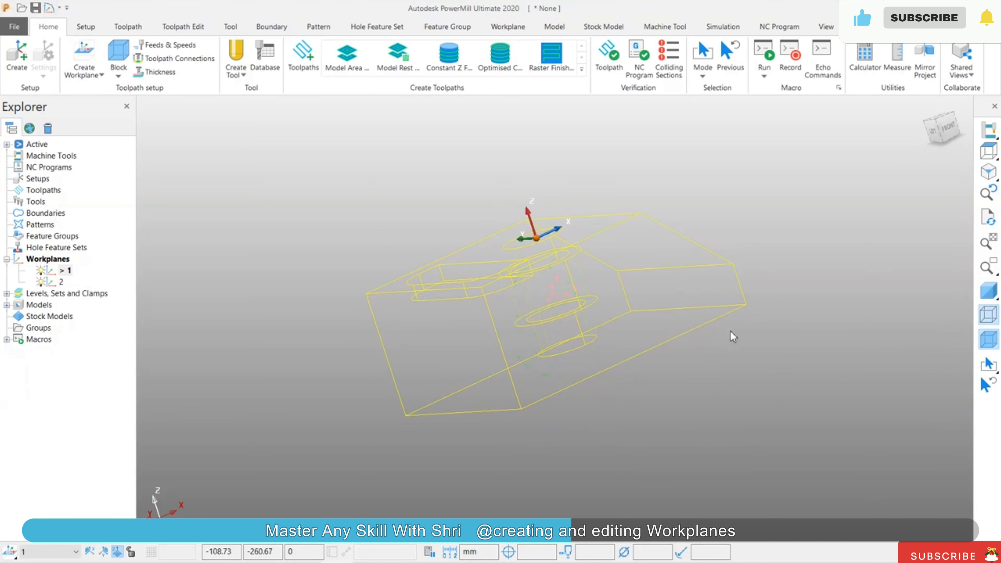
- Activate workplane 2 at the centre of the block
{"action": "right_click", "coordinate": [46, 281]}
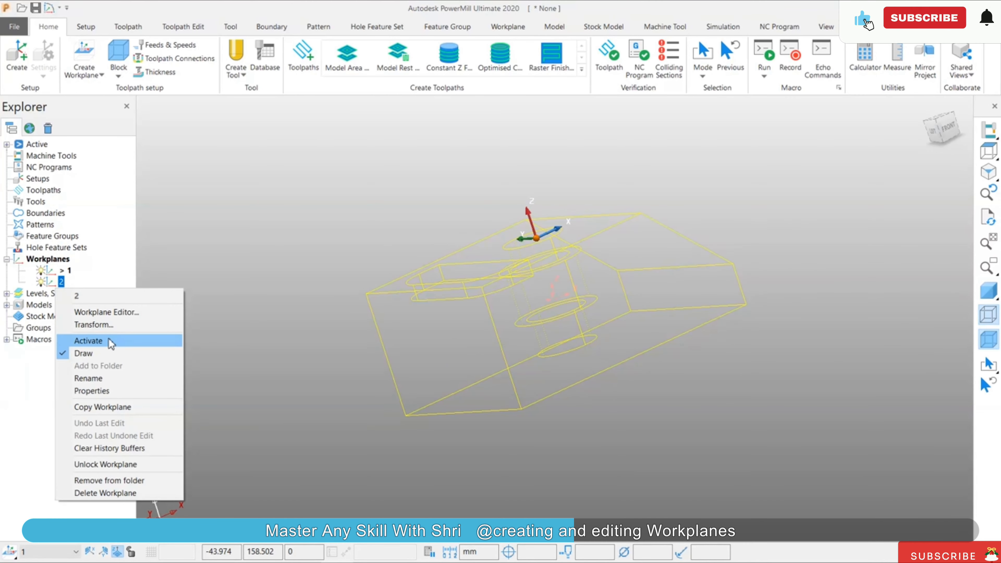
{"action": "left_click", "coordinate": [140, 340]}
{"action": "middle_click_drag", "start_coordinate": [704, 281], "coordinate": [781, 361]}
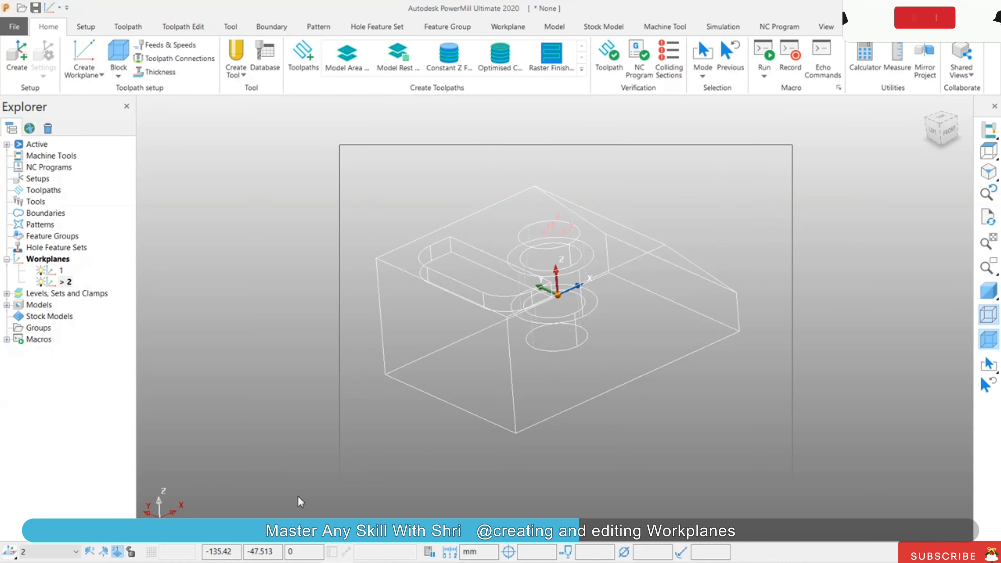
- Create a Bottom of Selection workplane for the whole block and activate it
{"action": "left_click", "coordinate": [101, 71]}
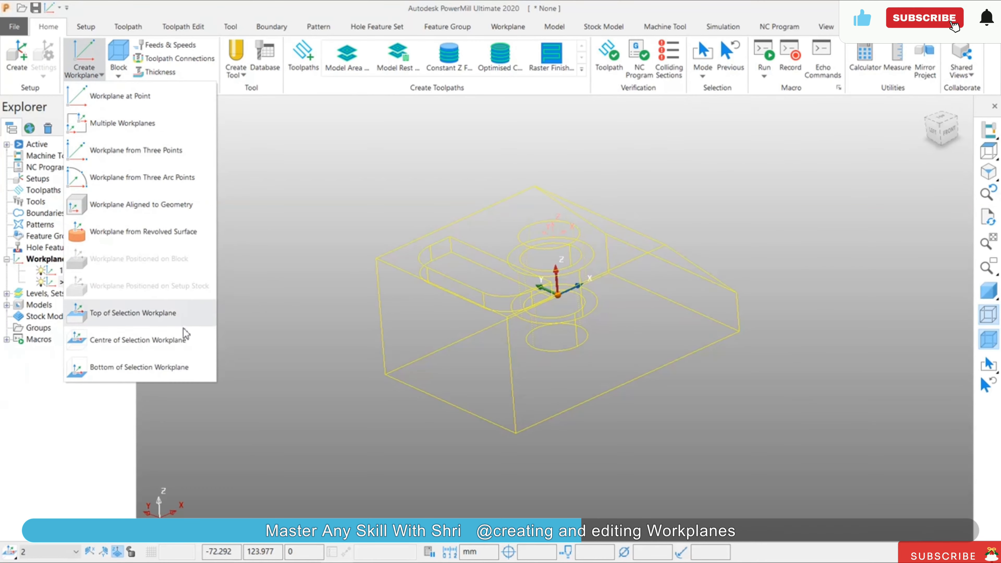
{"action": "left_click", "coordinate": [189, 371]}
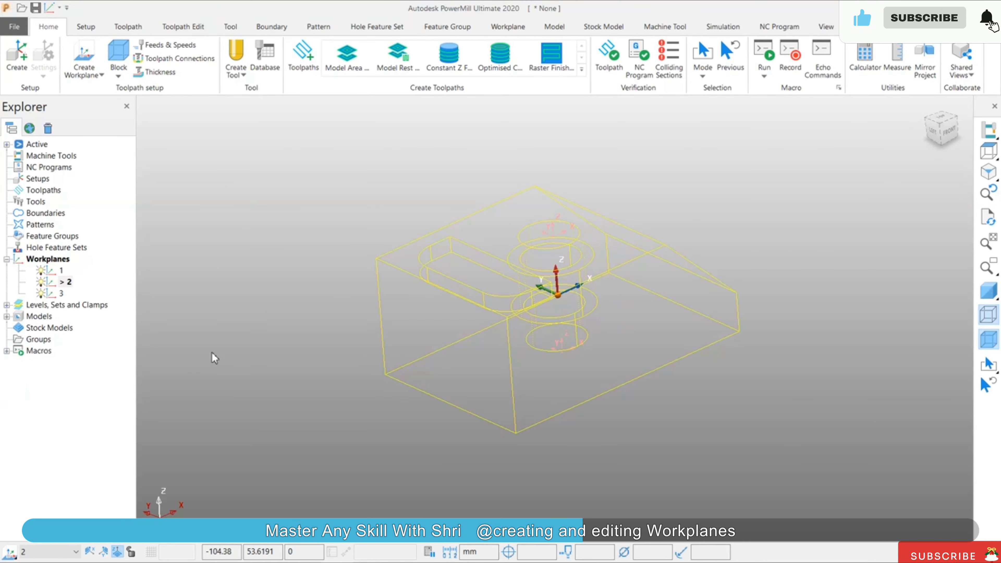
{"action": "right_click", "coordinate": [53, 296]}
{"action": "left_click", "coordinate": [99, 351]}
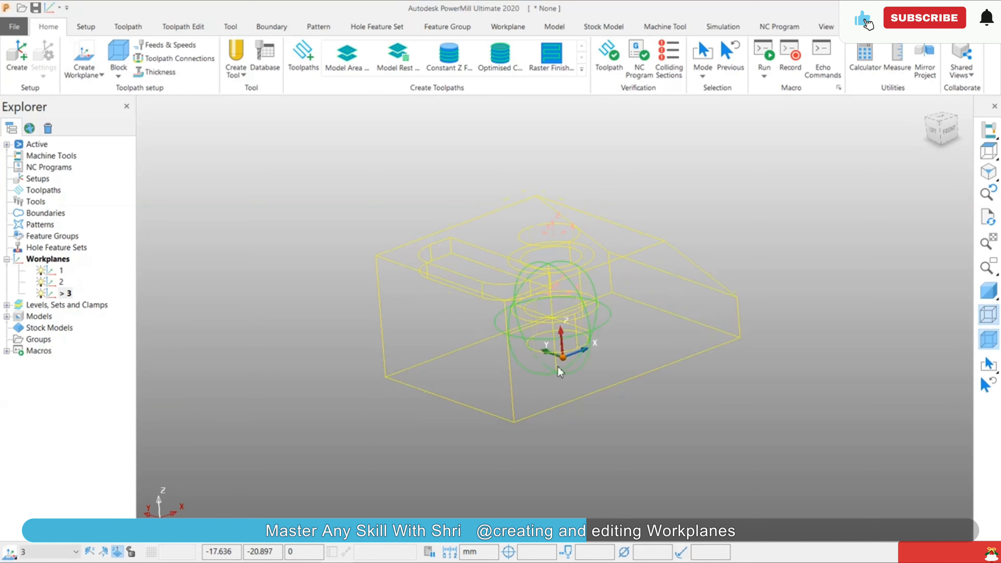
{"action": "middle_click_drag", "start_coordinate": [560, 370], "coordinate": [362, 375]}
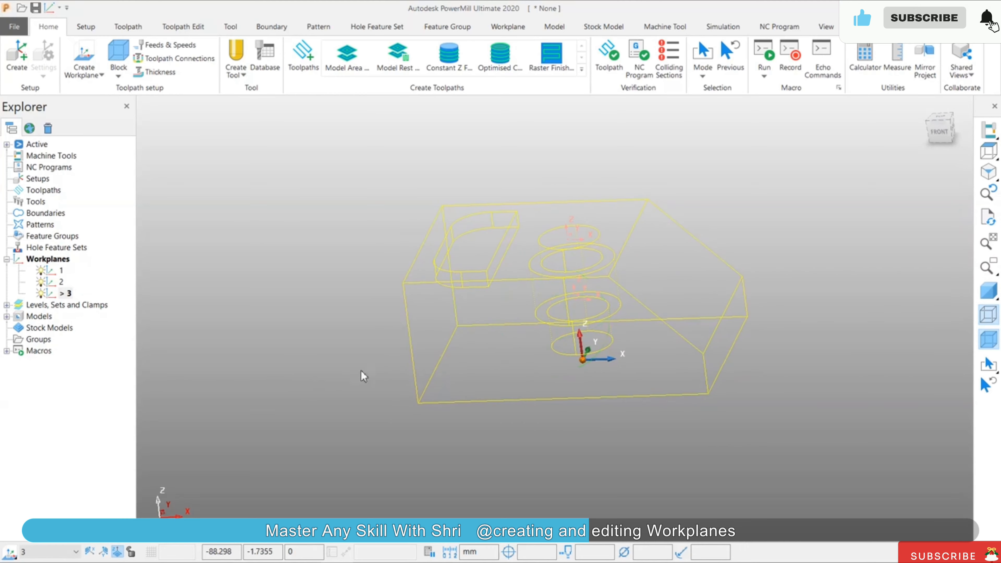
- Clear the selection and display the block shaded without the wireframe
{"action": "left_click", "coordinate": [348, 371]}
{"action": "left_click", "coordinate": [996, 292]}
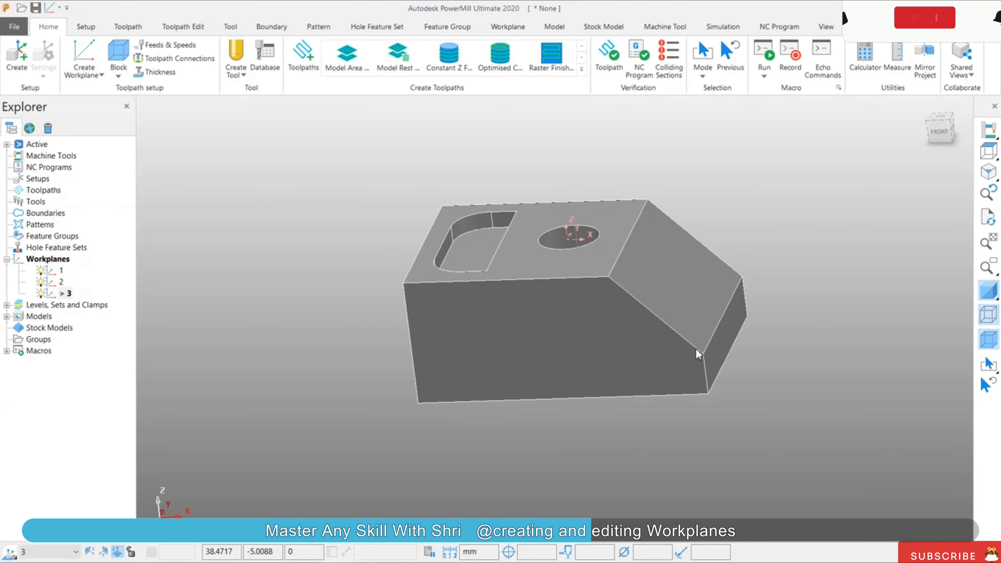
{"action": "mouse_move", "coordinate": [697, 351]}
{"action": "middle_mouse_down"}
{"action": "mouse_move", "coordinate": [728, 208]}
{"action": "mouse_move", "coordinate": [860, 354]}
{"action": "middle_mouse_up"}
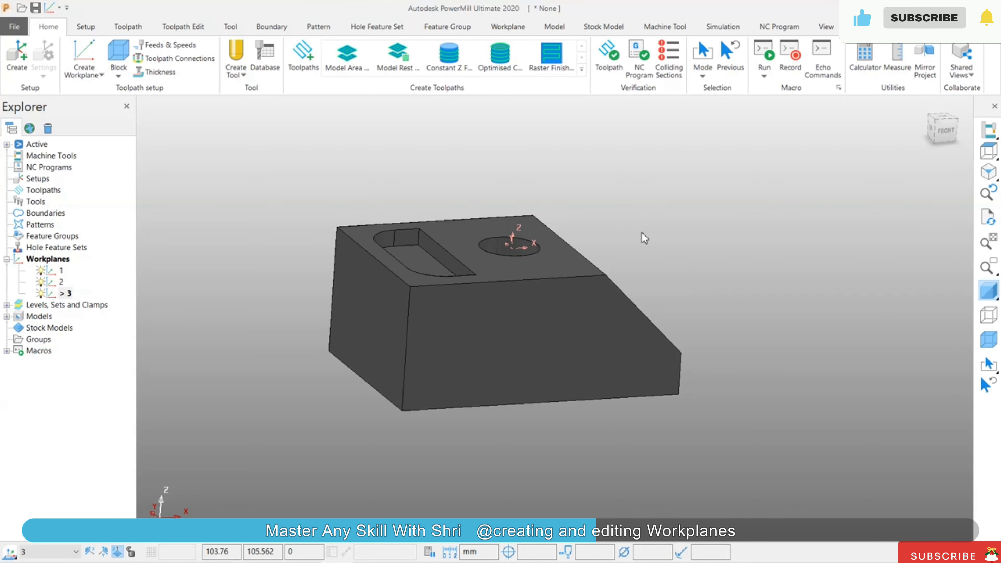
{"action": "middle_click_drag", "start_coordinate": [645, 238], "coordinate": [583, 308]}
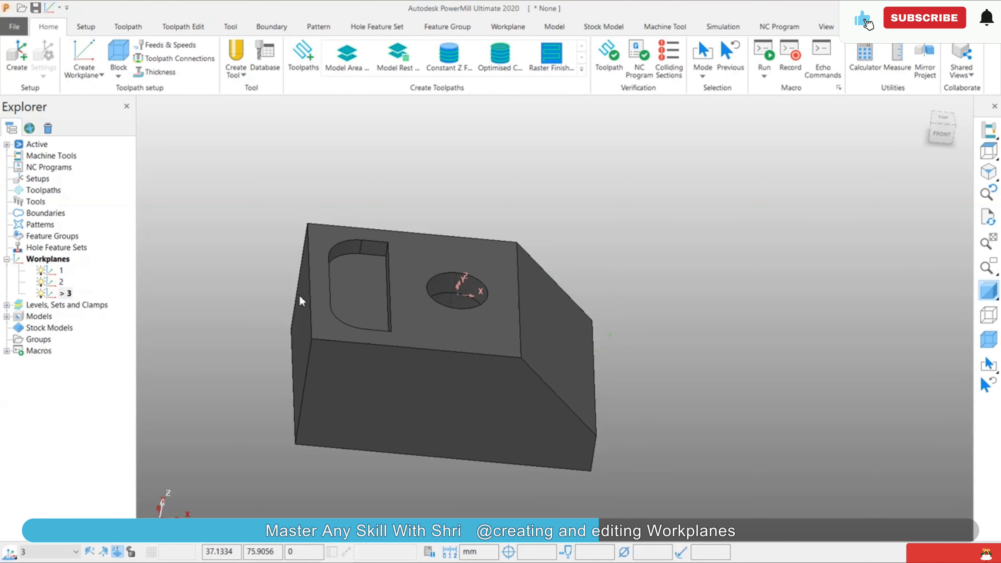
- Delete workplanes 3 and 2, activate workplane 1 on the top face and return to an isometric view
{"action": "left_click", "coordinate": [59, 292]}
{"action": "left_click", "coordinate": [59, 282], "text": "ctrl"}
{"action": "key", "text": "Delete"}
{"action": "double_click", "coordinate": [59, 271]}
{"action": "left_click", "coordinate": [988, 172]}
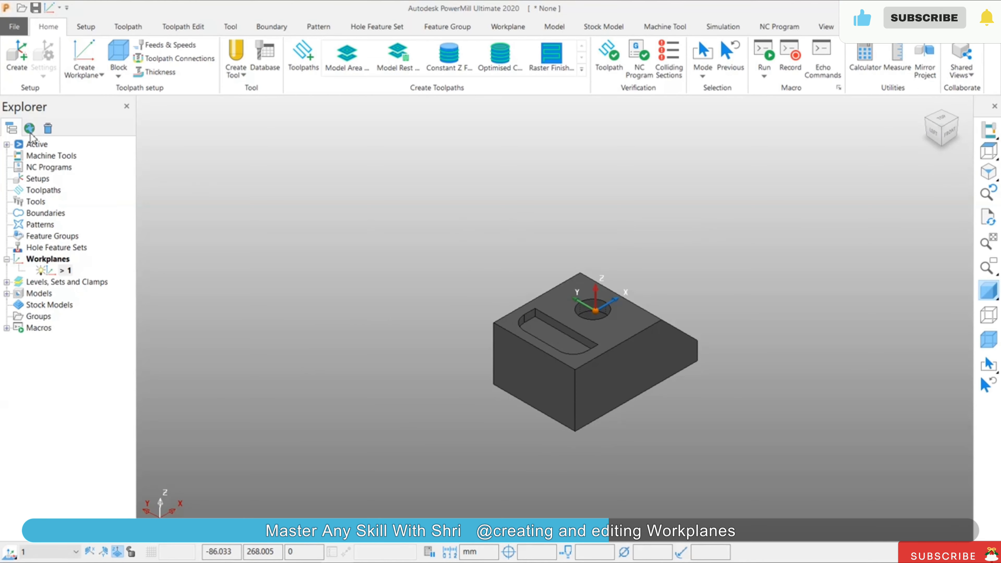
{"action": "left_click", "coordinate": [98, 77]}
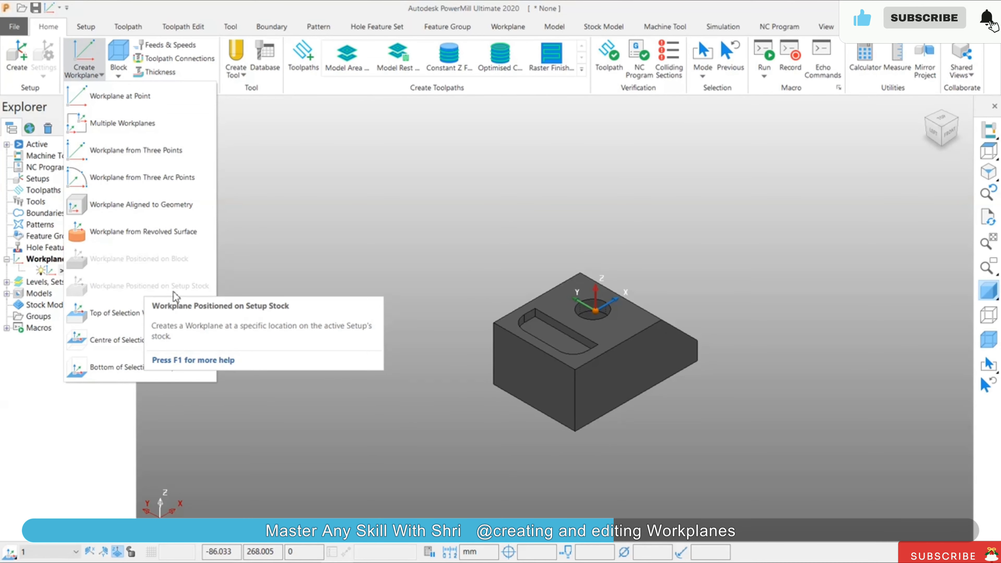
{"action": "left_click", "coordinate": [312, 286]}
{"action": "scroll", "coordinate": [694, 398], "scroll_direction": "down", "scroll_amount": 2}
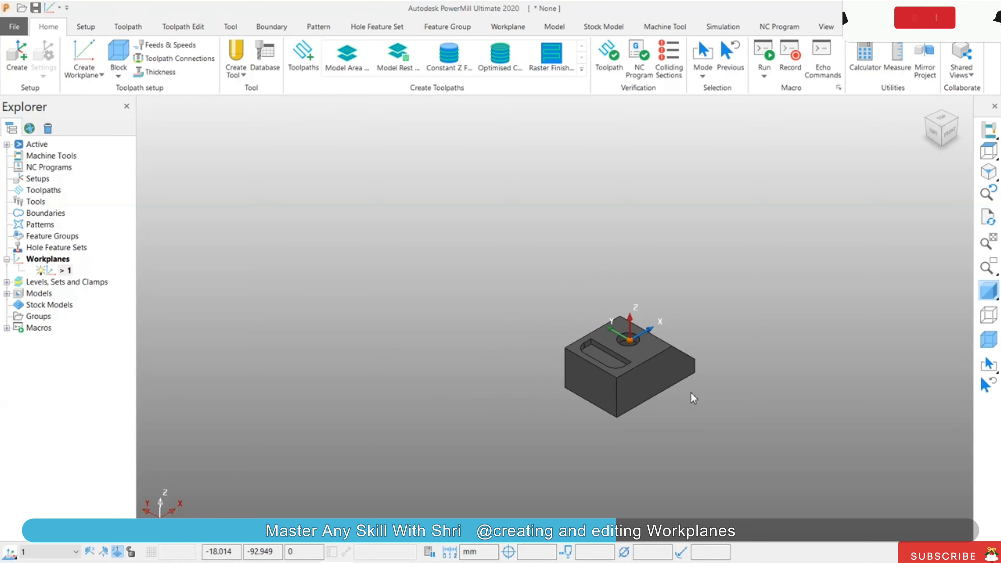
{"action": "scroll", "coordinate": [694, 398], "scroll_direction": "up", "scroll_amount": 1}
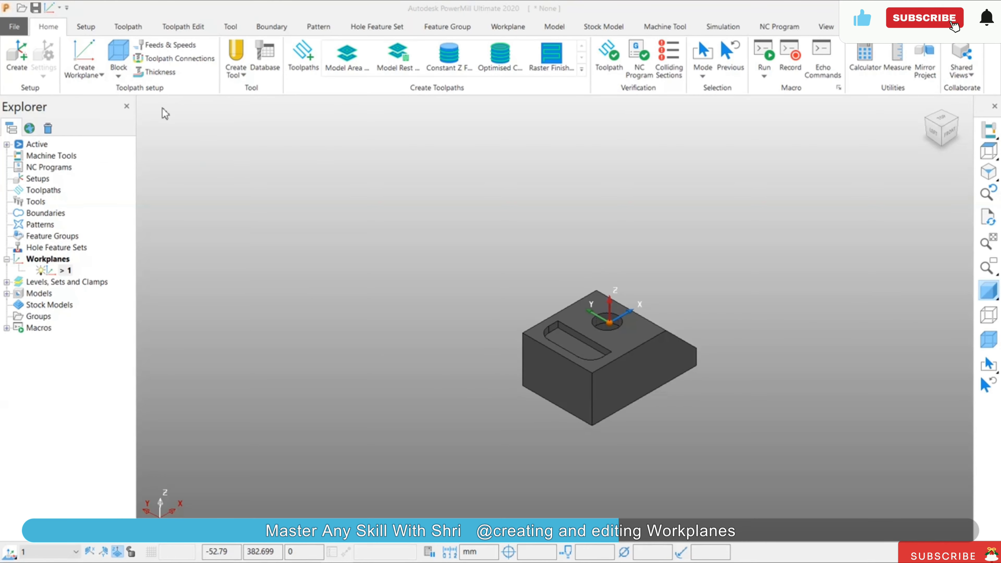
- Calculate a Box block in the Active Workplane coordinate system, turn on its drawing, accept it and toggle the block display
{"action": "left_click", "coordinate": [217, 337]}
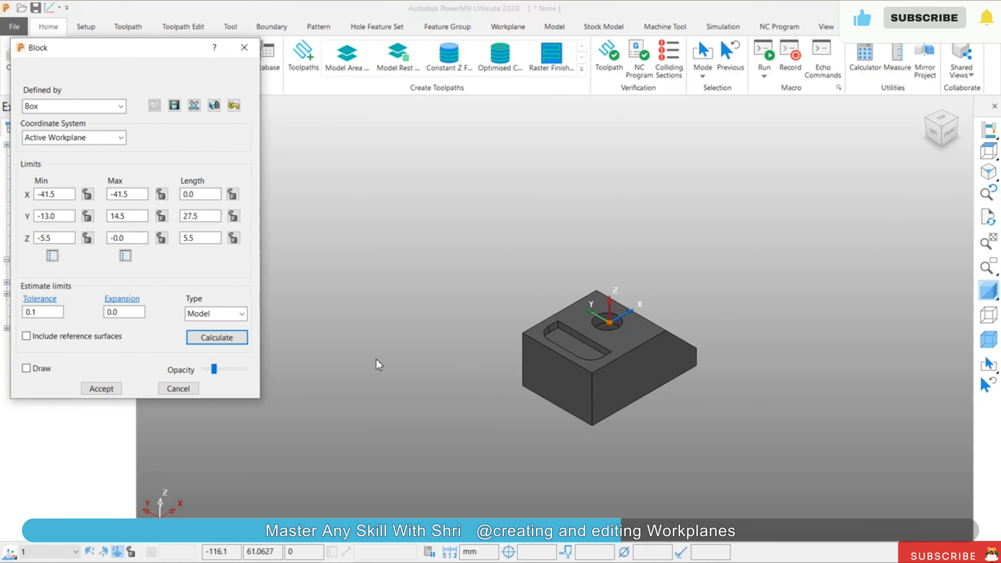
{"action": "left_click", "coordinate": [26, 368]}
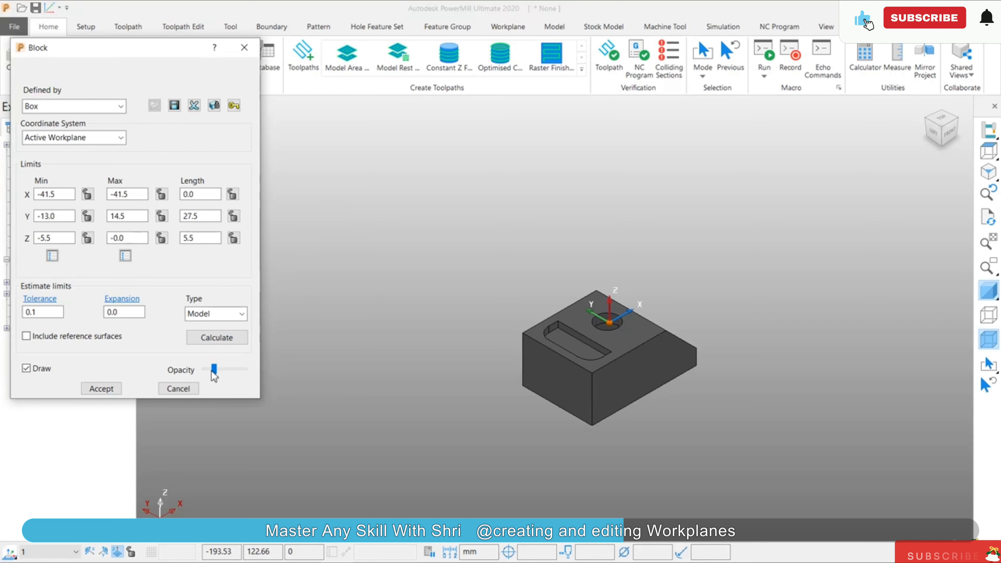
{"action": "left_click", "coordinate": [102, 388]}
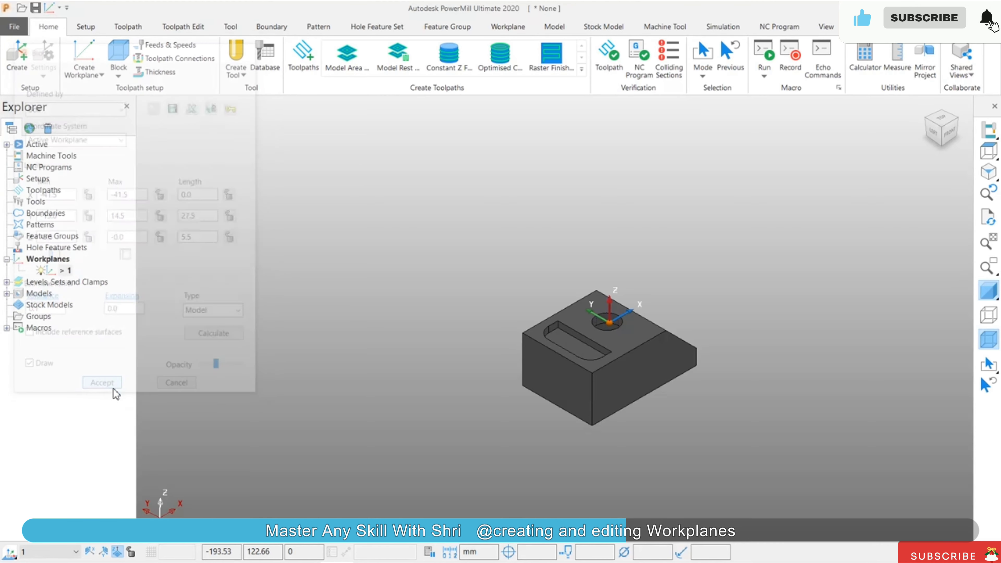
{"action": "left_click", "coordinate": [989, 339]}
{"action": "left_click", "coordinate": [990, 338]}
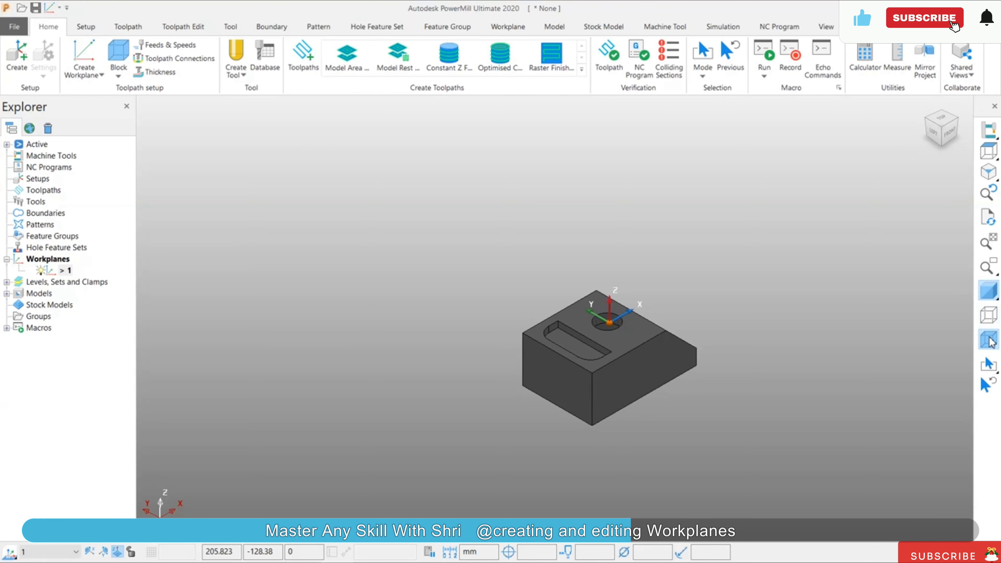
- Reopen the block definition and recalculate its limits in the Active Workplane coordinate system
{"action": "mouse_move", "coordinate": [776, 369]}
{"action": "middle_mouse_down"}
{"action": "mouse_move", "coordinate": [703, 270]}
{"action": "mouse_move", "coordinate": [702, 365]}
{"action": "middle_mouse_up"}
{"action": "scroll", "coordinate": [729, 357], "scroll_direction": "down", "scroll_amount": 2}
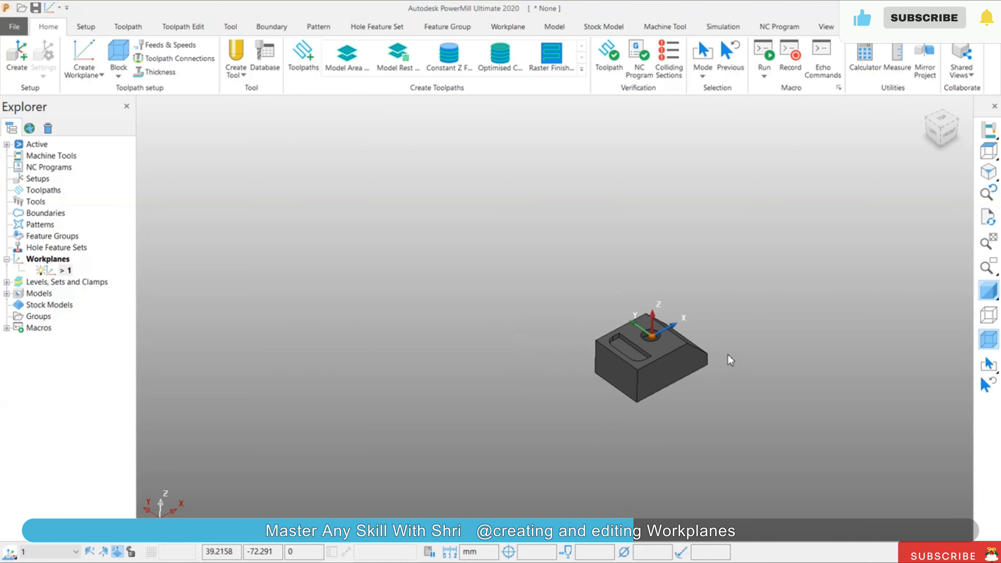
{"action": "scroll", "coordinate": [718, 368], "scroll_direction": "up", "scroll_amount": 6}
{"action": "left_click", "coordinate": [119, 55]}
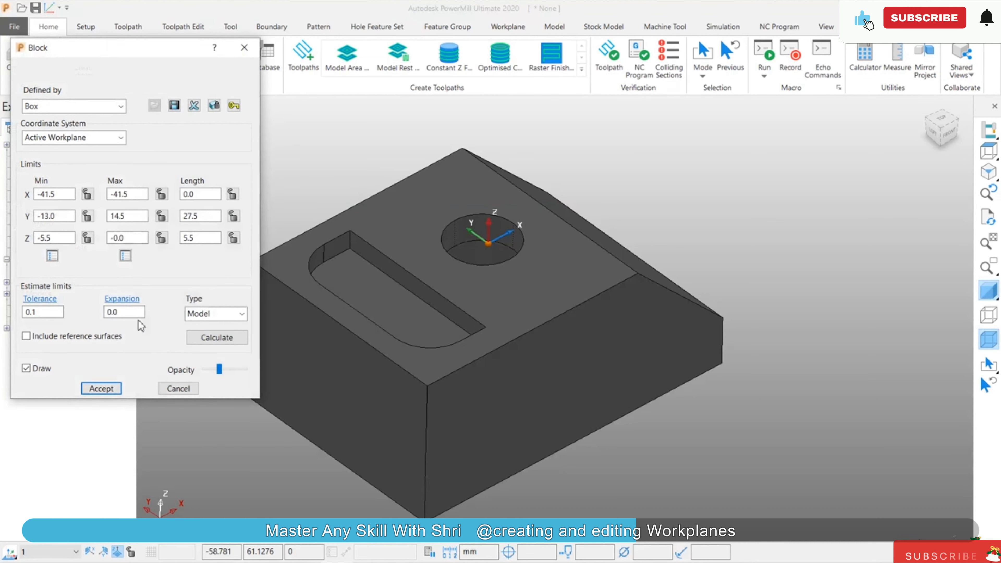
{"action": "left_click", "coordinate": [227, 338]}
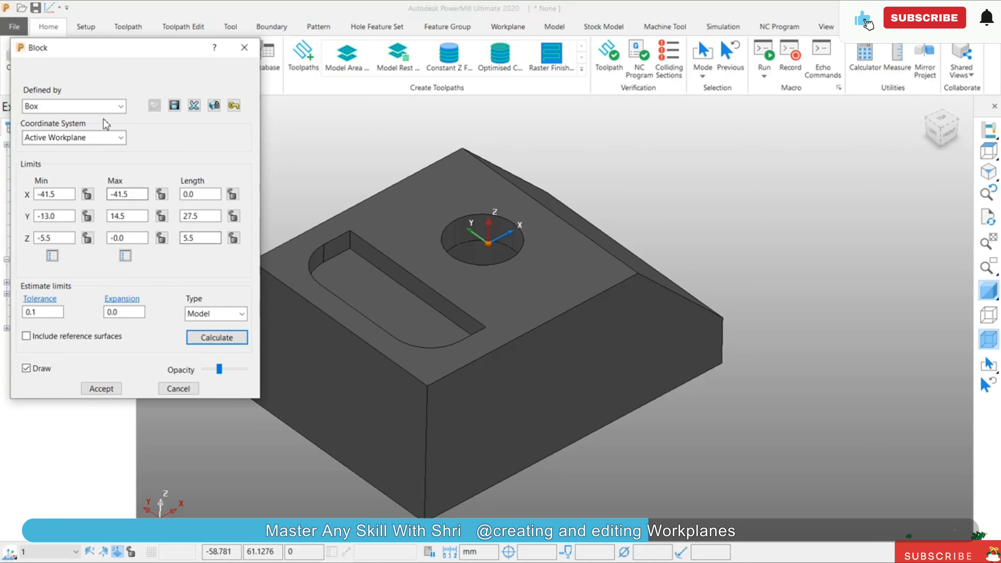
- Set the block's coordinate system to Global Transform and recalculate its limits
{"action": "left_click", "coordinate": [104, 137]}
{"action": "left_click", "coordinate": [99, 162]}
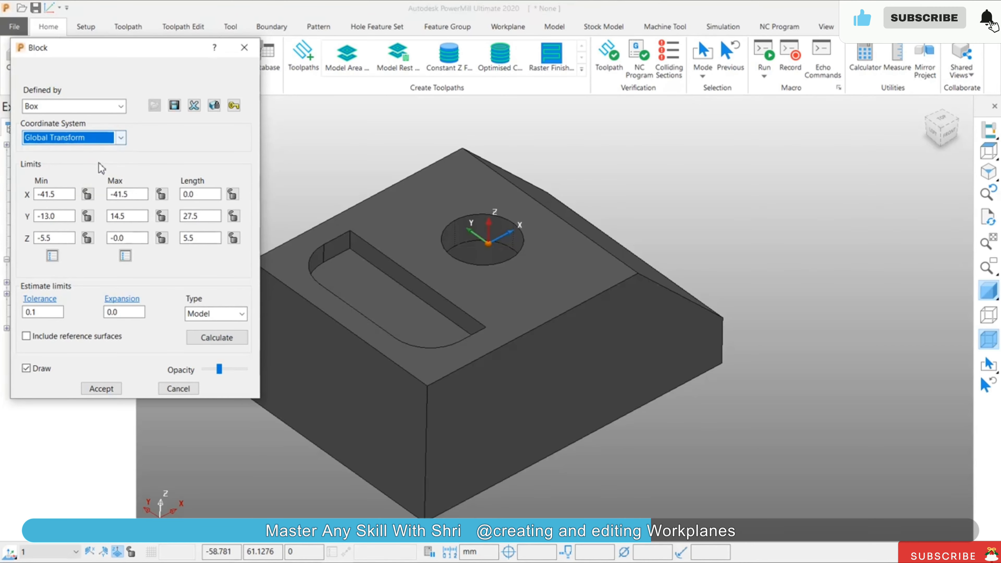
{"action": "left_click", "coordinate": [199, 339]}
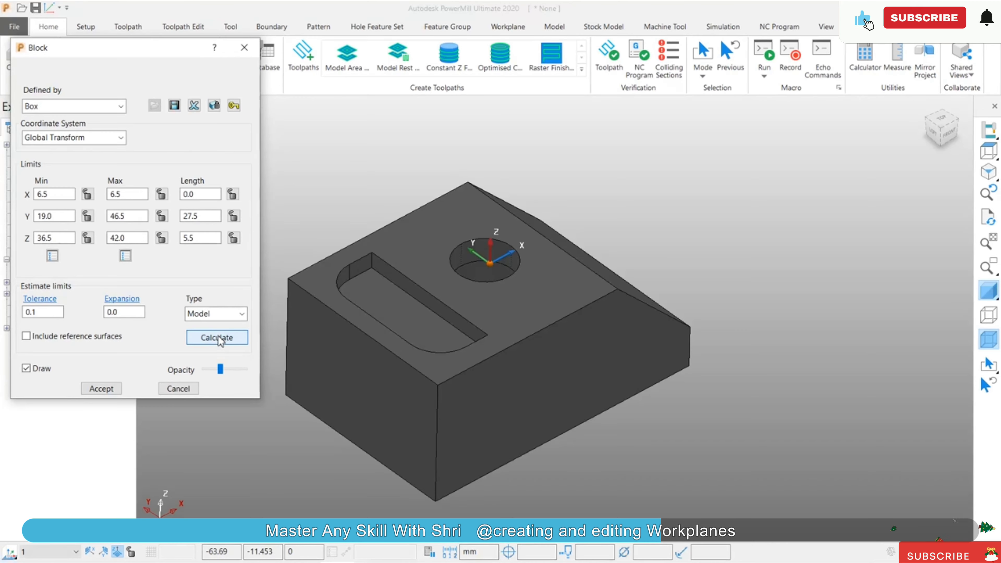
- Set the block's coordinate system to Named Workplane, choose workplane 1 and accept the block
{"action": "left_click", "coordinate": [69, 138]}
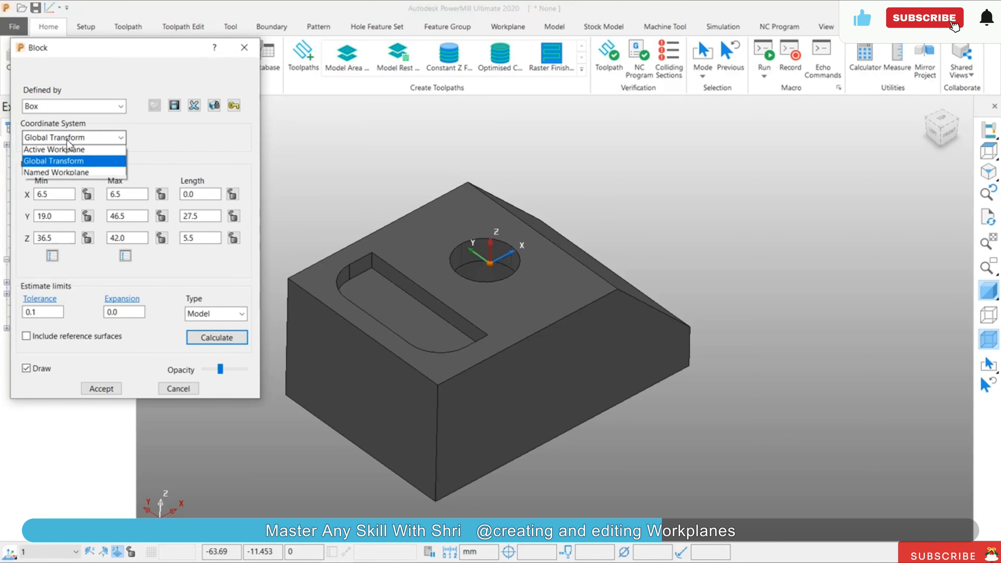
{"action": "left_click", "coordinate": [67, 173]}
{"action": "left_click", "coordinate": [177, 138]}
{"action": "left_click", "coordinate": [174, 163]}
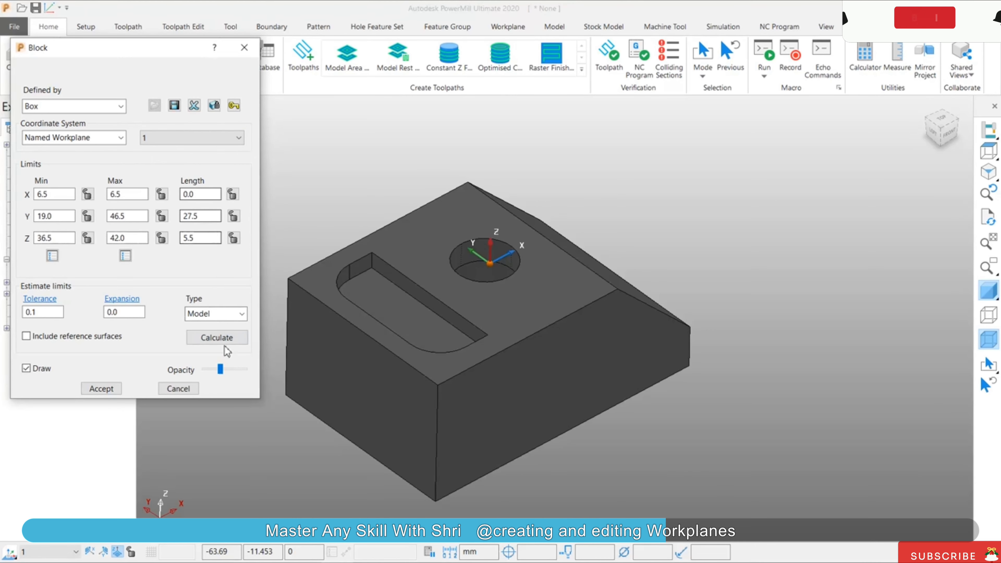
{"action": "left_click", "coordinate": [102, 388]}
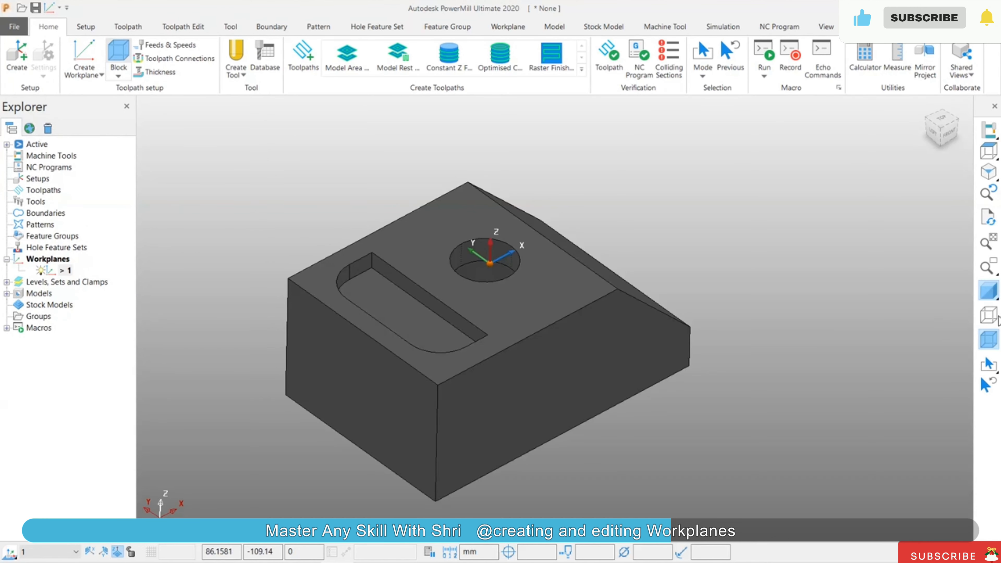
- Toggle the block, wireframe and shaded displays to inspect the calculated block without the model
{"action": "left_click", "coordinate": [992, 342]}
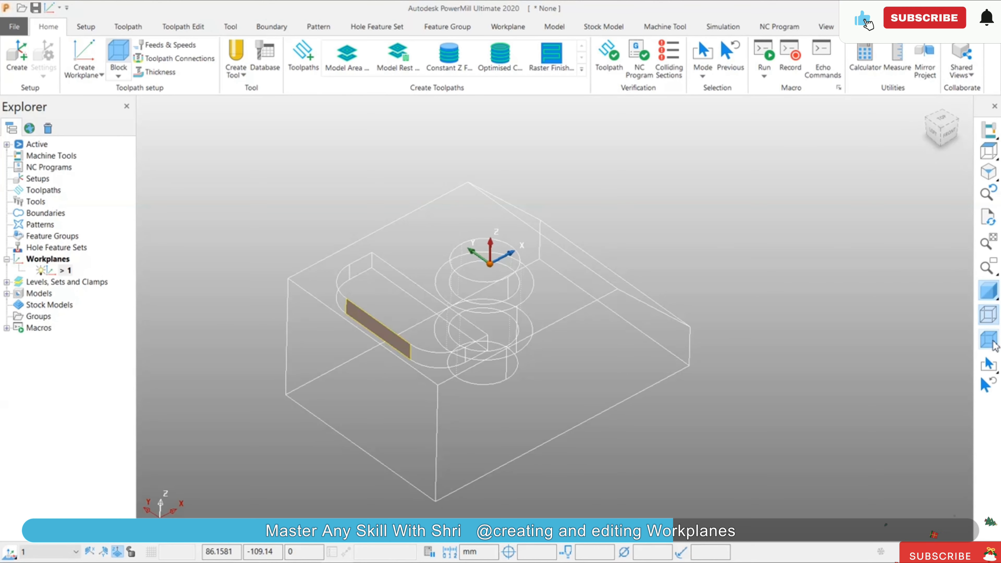
{"action": "left_click", "coordinate": [991, 319]}
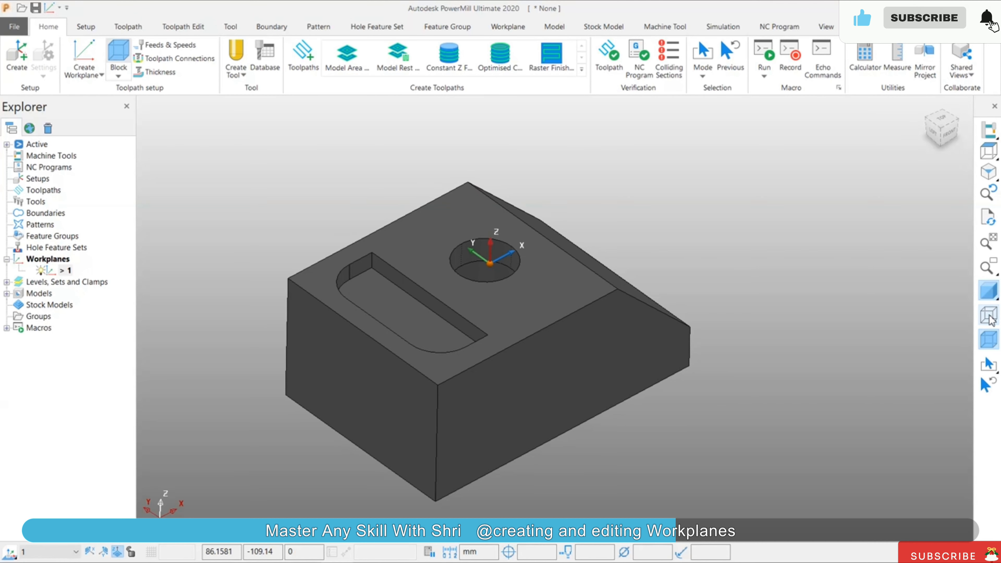
{"action": "left_click", "coordinate": [991, 291]}
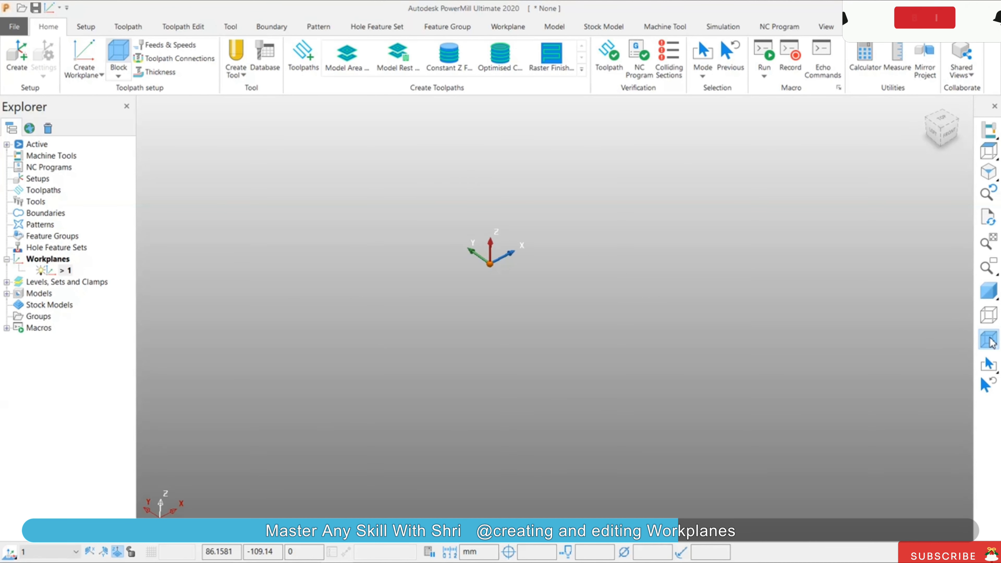
{"action": "middle_click_drag", "start_coordinate": [471, 307], "coordinate": [440, 287]}
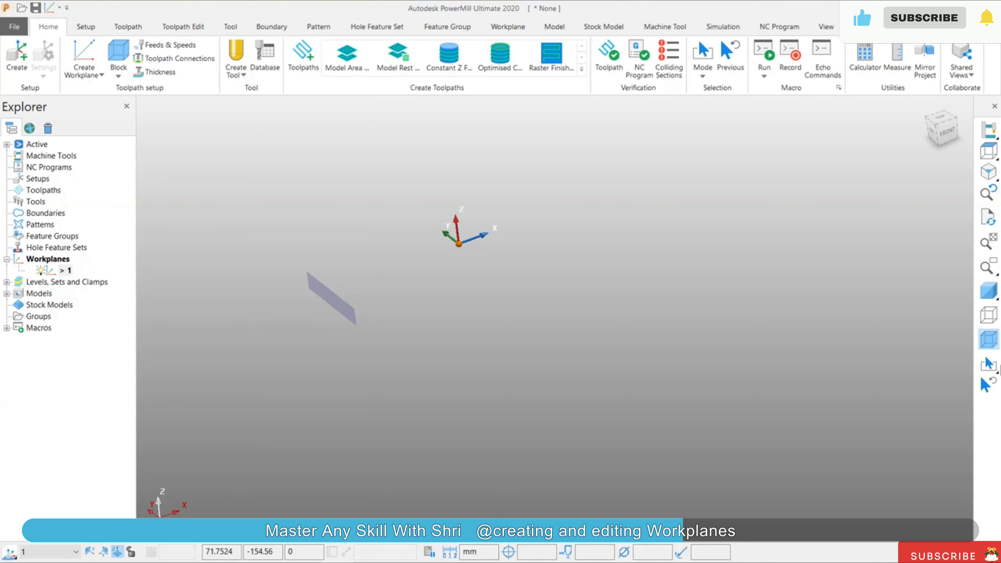
{"action": "left_click", "coordinate": [989, 291]}
- Select the whole model, recalculate the Box block's limits relative to named workplane 1 and accept it
{"action": "left_click_drag", "start_coordinate": [778, 126], "coordinate": [166, 451]}
{"action": "left_click", "coordinate": [114, 50]}
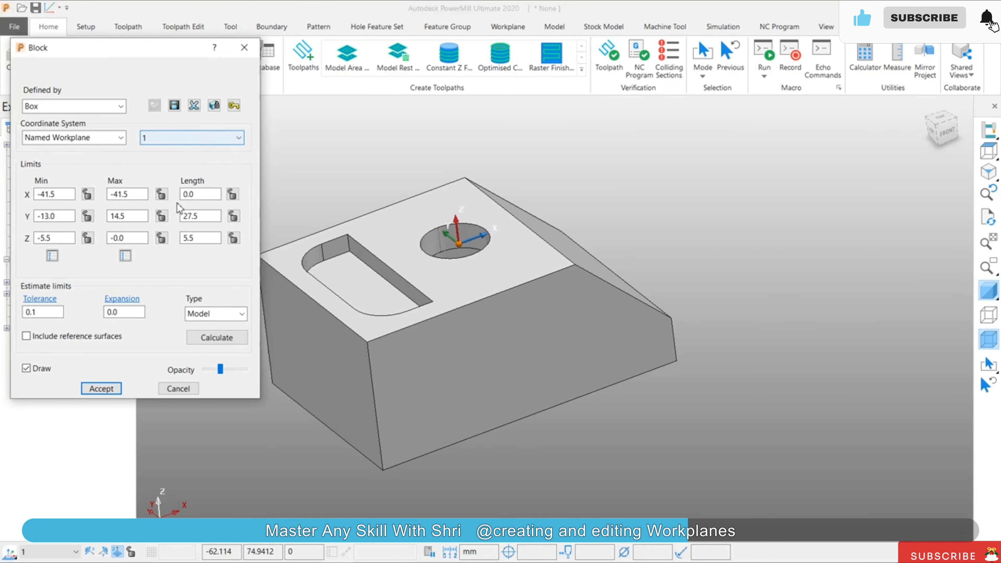
{"action": "left_click", "coordinate": [206, 338]}
{"action": "left_click", "coordinate": [101, 389]}
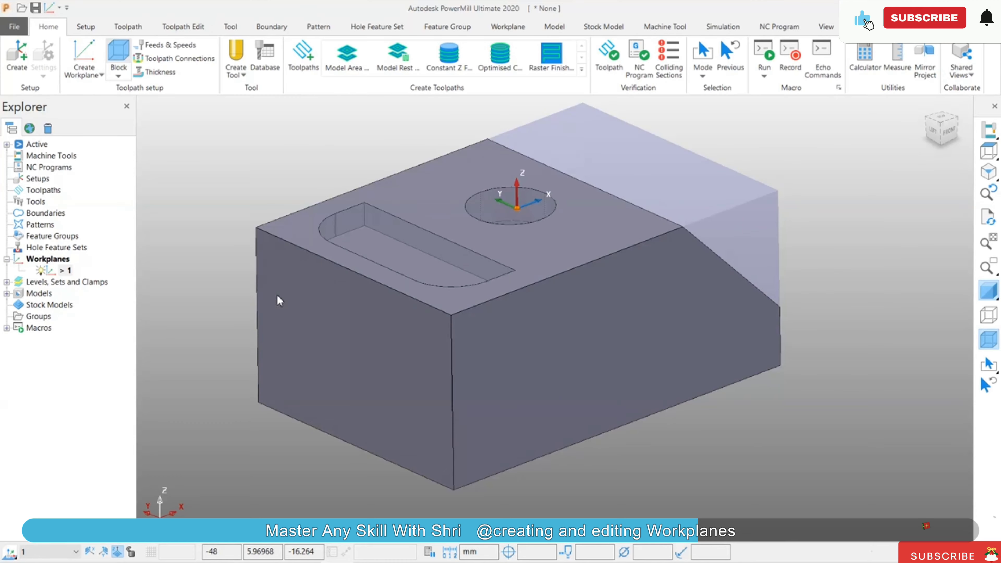
- Create workplanes positioned on the block at the two upper corners beside the slotted end
{"action": "left_click", "coordinate": [88, 71]}
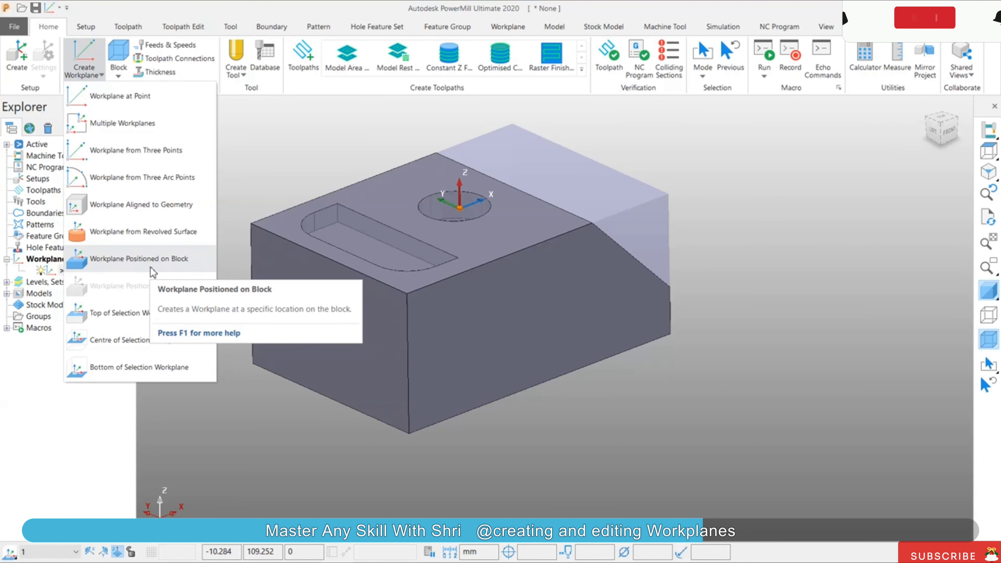
{"action": "left_click", "coordinate": [135, 263]}
{"action": "left_click", "coordinate": [251, 223]}
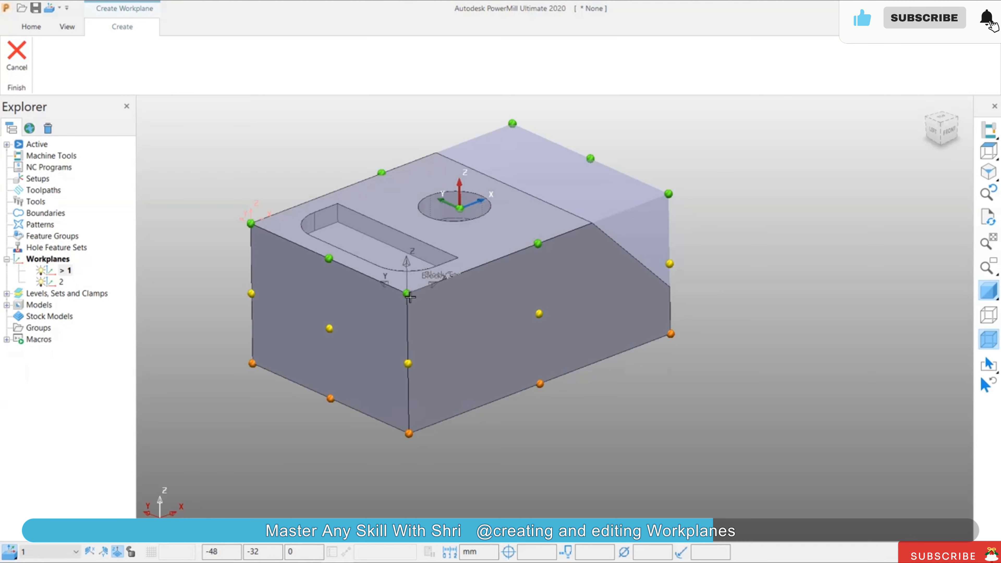
{"action": "left_click", "coordinate": [540, 314]}
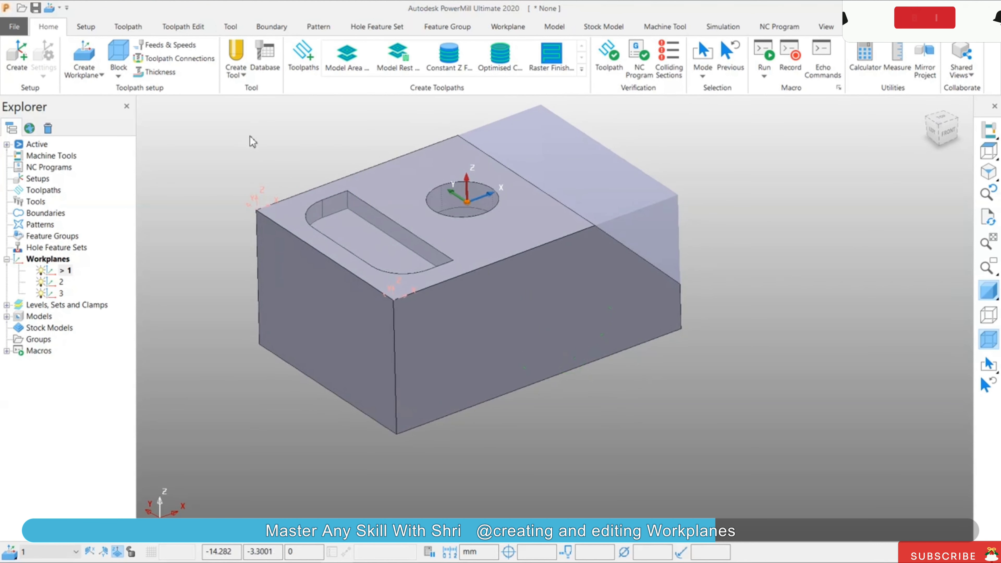
- Create a workplane positioned on the block at the midpoint of its top rear edge
{"action": "left_click", "coordinate": [102, 79]}
{"action": "left_click", "coordinate": [136, 257]}
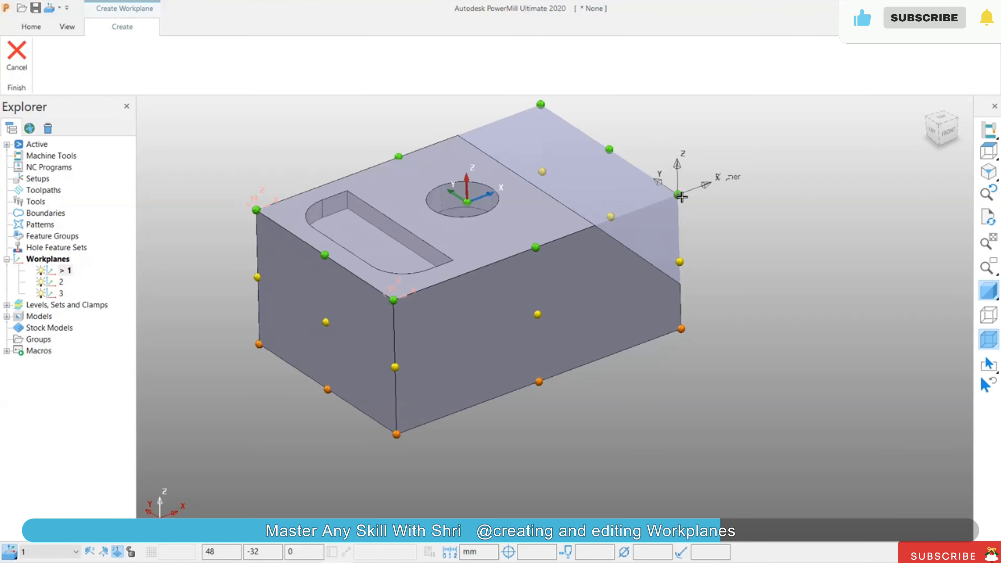
{"action": "left_click", "coordinate": [397, 156]}
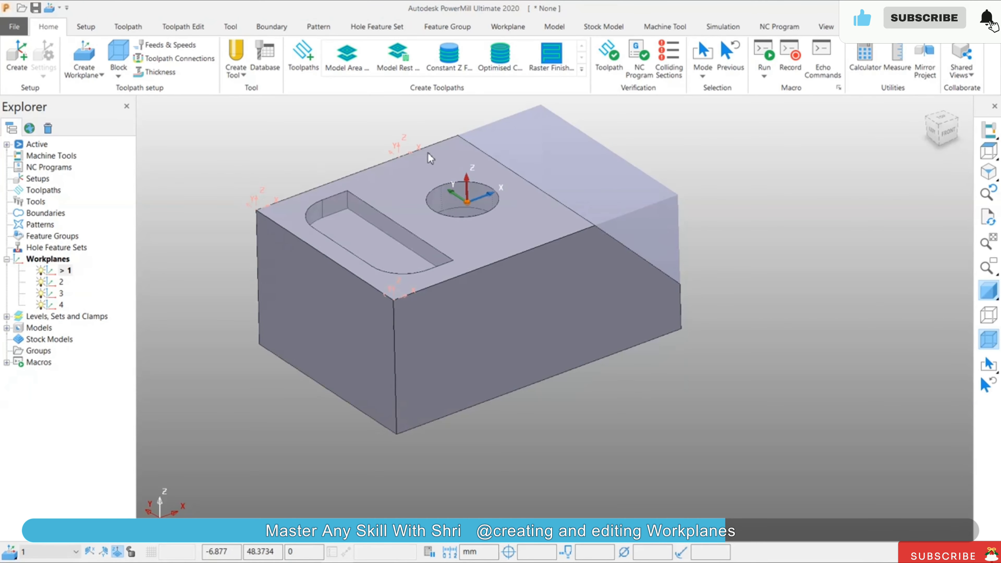
- Hide the block and create a workplane aligned to geometry at the slot's front corner on the top face
{"action": "left_click", "coordinate": [101, 75]}
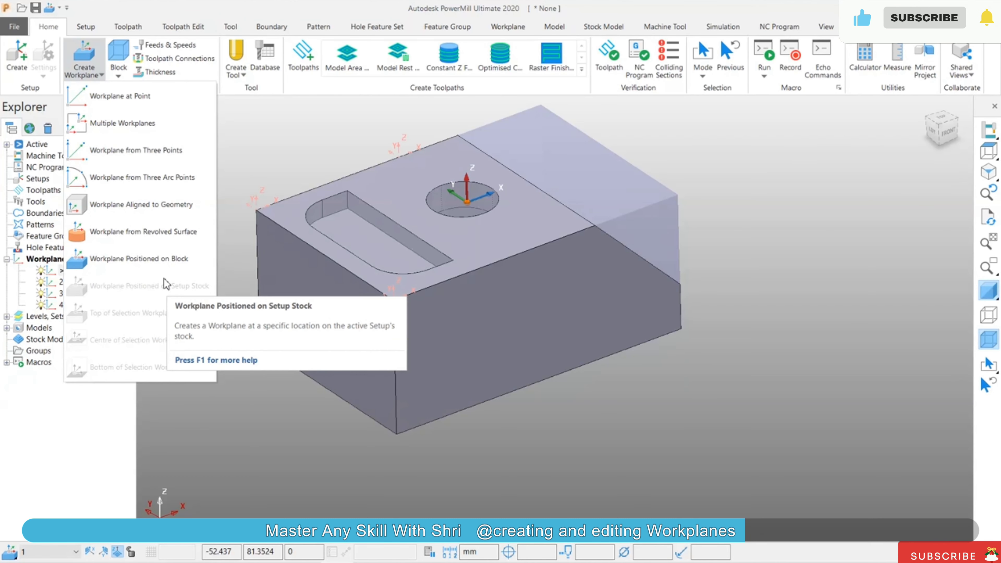
{"action": "left_click", "coordinate": [144, 204]}
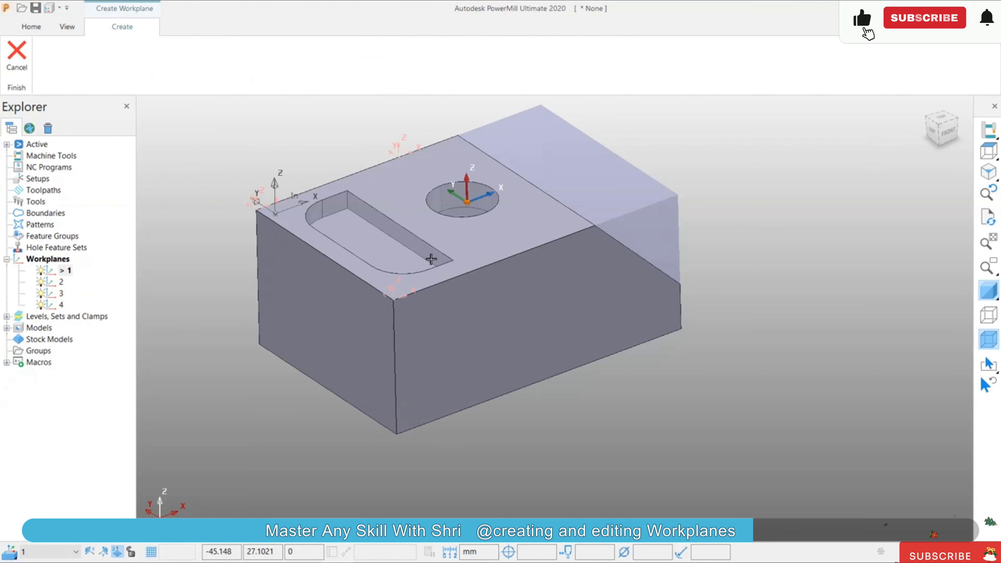
{"action": "left_click", "coordinate": [991, 340]}
{"action": "middle_click_drag", "start_coordinate": [755, 342], "coordinate": [512, 394]}
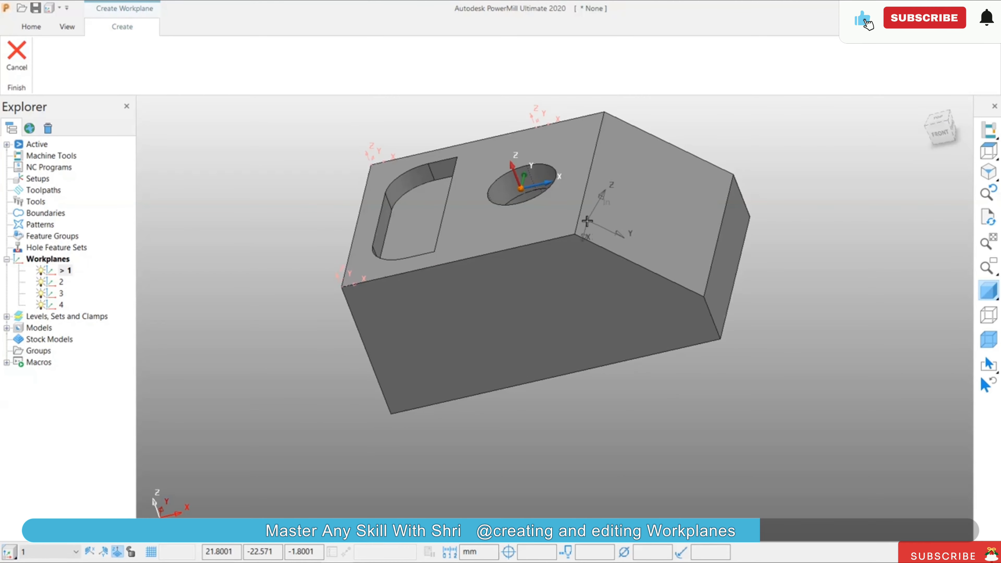
{"action": "middle_click_drag", "start_coordinate": [640, 224], "coordinate": [555, 283]}
{"action": "middle_click_drag", "start_coordinate": [535, 237], "coordinate": [505, 218]}
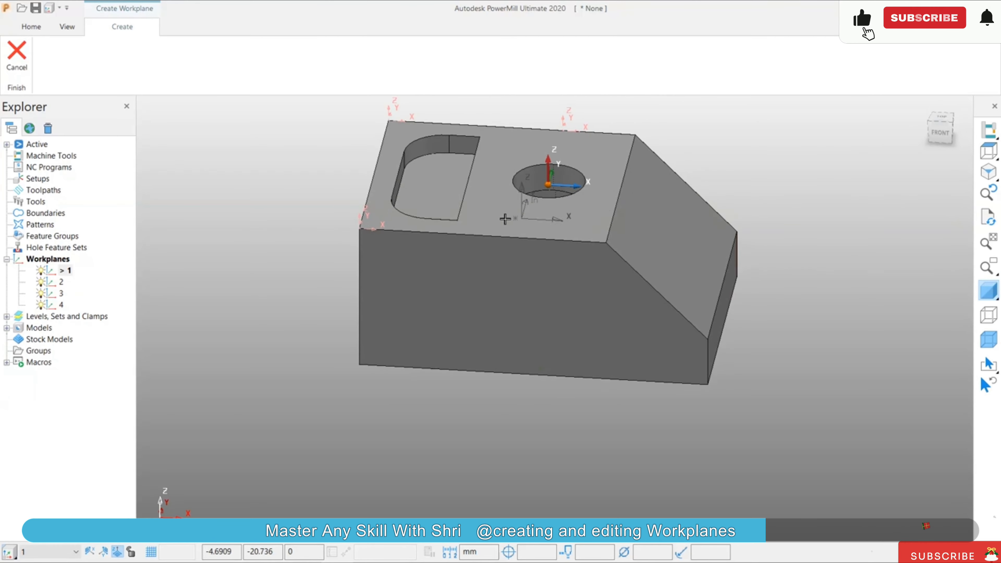
{"action": "left_click", "coordinate": [459, 223]}
- Create geometry-aligned workplanes at the bottom corner of the front face and midway along the sloped face's upper edge
{"action": "middle_click_drag", "start_coordinate": [507, 321], "coordinate": [434, 276]}
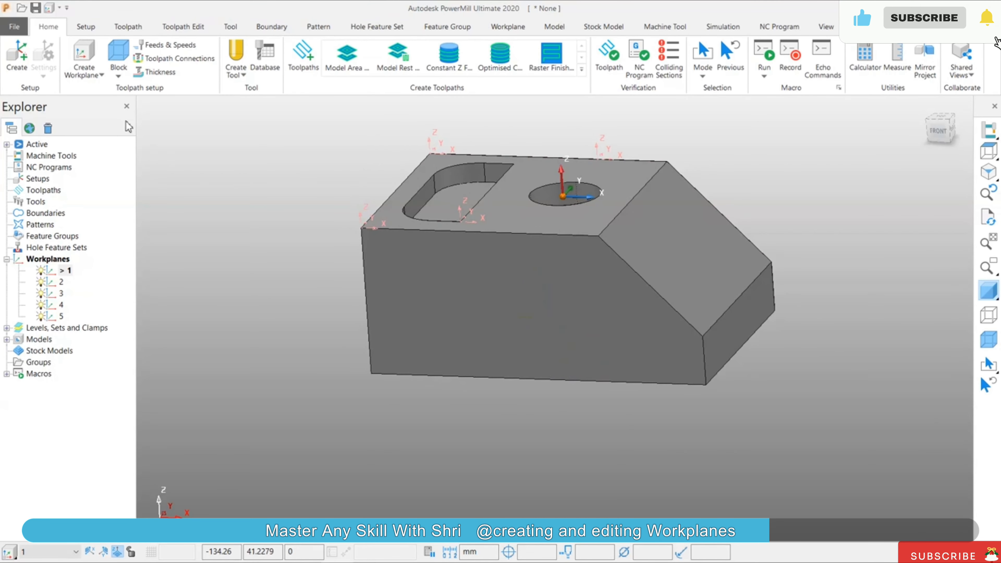
{"action": "left_click", "coordinate": [84, 56]}
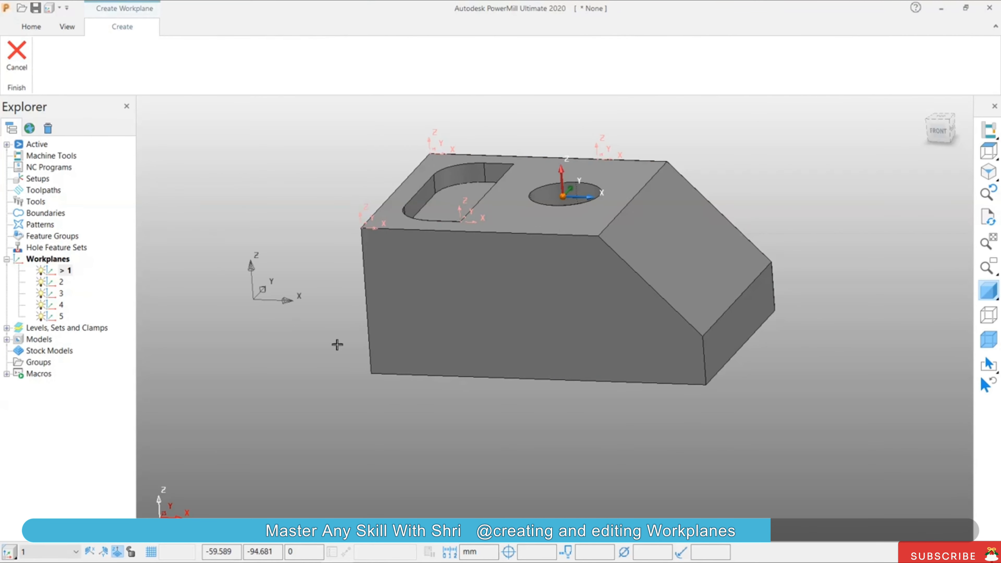
{"action": "left_click", "coordinate": [372, 373]}
{"action": "middle_click_drag", "start_coordinate": [456, 425], "coordinate": [418, 434]}
{"action": "left_click", "coordinate": [84, 55]}
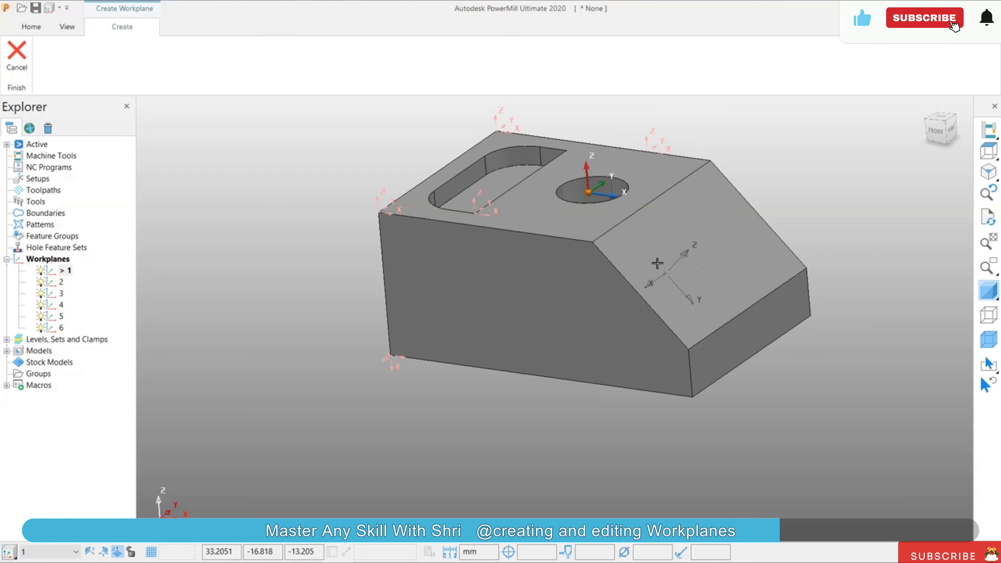
{"action": "left_click", "coordinate": [659, 203]}
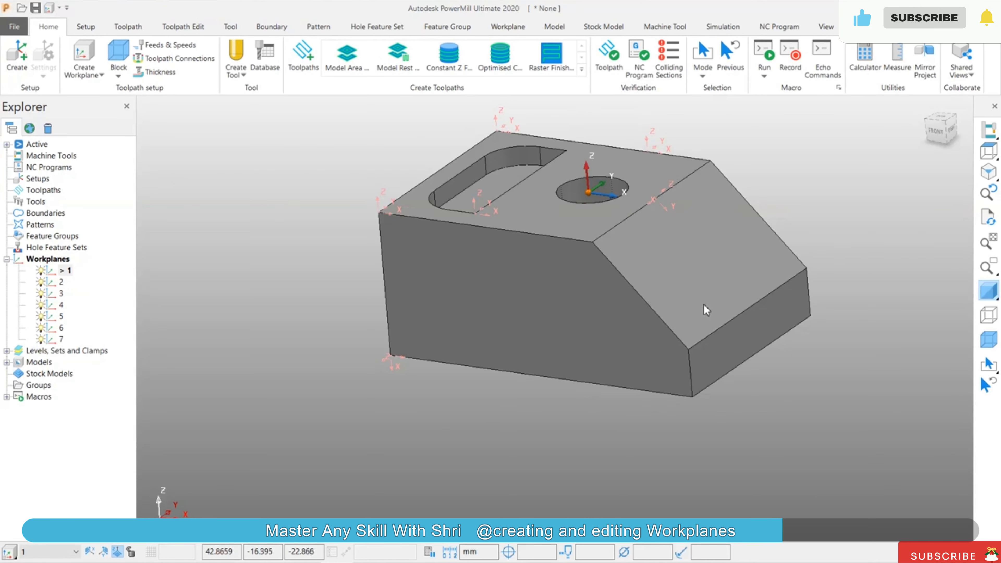
{"action": "middle_click_drag", "start_coordinate": [660, 203], "coordinate": [562, 290]}
{"action": "middle_click_drag", "start_coordinate": [656, 332], "coordinate": [675, 314]}
{"action": "left_click", "coordinate": [101, 75]}
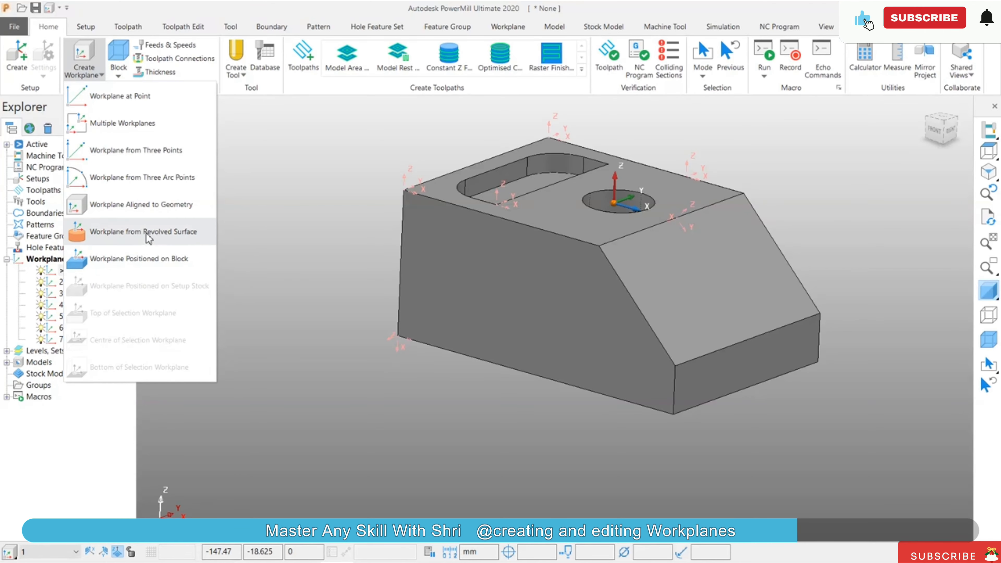
{"action": "left_click", "coordinate": [321, 245]}
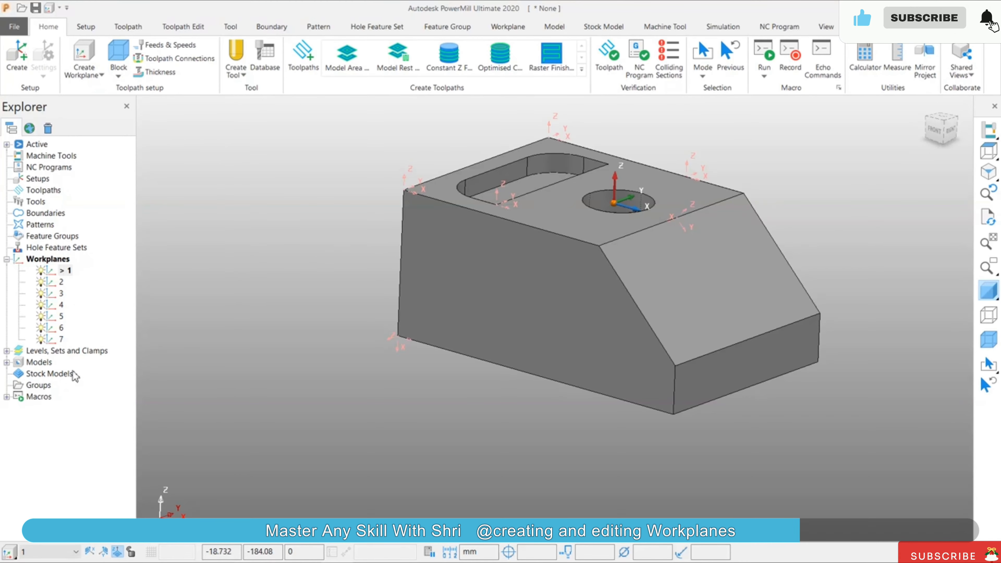
- Delete workplanes 1 to 7 and return to an isometric view of the model
{"action": "left_click", "coordinate": [63, 271]}
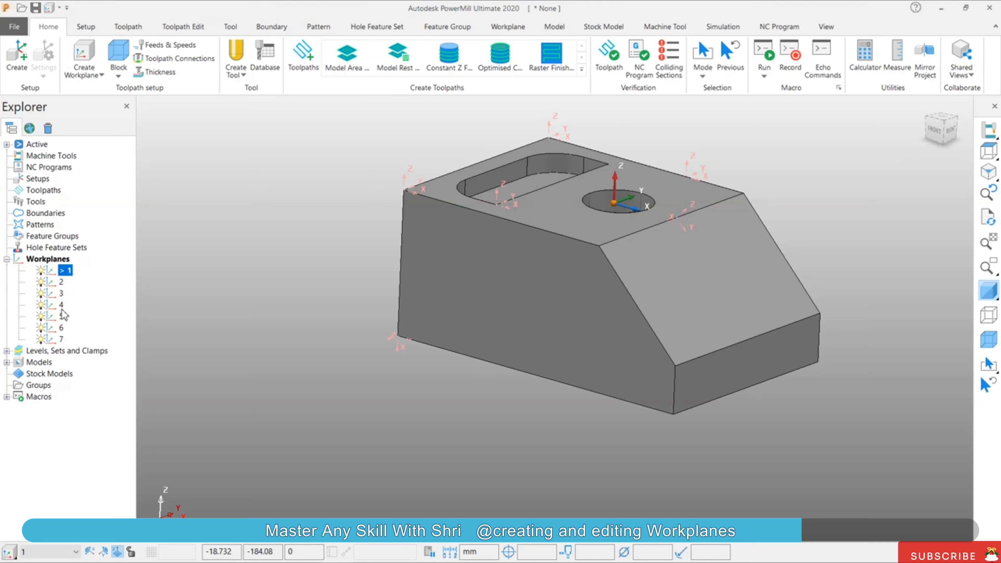
{"action": "left_click", "coordinate": [61, 338], "text": "shift"}
{"action": "right_click", "coordinate": [61, 340]}
{"action": "left_click", "coordinate": [102, 427]}
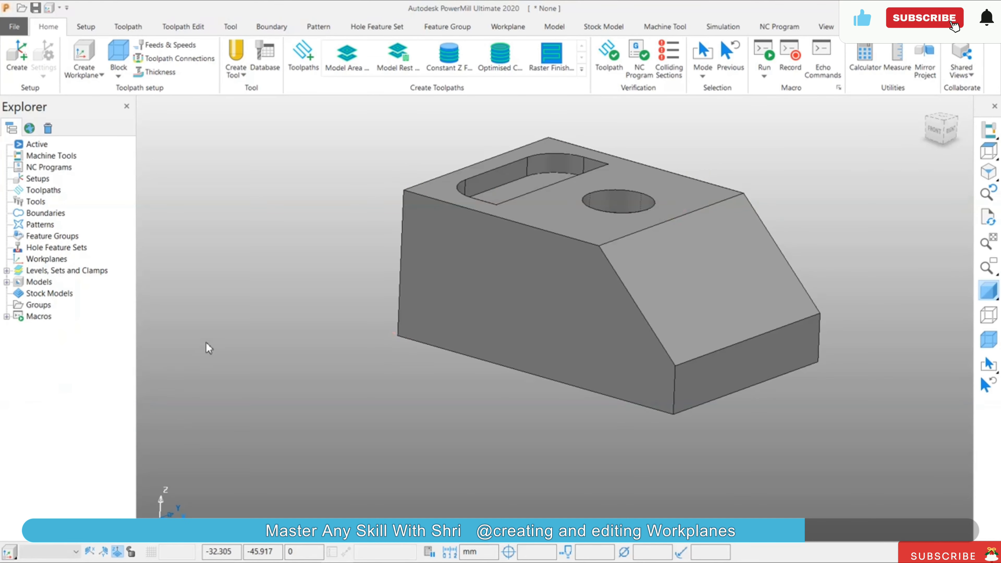
{"action": "middle_click_drag", "start_coordinate": [380, 293], "coordinate": [920, 248]}
{"action": "left_click", "coordinate": [989, 174]}
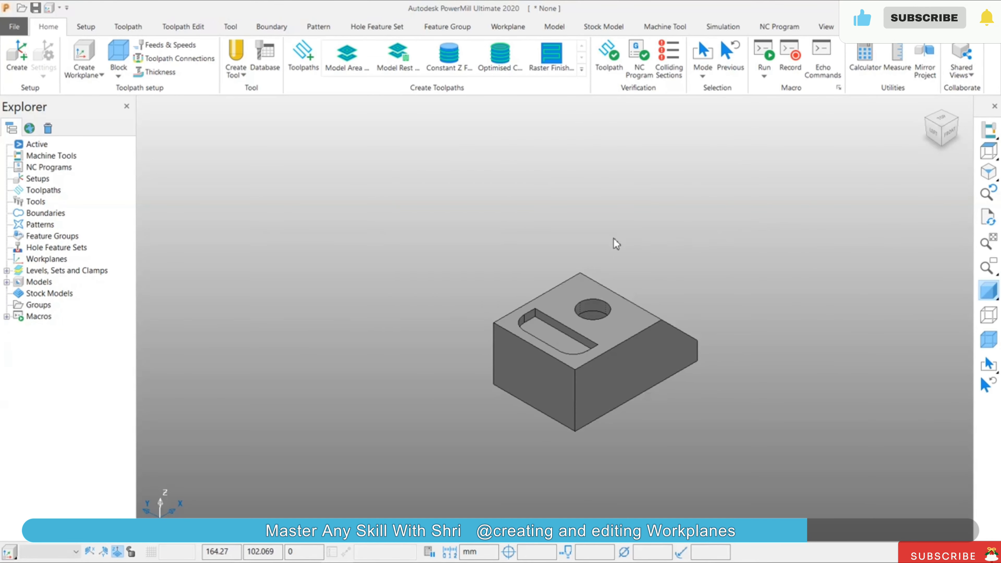
{"action": "scroll", "coordinate": [617, 358], "scroll_direction": "up", "scroll_amount": 5}
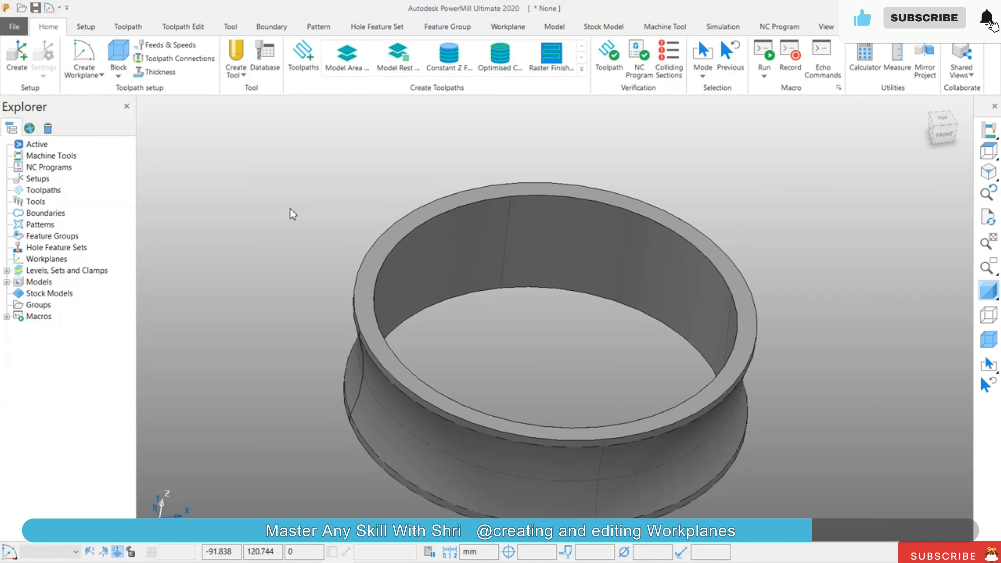
- Create a workplane from the ring's revolved surface at the upper end of its axis, with Z pointing up
{"action": "scroll", "coordinate": [551, 351], "scroll_direction": "down", "scroll_amount": 3}
{"action": "middle_click_drag", "start_coordinate": [548, 342], "coordinate": [567, 399]}
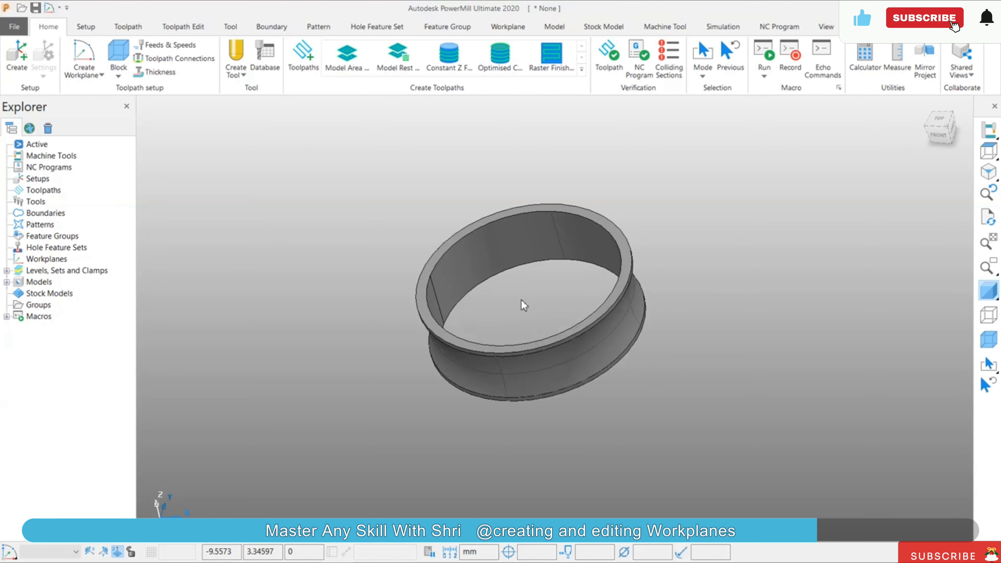
{"action": "scroll", "coordinate": [522, 304], "scroll_direction": "up", "scroll_amount": 5}
{"action": "middle_click_drag", "start_coordinate": [528, 306], "coordinate": [550, 305]}
{"action": "left_click", "coordinate": [101, 75]}
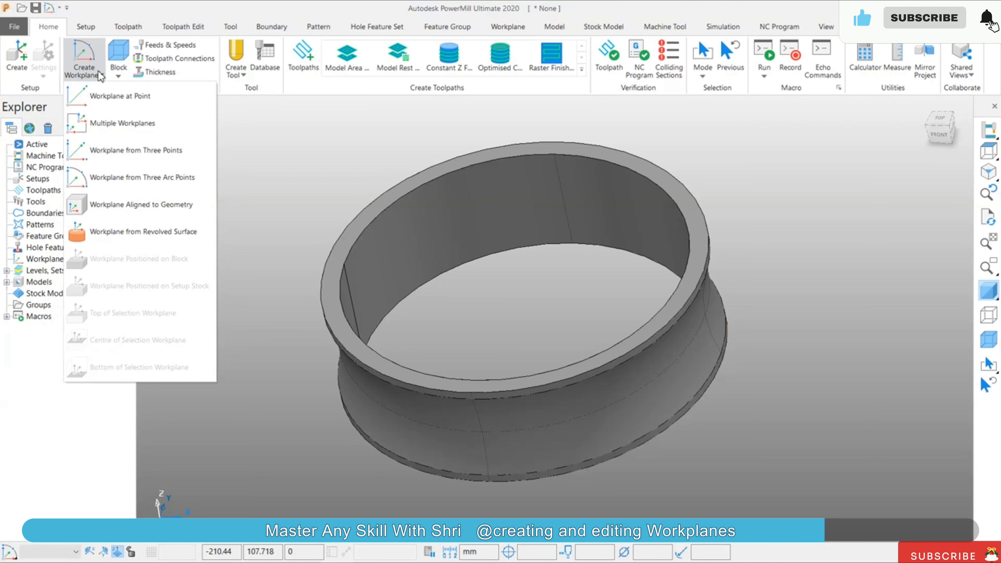
{"action": "left_click", "coordinate": [133, 241]}
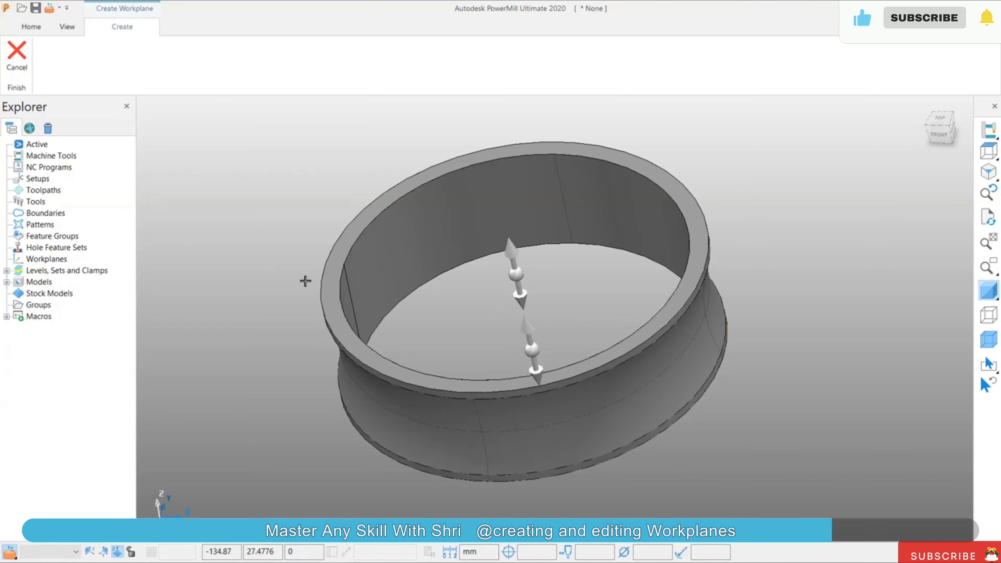
{"action": "left_click", "coordinate": [515, 257]}
- Activate workplane 1 on the ring
{"action": "middle_click_drag", "start_coordinate": [456, 308], "coordinate": [503, 275]}
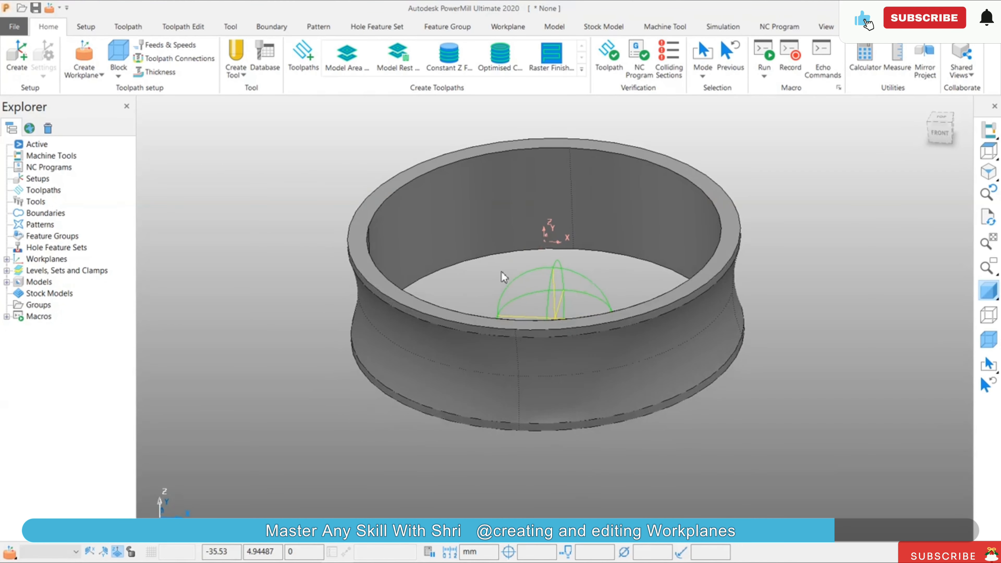
{"action": "left_click", "coordinate": [6, 259]}
{"action": "right_click", "coordinate": [61, 269]}
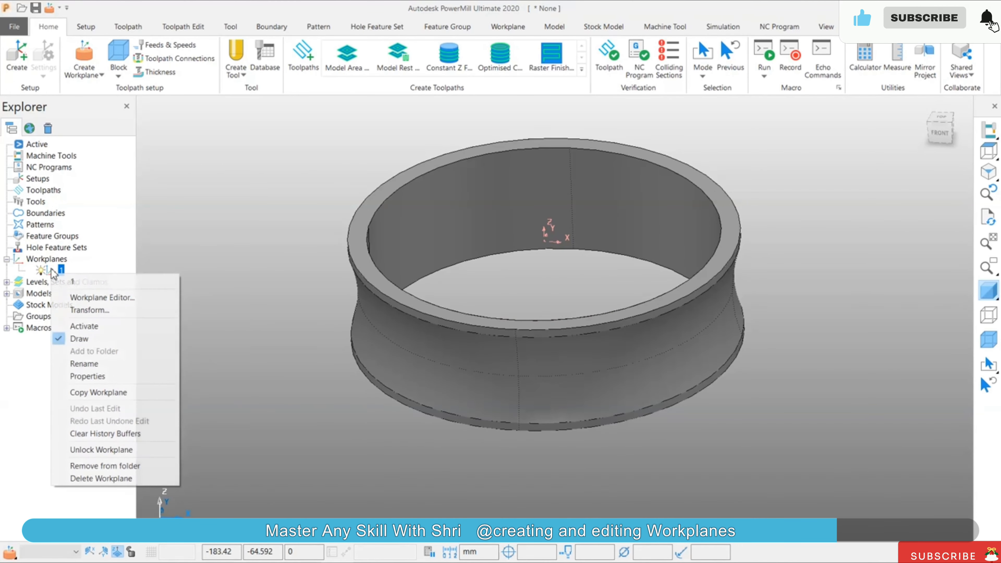
{"action": "left_click", "coordinate": [132, 326]}
- Delete workplane 1 from the ring
{"action": "middle_click_drag", "start_coordinate": [244, 304], "coordinate": [161, 312]}
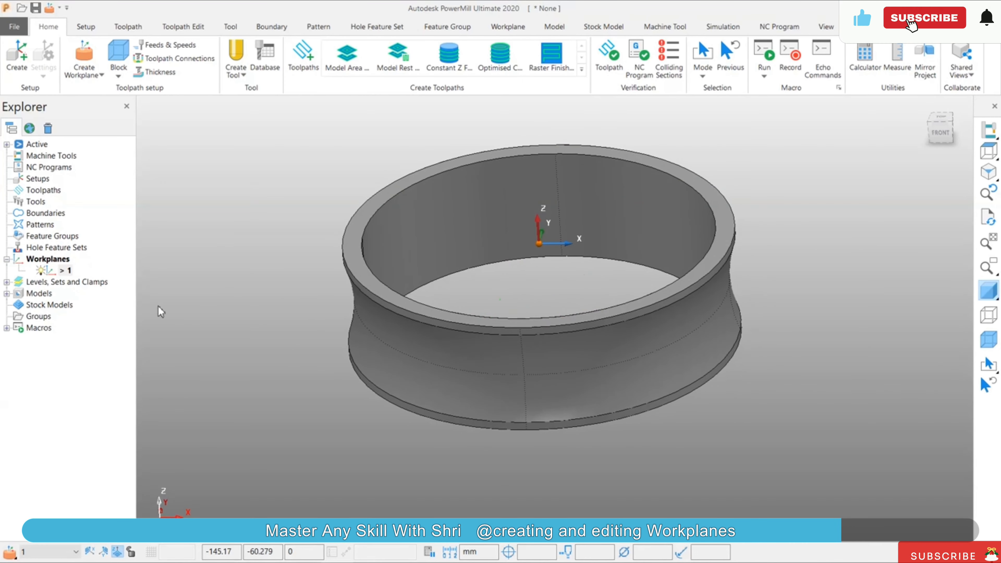
{"action": "right_click", "coordinate": [66, 271]}
{"action": "left_click", "coordinate": [108, 478]}
- Create a workplane from the ring's revolved surface, choosing the upper axis end as origin and the upward Z direction
{"action": "middle_click_drag", "start_coordinate": [279, 392], "coordinate": [286, 284]}
{"action": "left_click", "coordinate": [84, 57]}
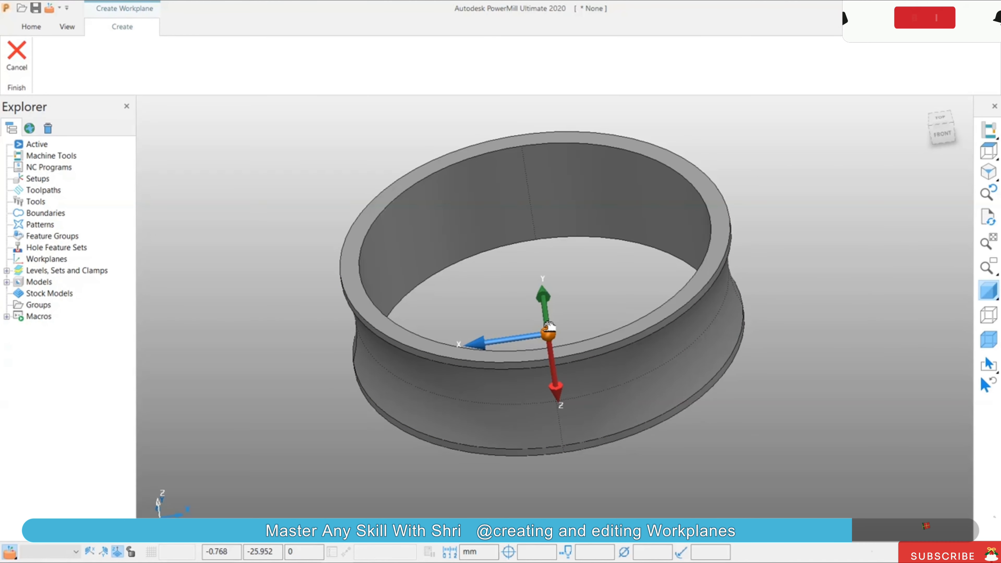
{"action": "left_click", "coordinate": [536, 255]}
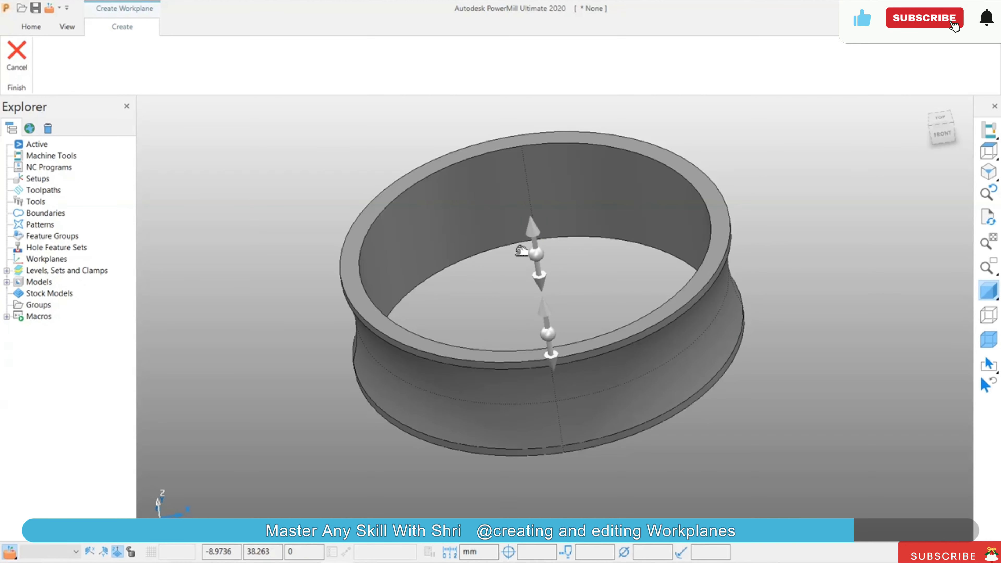
{"action": "left_click", "coordinate": [538, 232]}
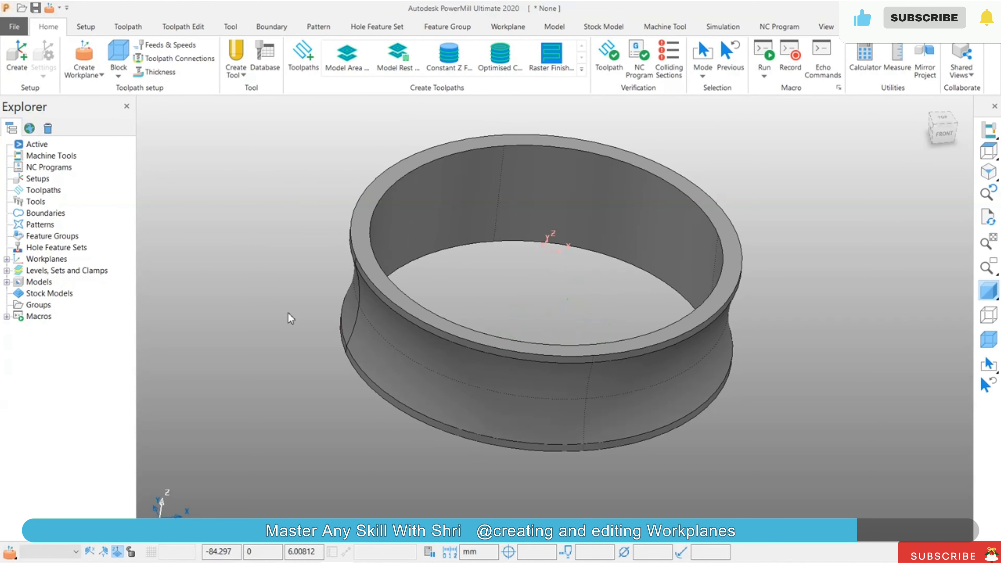
- Activate workplane 1 at the centre of the ring
{"action": "right_click", "coordinate": [549, 250]}
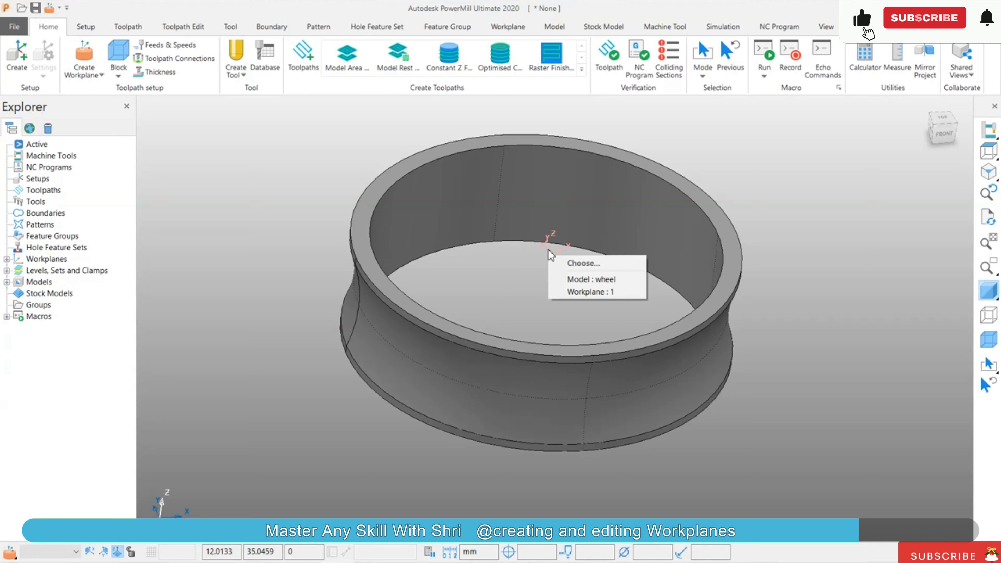
{"action": "left_click", "coordinate": [581, 292]}
{"action": "left_click", "coordinate": [587, 308]}
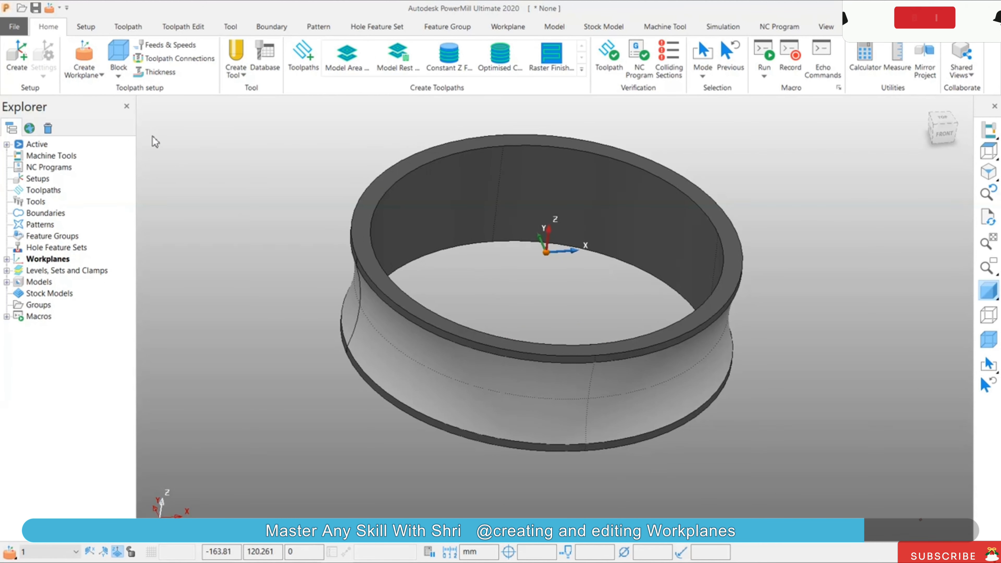
- Create a workplane from three arc points on the inner edge of the ring's top face, accepting the calculated origin
{"action": "left_click", "coordinate": [84, 59]}
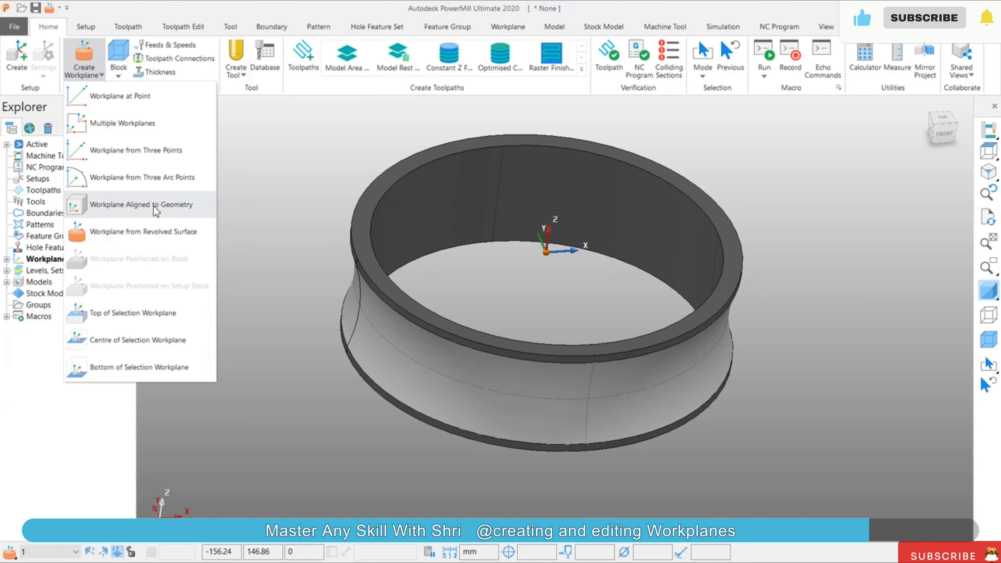
{"action": "left_click", "coordinate": [179, 183]}
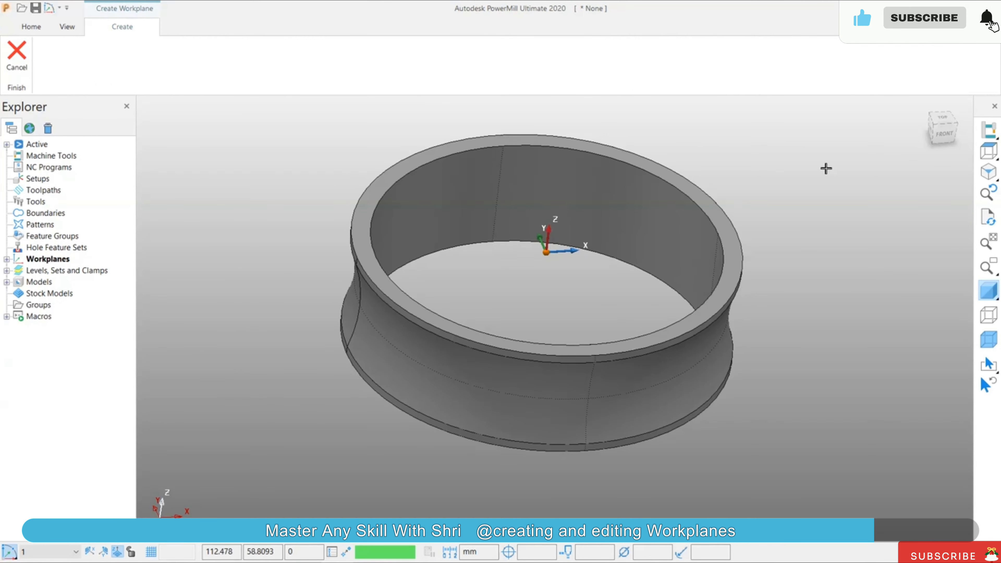
{"action": "left_click", "coordinate": [987, 149]}
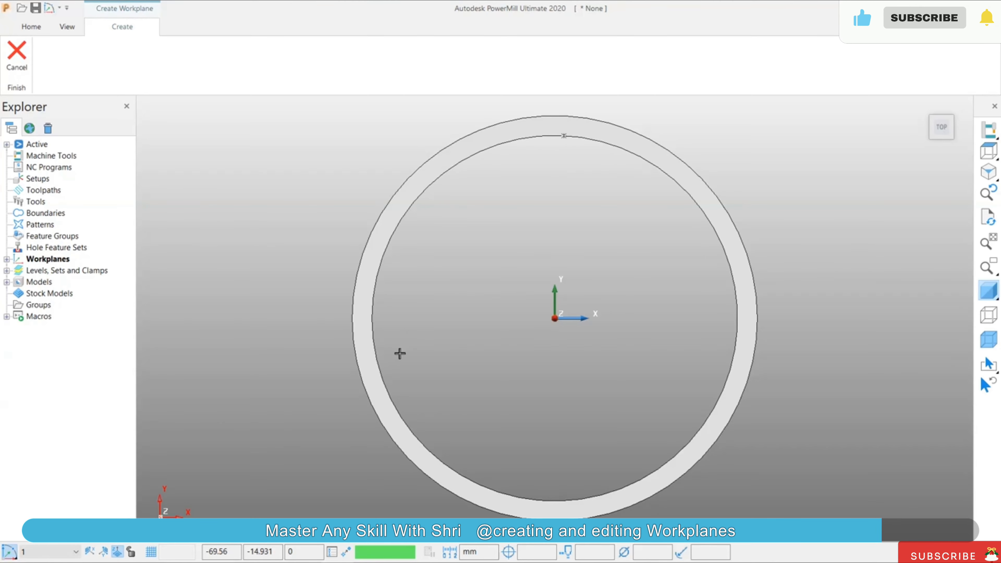
{"action": "left_click", "coordinate": [376, 352]}
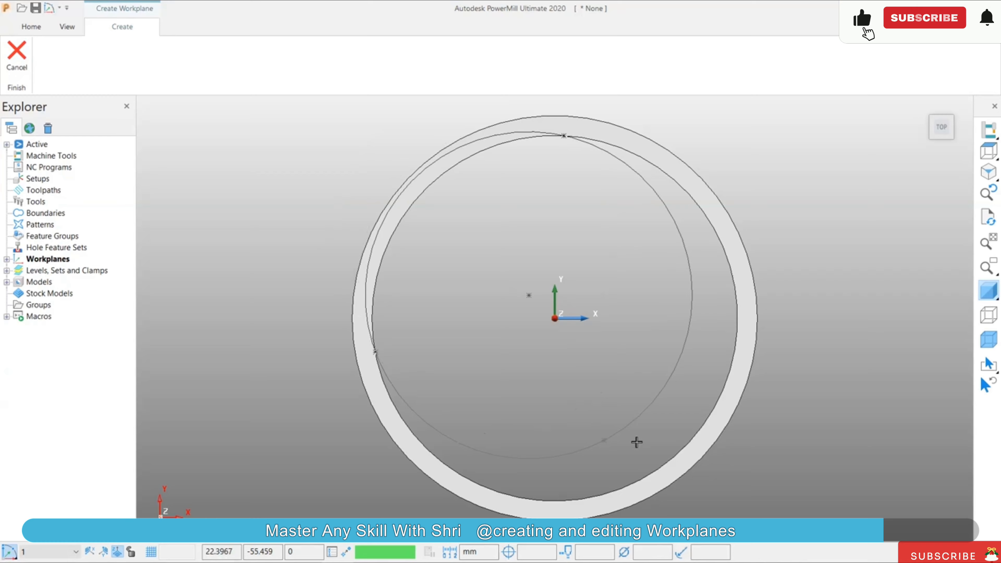
{"action": "left_click", "coordinate": [708, 421]}
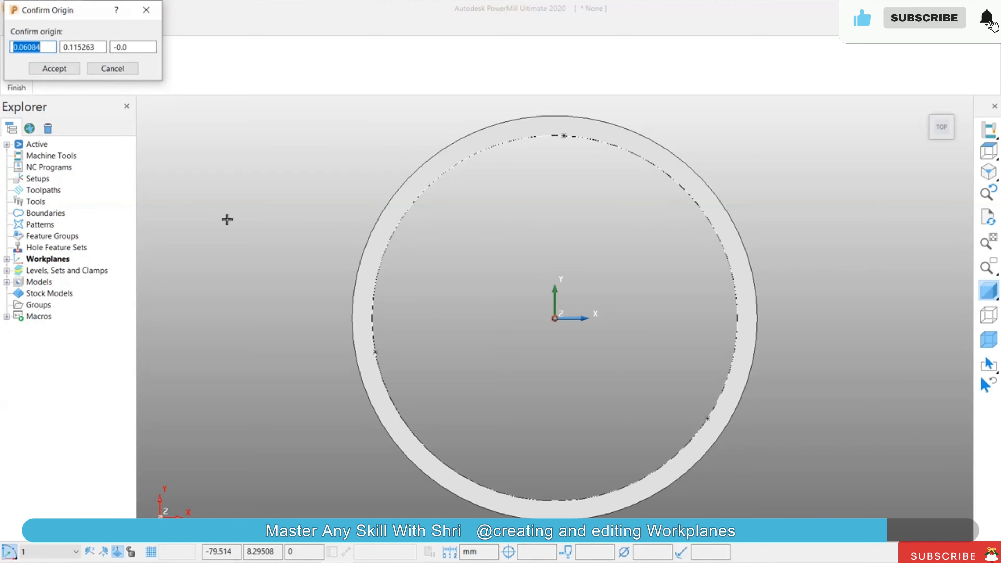
{"action": "left_click", "coordinate": [53, 68]}
{"action": "middle_click_drag", "start_coordinate": [511, 351], "coordinate": [524, 215]}
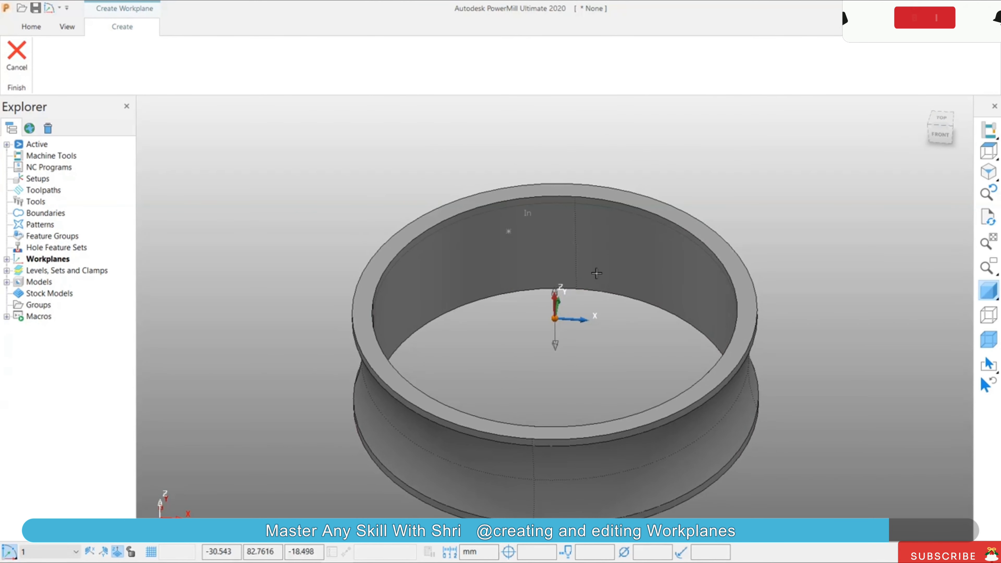
{"action": "middle_click_drag", "start_coordinate": [690, 347], "coordinate": [649, 315]}
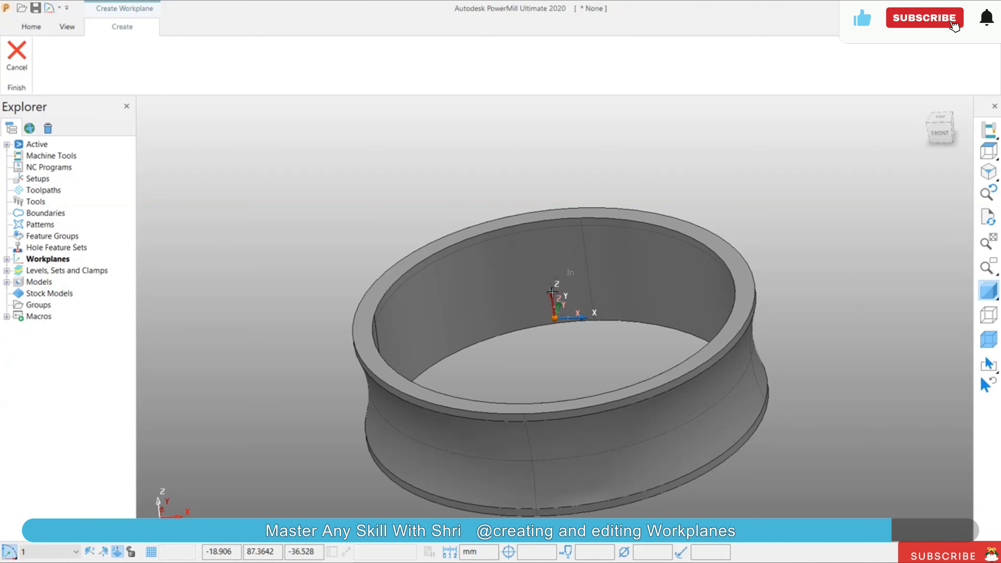
{"action": "key", "text": "Escape"}
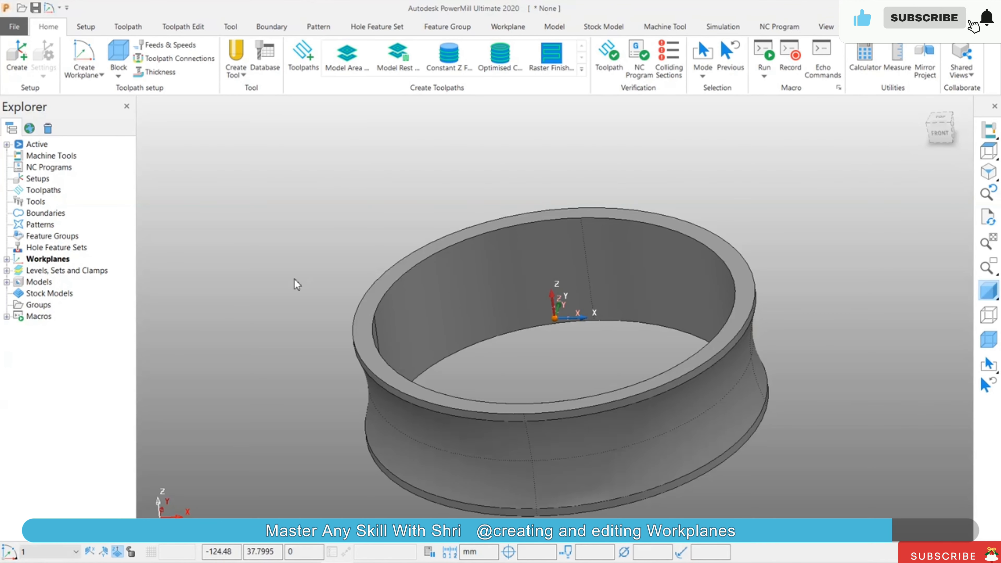
- Hide workplane 1 and activate workplane 2
{"action": "left_click", "coordinate": [7, 259]}
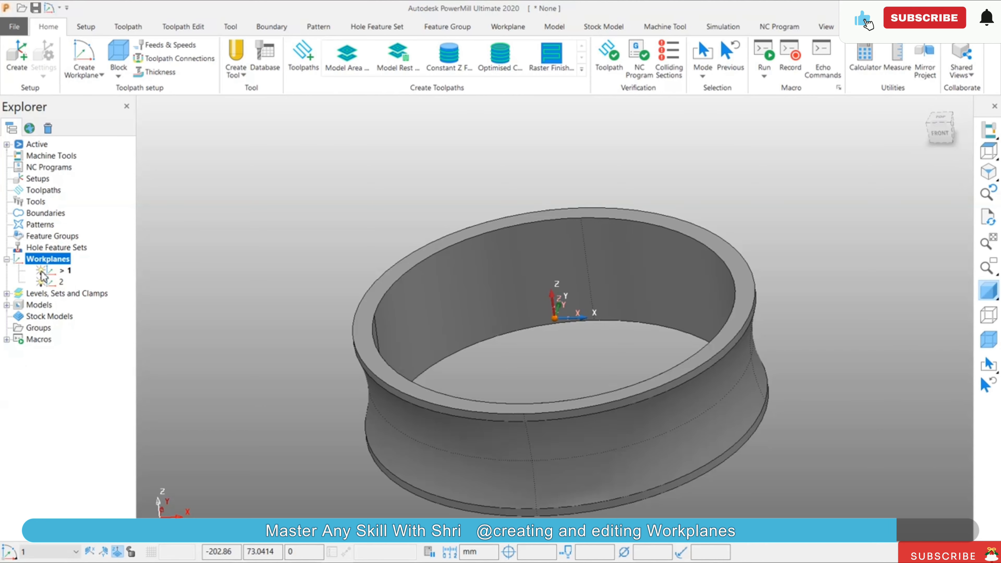
{"action": "left_click", "coordinate": [41, 272]}
{"action": "right_click", "coordinate": [60, 284]}
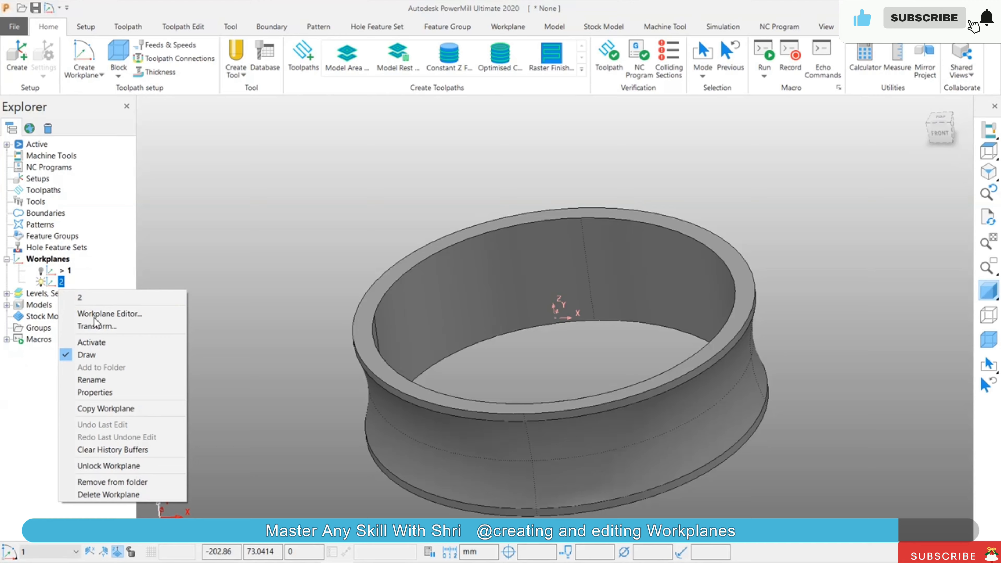
{"action": "left_click", "coordinate": [127, 341]}
{"action": "middle_click_drag", "start_coordinate": [324, 303], "coordinate": [628, 424]}
{"action": "middle_click_drag", "start_coordinate": [479, 357], "coordinate": [391, 364]}
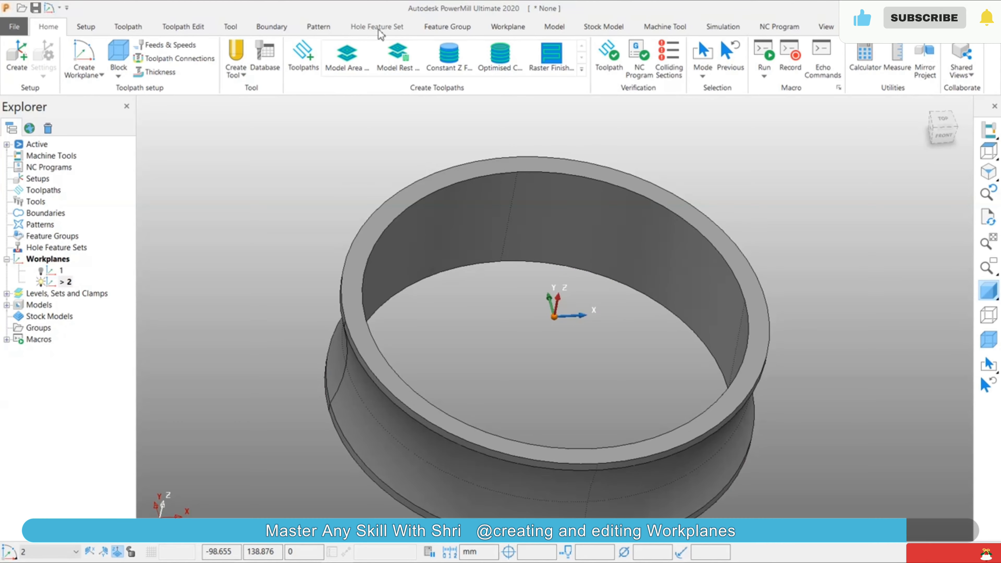
- Delete the active workplane 2 and show workplane 1 again
{"action": "left_click", "coordinate": [508, 27]}
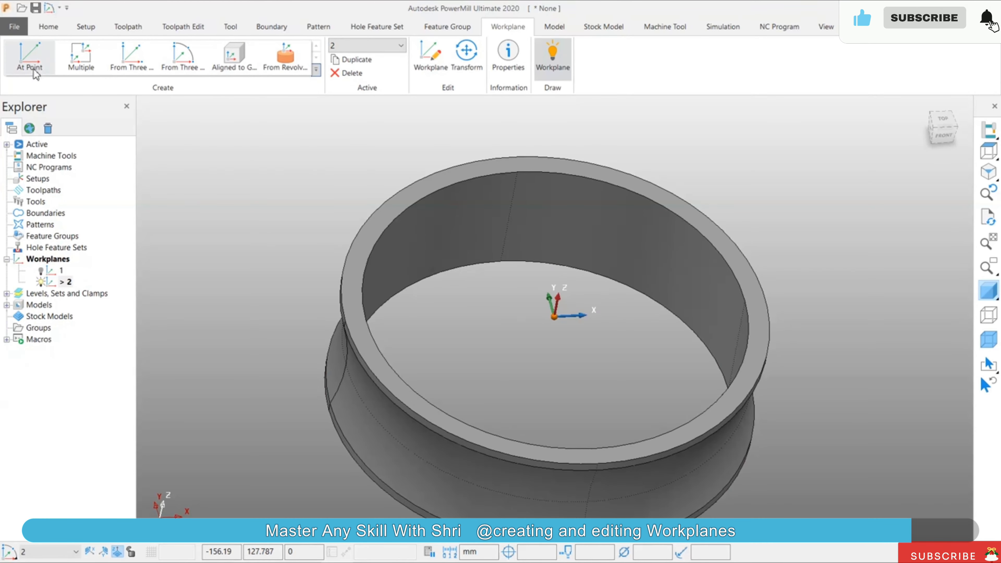
{"action": "left_click", "coordinate": [347, 73]}
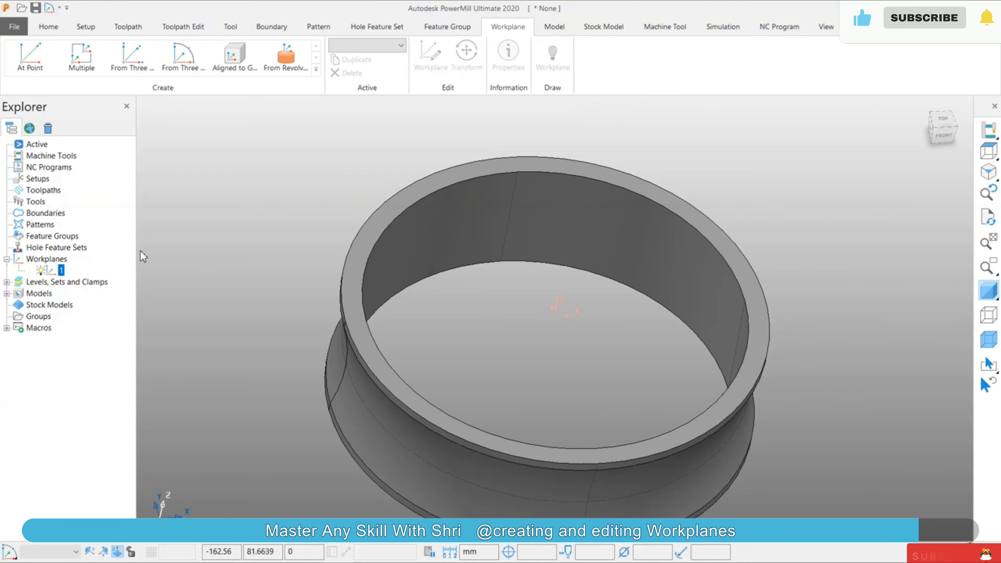
{"action": "left_click", "coordinate": [61, 270]}
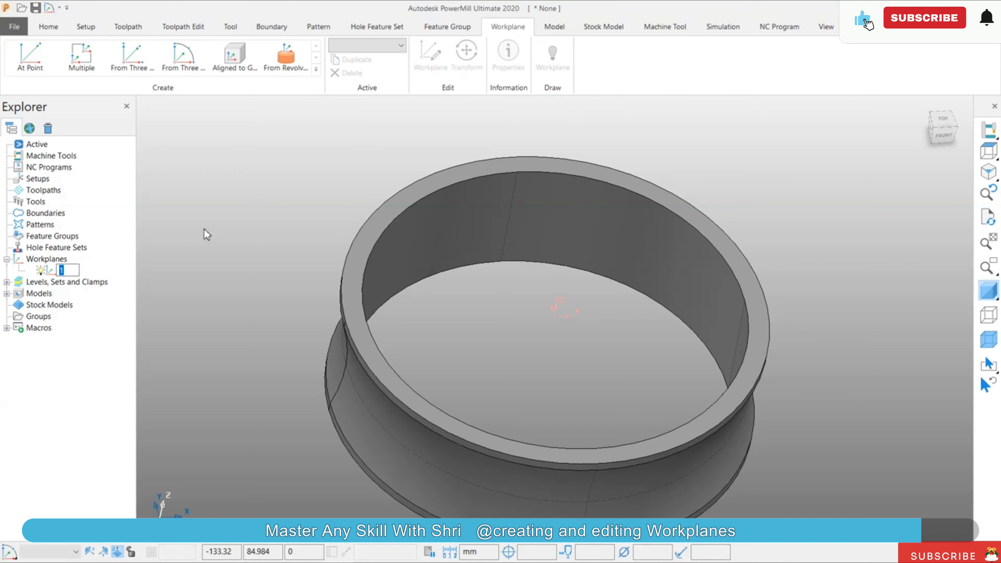
- Swap the axes of workplane 1 so Z takes the former X direction and X the former negative Y direction
{"action": "right_click", "coordinate": [55, 278]}
{"action": "left_click", "coordinate": [103, 300]}
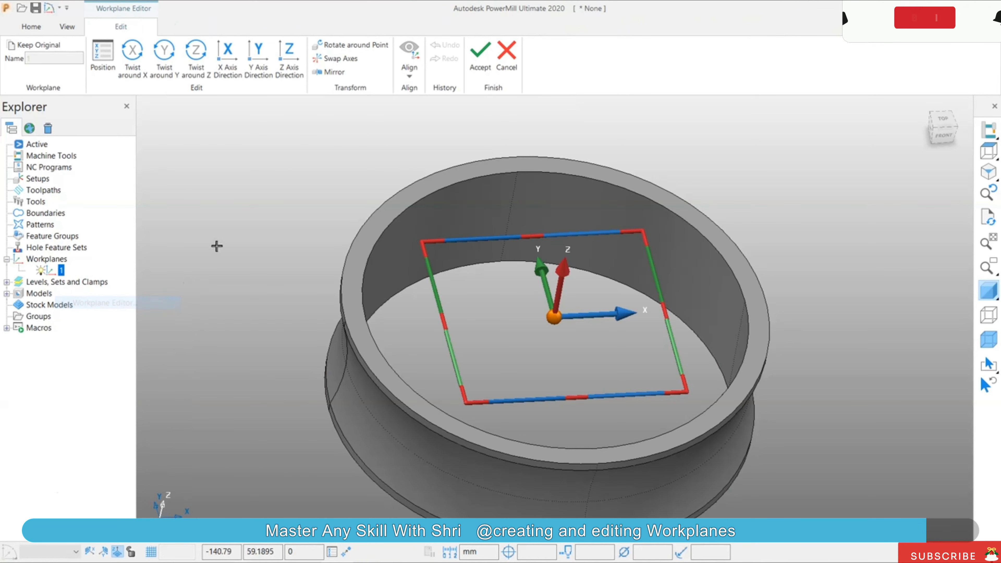
{"action": "middle_click_drag", "start_coordinate": [333, 188], "coordinate": [304, 260]}
{"action": "left_click", "coordinate": [347, 59]}
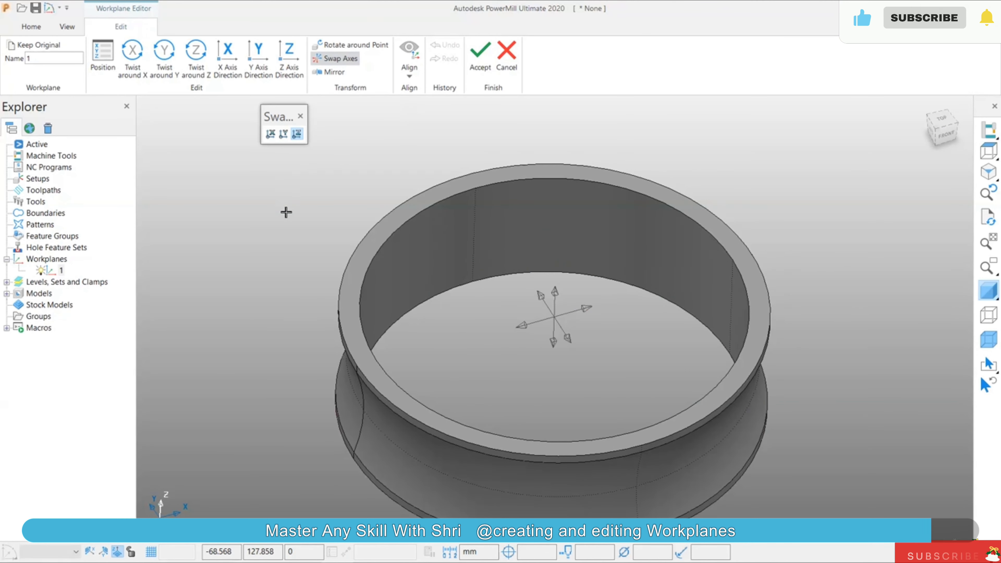
{"action": "left_click", "coordinate": [586, 310]}
{"action": "left_click", "coordinate": [570, 337]}
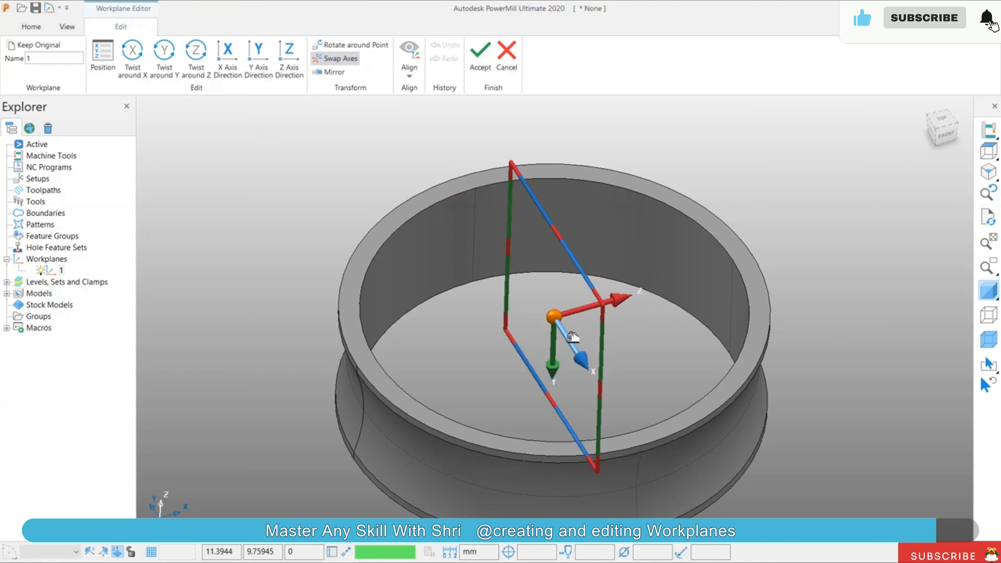
{"action": "middle_click_drag", "start_coordinate": [638, 364], "coordinate": [399, 290]}
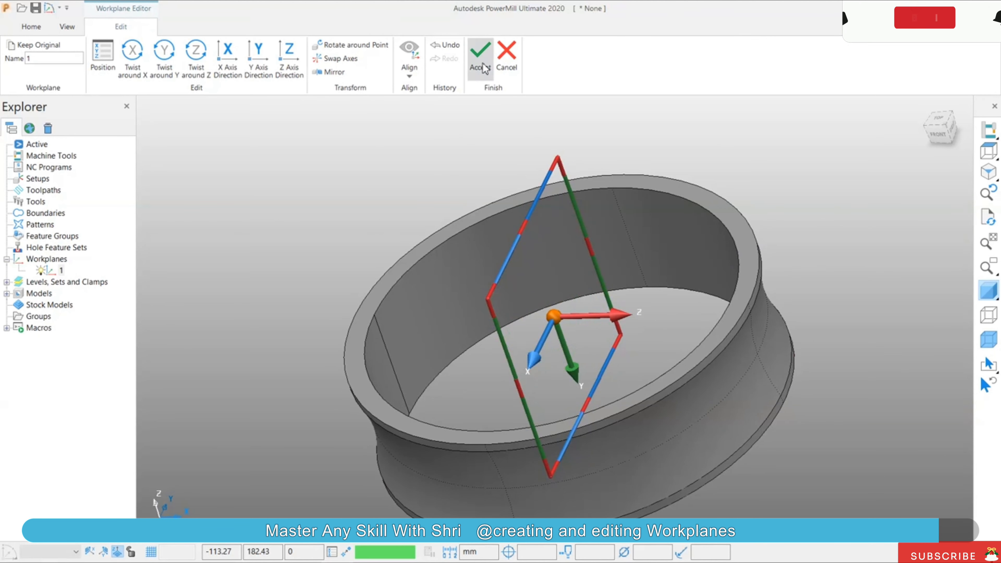
{"action": "left_click", "coordinate": [480, 55]}
- Activate the edited workplane 1
{"action": "middle_click_drag", "start_coordinate": [313, 239], "coordinate": [374, 218]}
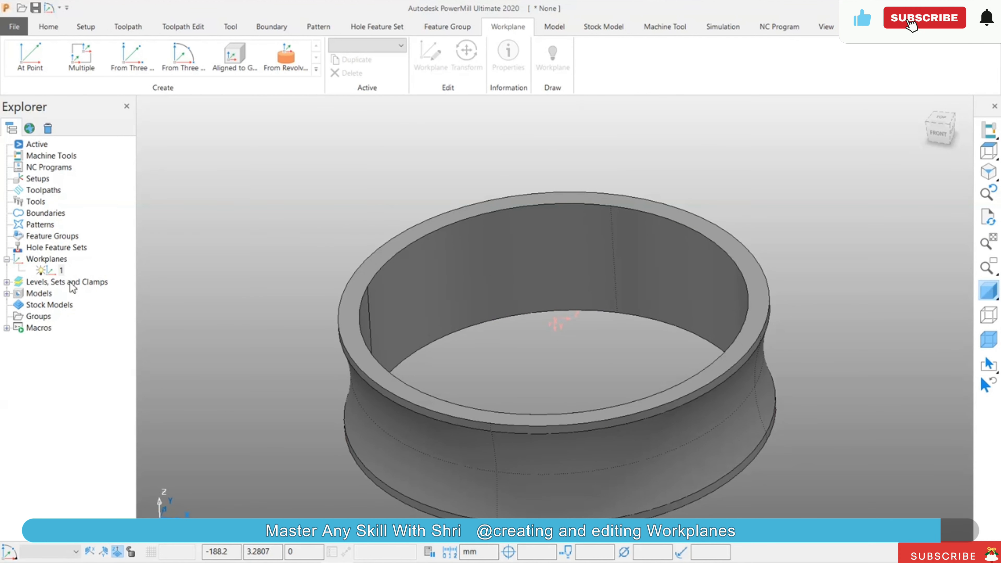
{"action": "right_click", "coordinate": [62, 271]}
{"action": "left_click", "coordinate": [93, 329]}
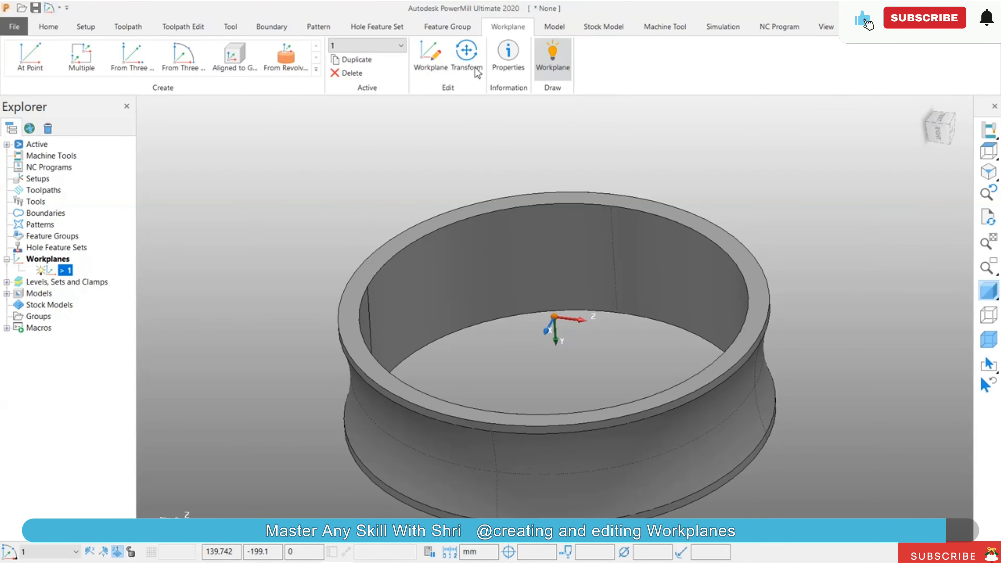
{"action": "left_click", "coordinate": [467, 59]}
{"action": "middle_click_drag", "start_coordinate": [537, 164], "coordinate": [646, 169]}
{"action": "left_click", "coordinate": [17, 55]}
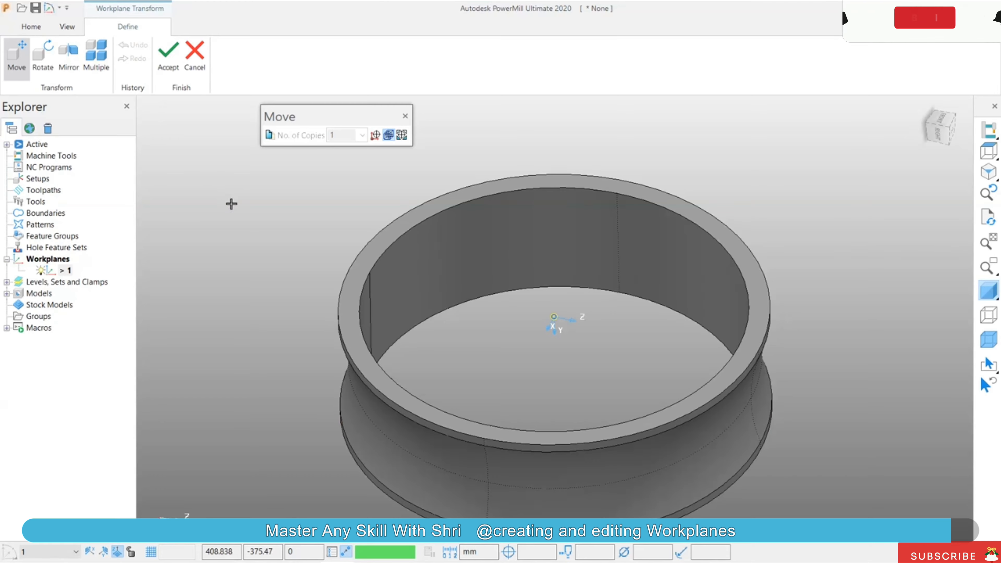
{"action": "left_click", "coordinate": [194, 55]}
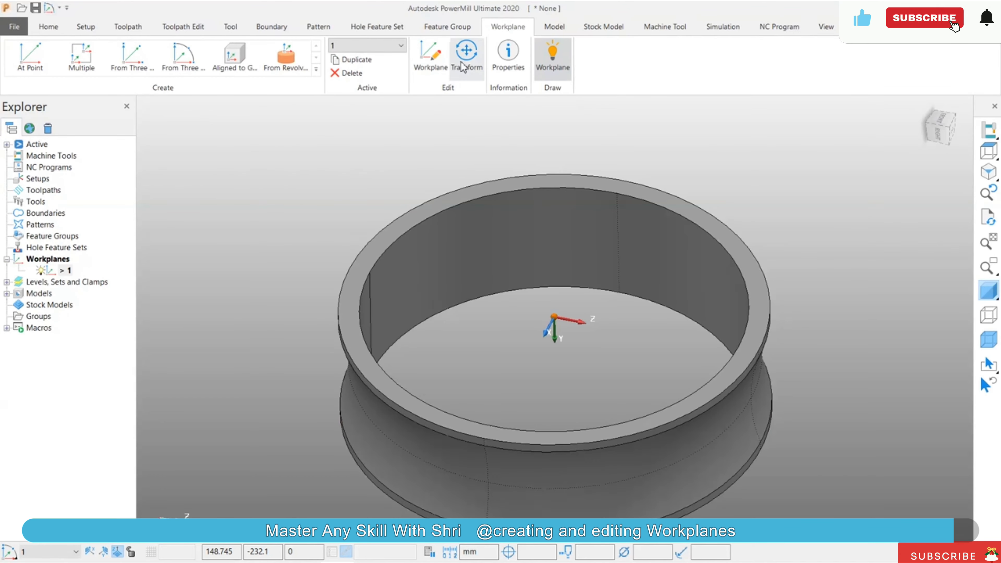
- Swap the axes of workplane 1 so Z points down along the ring's axis and X takes the former Z direction
{"action": "left_click", "coordinate": [430, 55]}
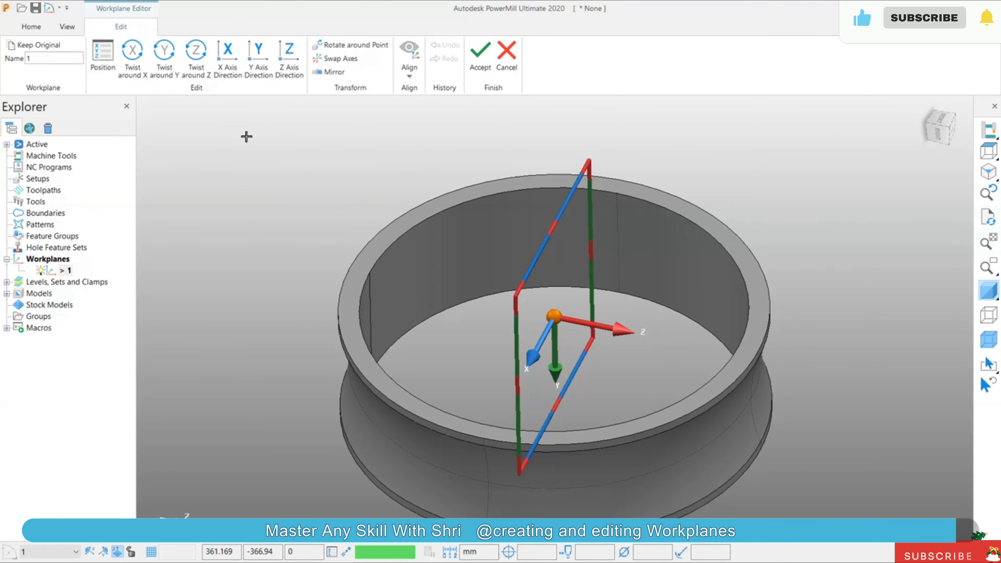
{"action": "left_click", "coordinate": [336, 58]}
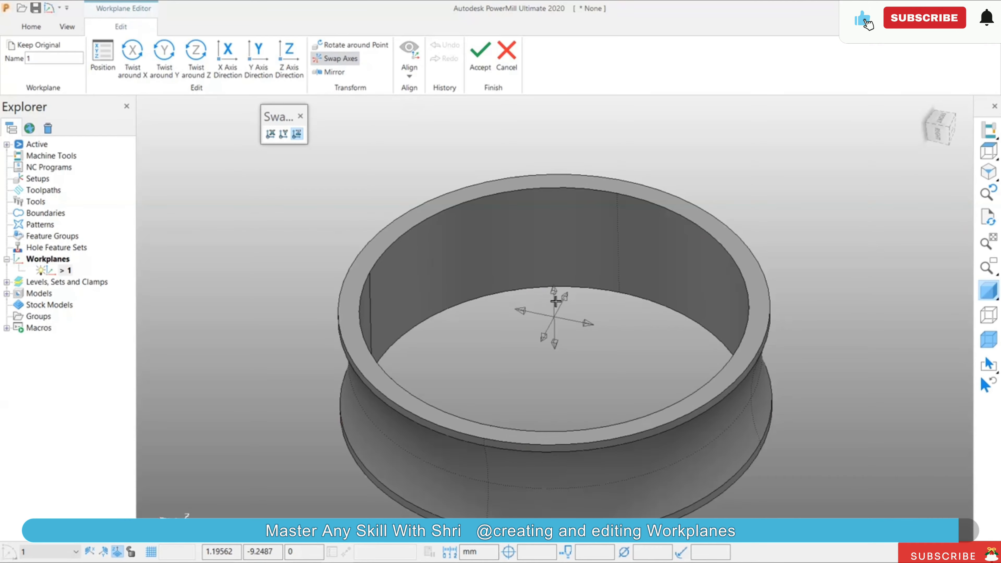
{"action": "middle_click_drag", "start_coordinate": [588, 332], "coordinate": [551, 335]}
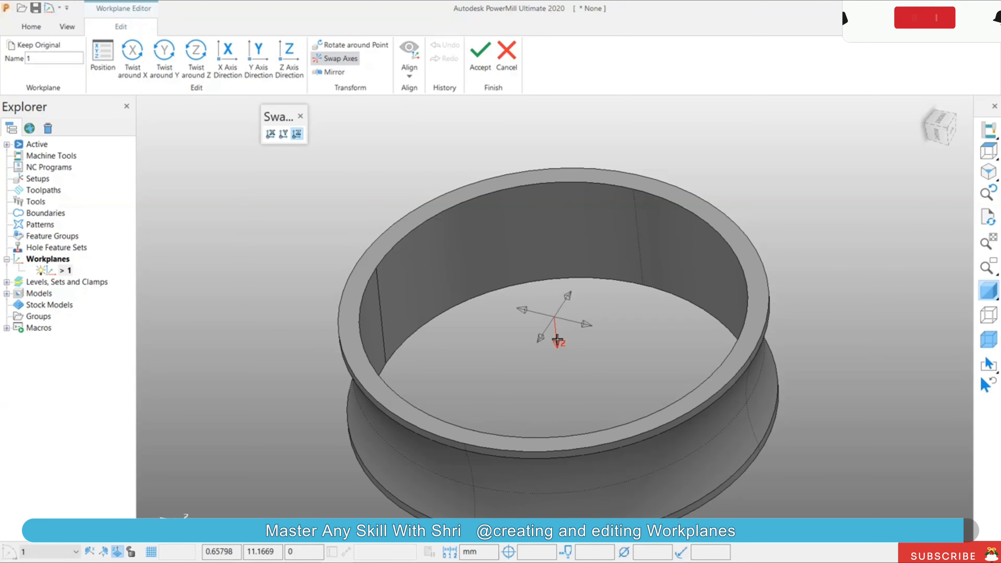
{"action": "left_click", "coordinate": [558, 342]}
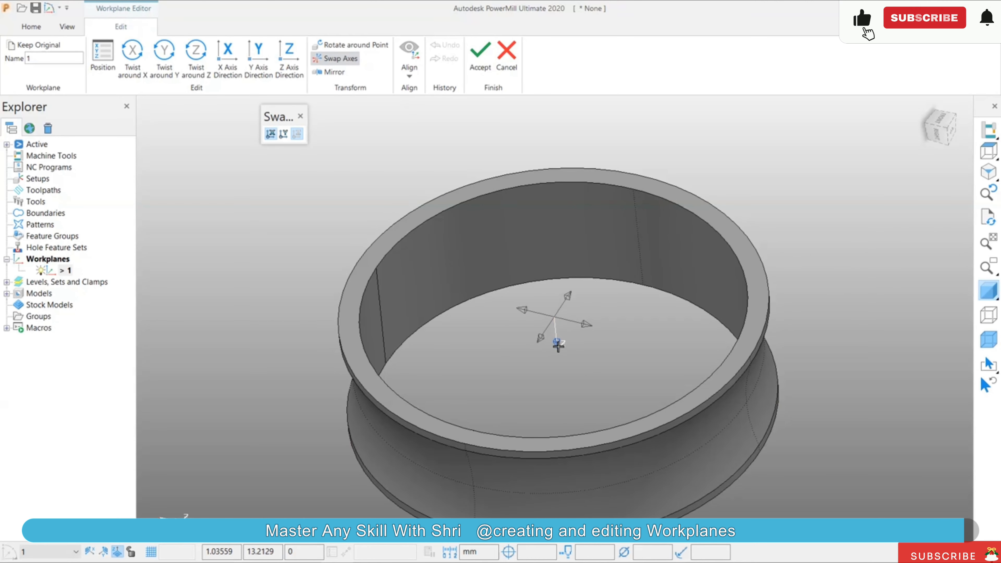
{"action": "left_click", "coordinate": [582, 327]}
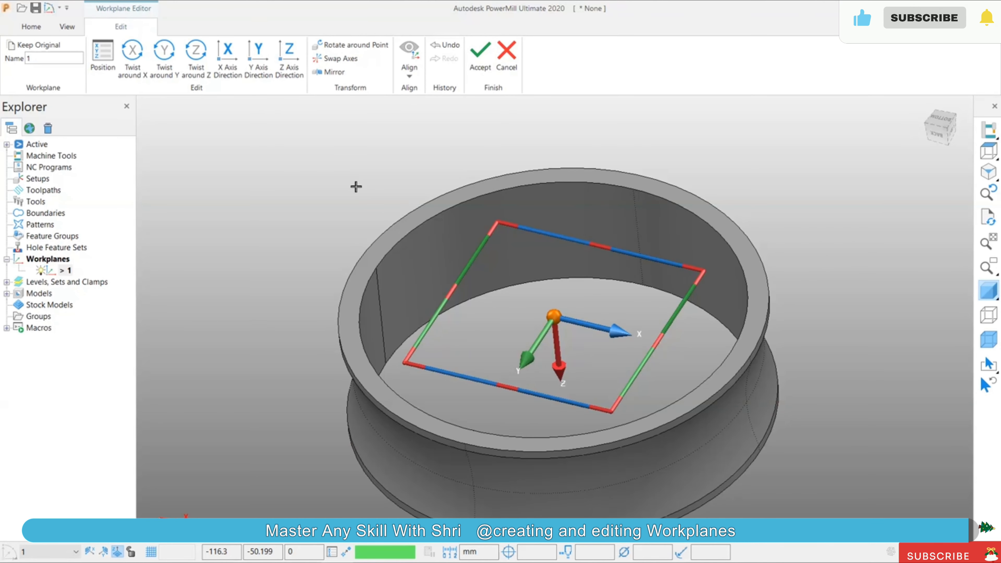
{"action": "left_click", "coordinate": [481, 62]}
{"action": "middle_click_drag", "start_coordinate": [558, 373], "coordinate": [715, 407]}
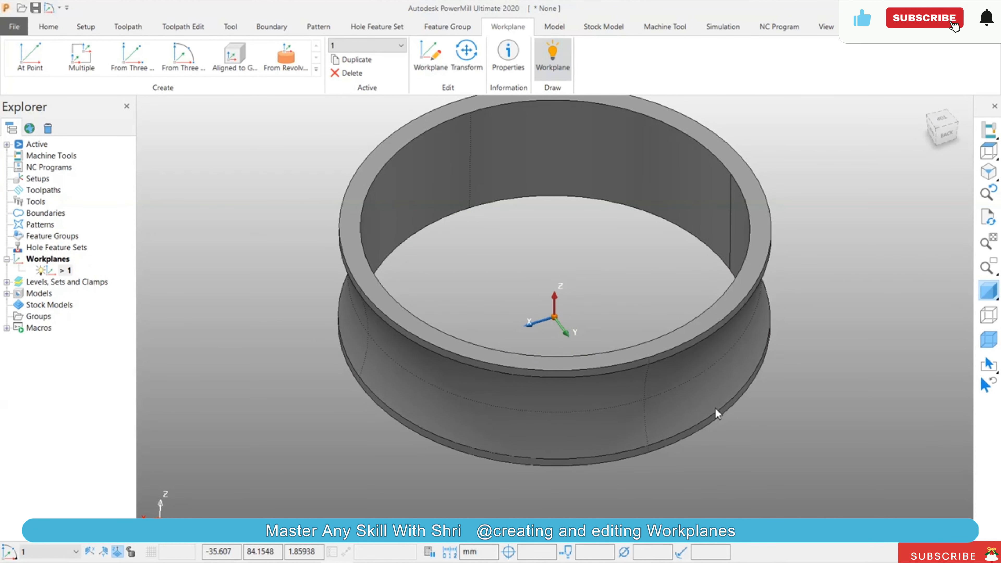